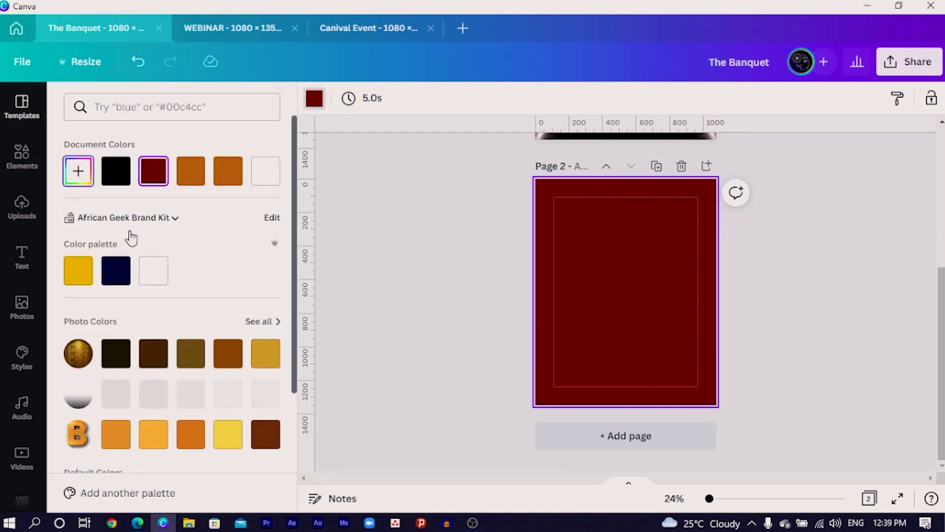
# - Inspect the custom colour code used for page 2's dark red background
pyautogui.click(72, 183)
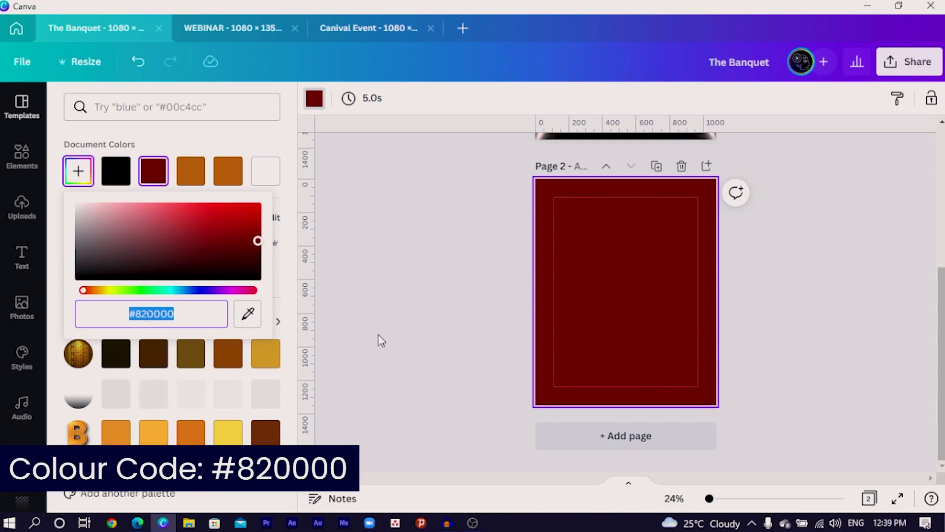
pyautogui.click(443, 285)
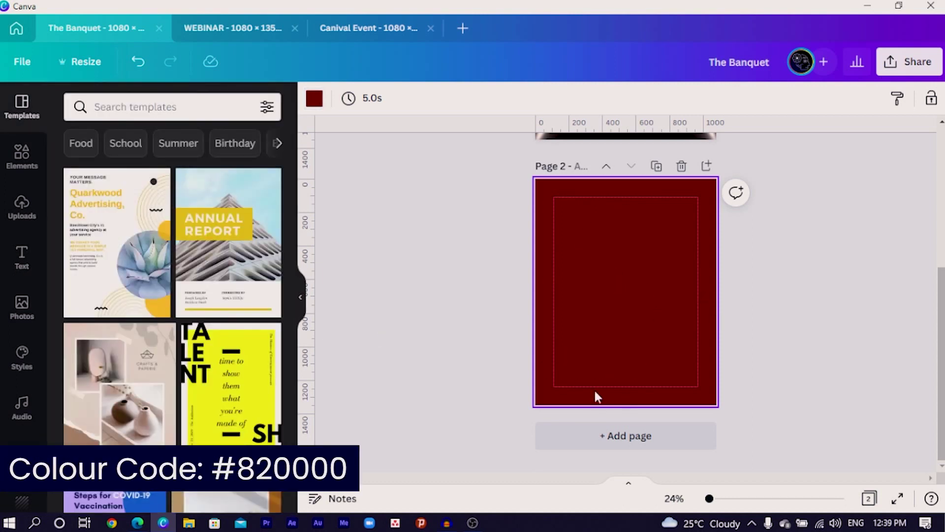
# - Search the photo library for "african texture" and compare the results with the finished flyer on page 1
pyautogui.click(21, 306)
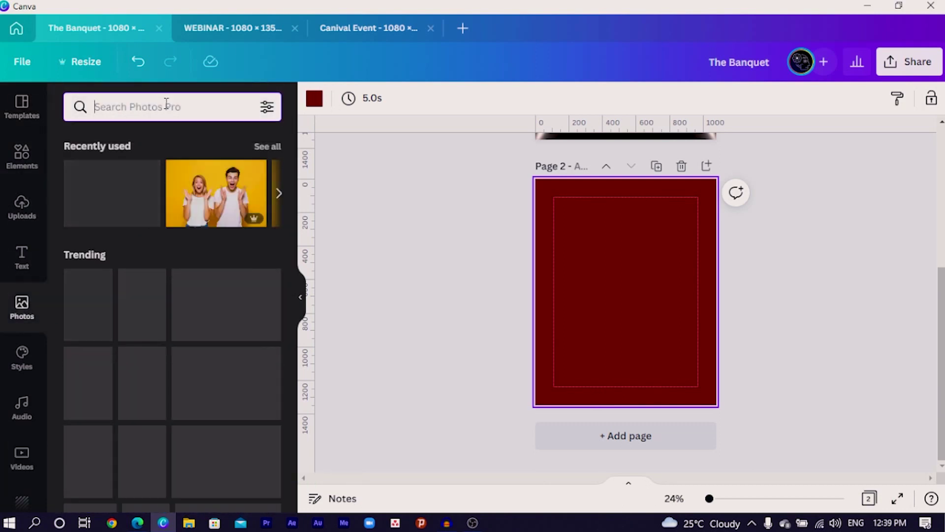
pyautogui.write('african')
pyautogui.press('BackSpace')
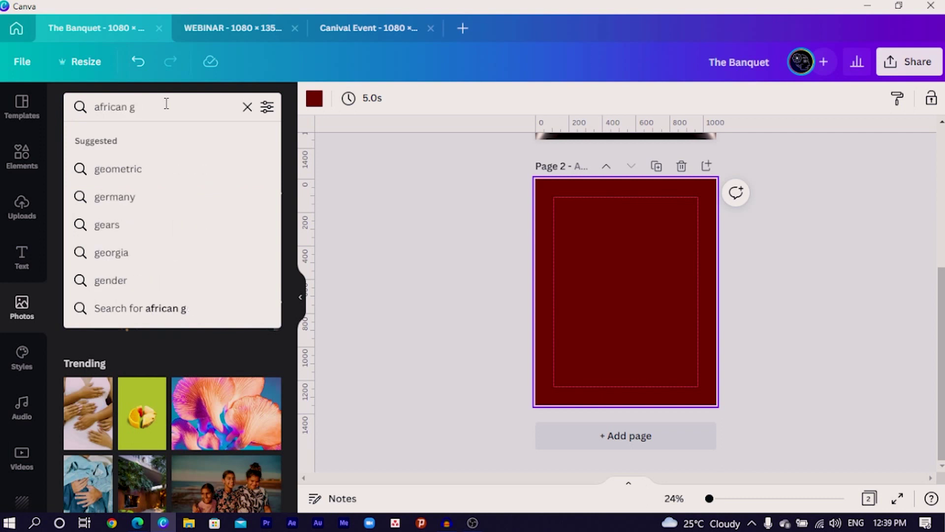
pyautogui.press('BackSpace')
pyautogui.write('texture')
pyautogui.press('Return')
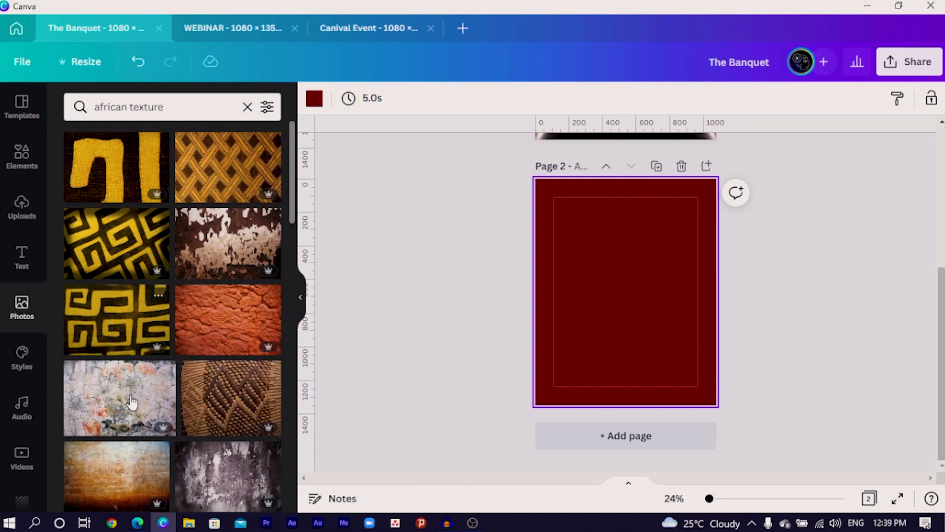
pyautogui.scroll(5, 428, 342)
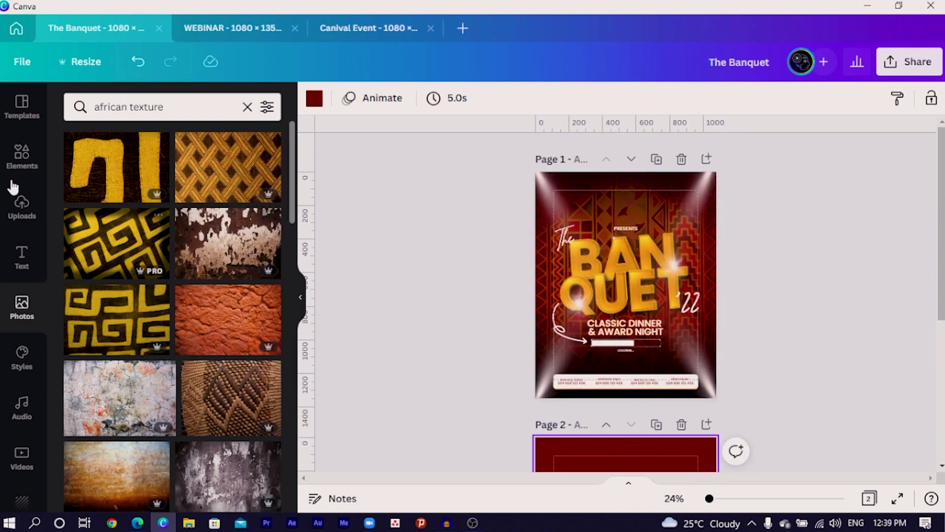
# - Browse the recently used photos instead of the search results and view the details of the golden African pattern photo
pyautogui.click(247, 107)
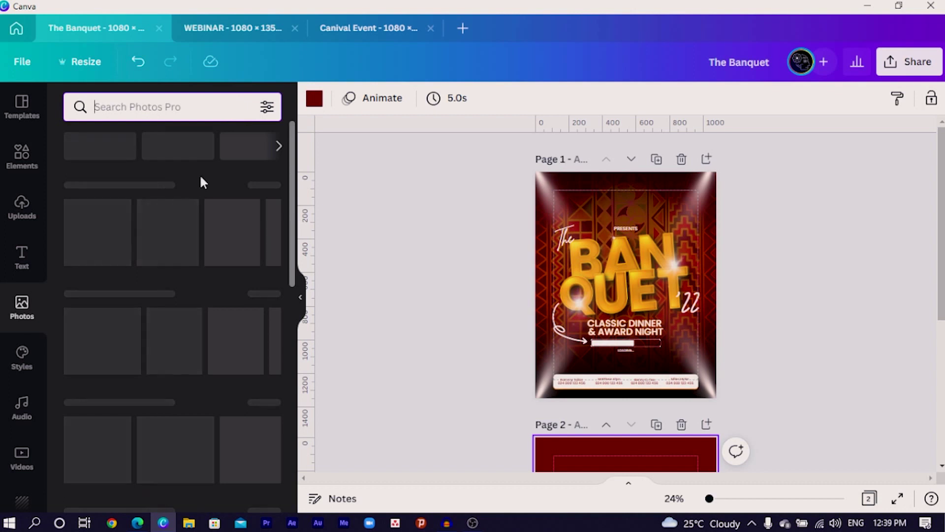
pyautogui.click(270, 189)
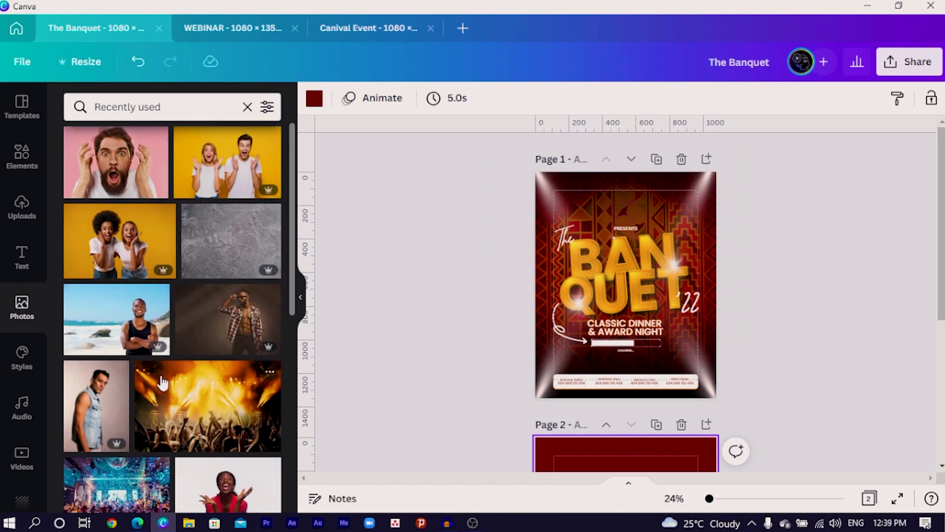
pyautogui.scroll(-10, 158, 374)
pyautogui.scroll(-5, 151, 367)
pyautogui.scroll(-4, 152, 364)
pyautogui.scroll(4, 150, 363)
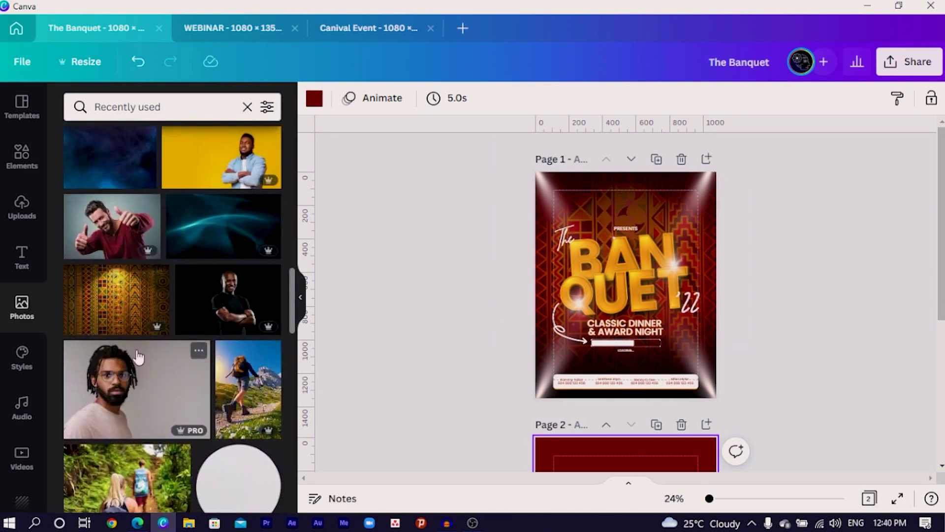
pyautogui.click(158, 275)
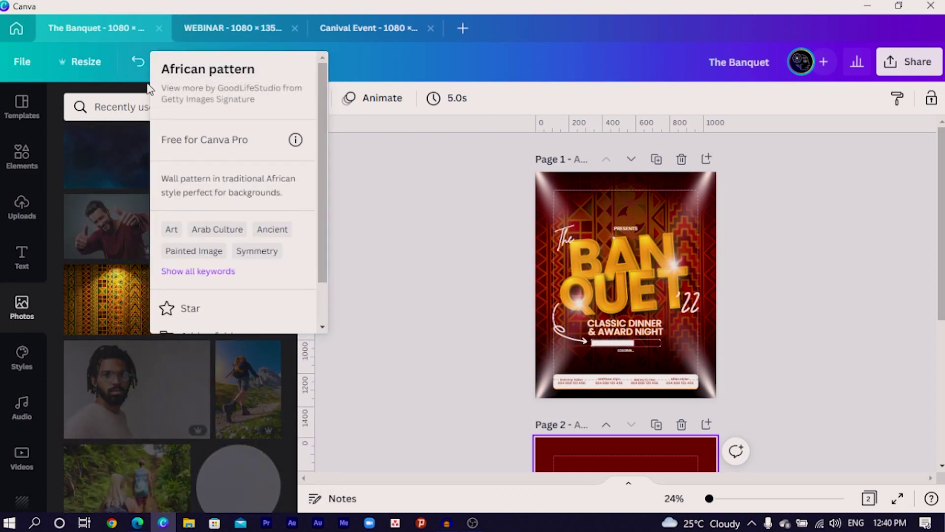
pyautogui.scroll(-5, 488, 273)
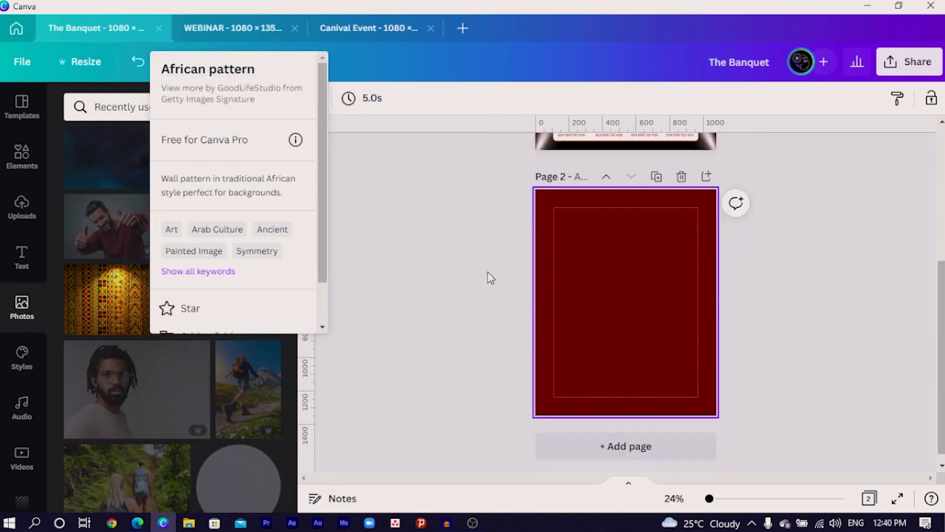
# - Add the golden African pattern photo to page 2 and set it as the page background
pyautogui.click(75, 297)
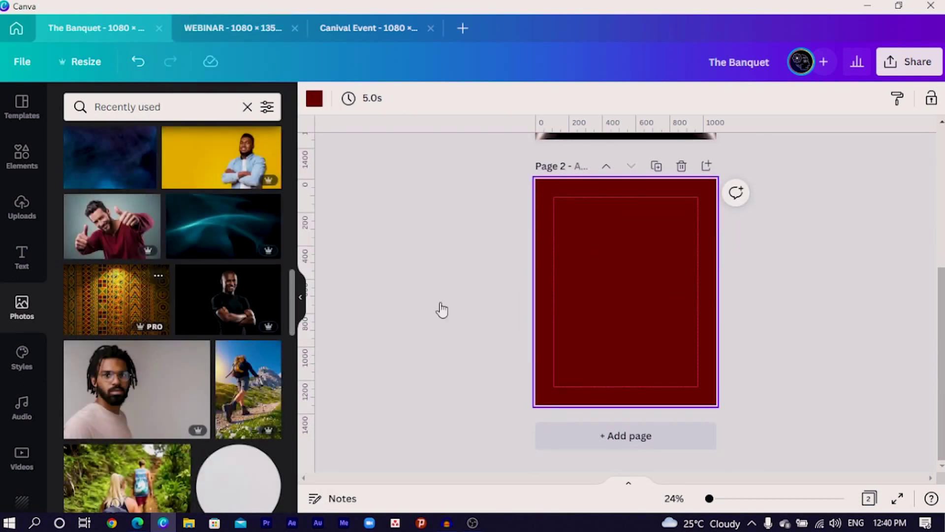
pyautogui.moveTo(296, 308); pyautogui.dragTo(608, 356)
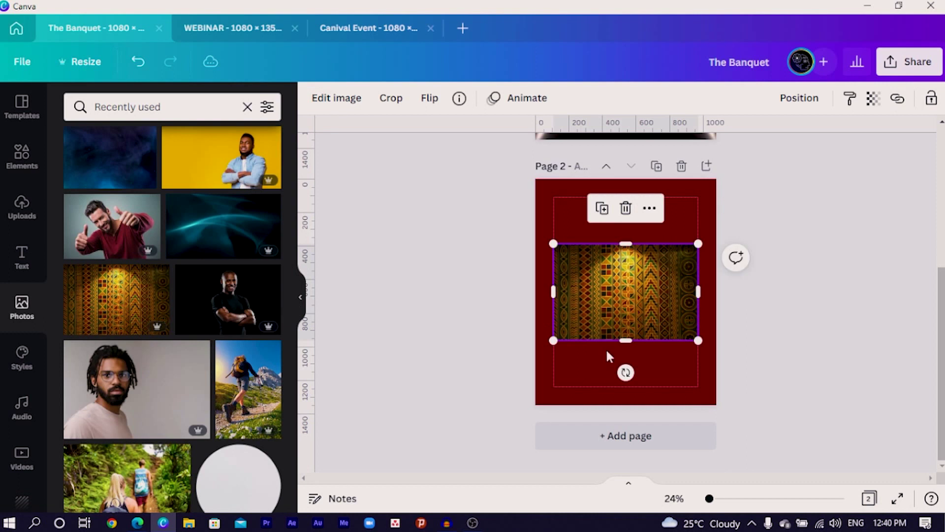
pyautogui.rightClick(602, 292)
pyautogui.click(671, 464)
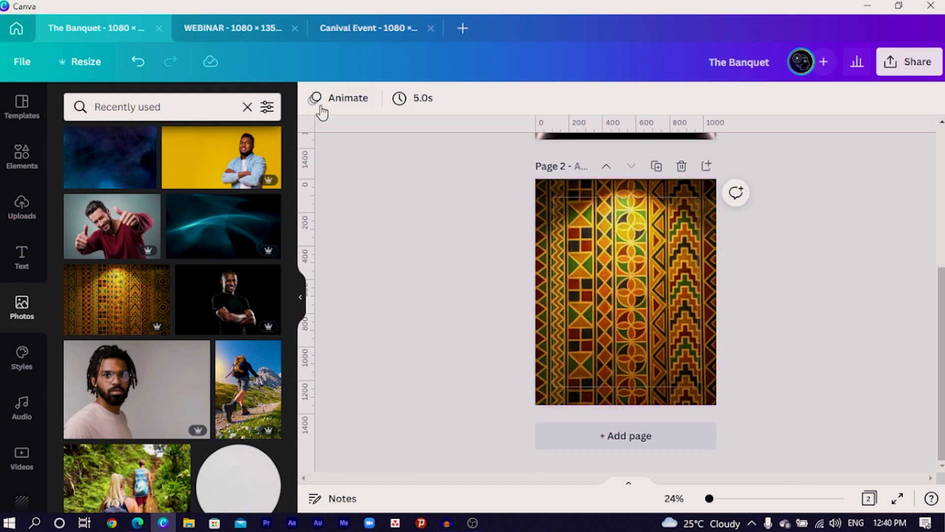
# - Adjust the background photo on page 2 to brightness -10, contrast 14, saturation 12 and blur -7
pyautogui.click(647, 301)
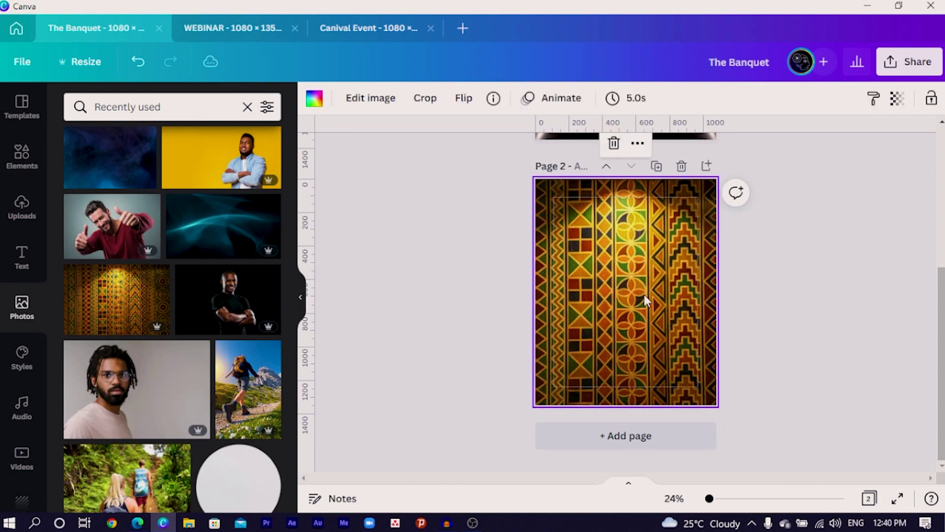
pyautogui.click(371, 97)
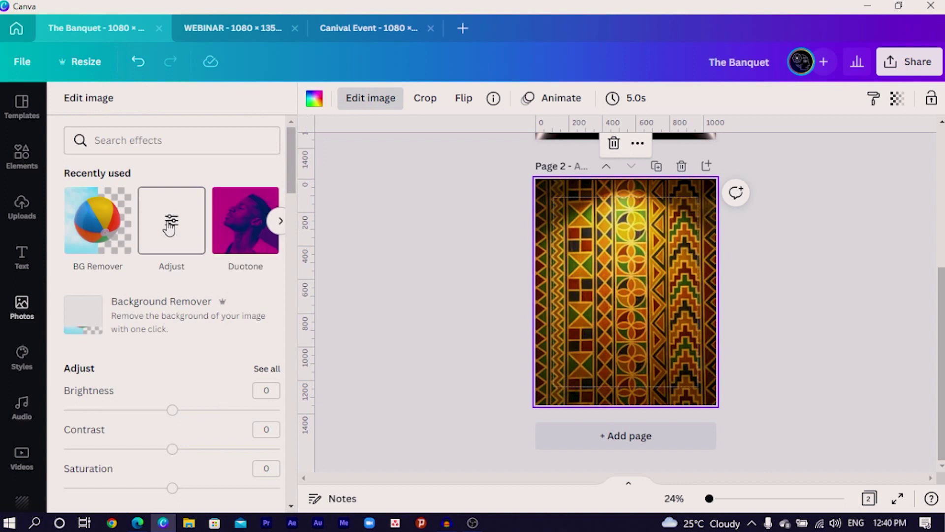
pyautogui.click(170, 227)
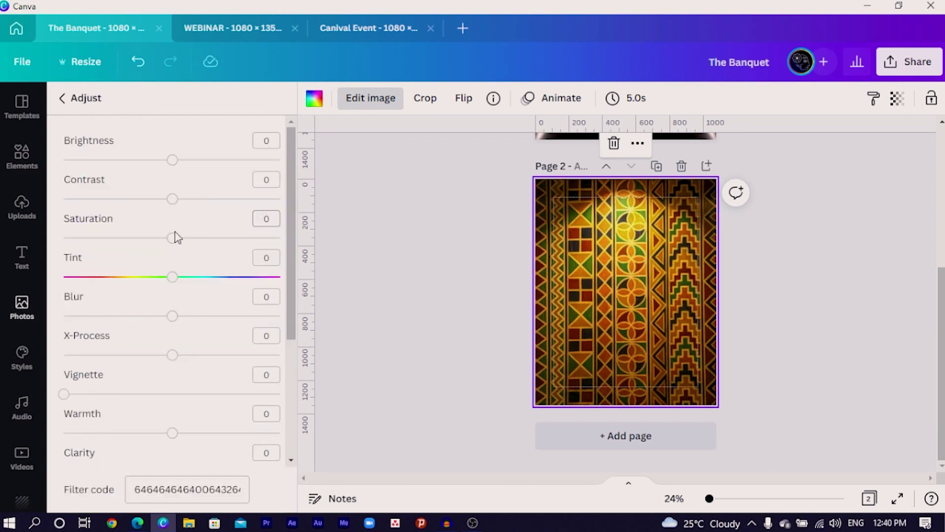
pyautogui.click(161, 160)
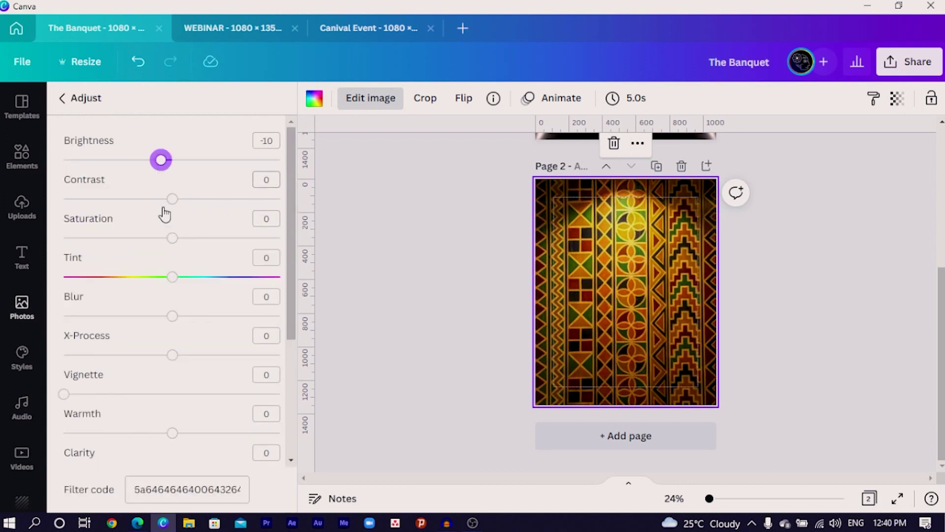
pyautogui.click(187, 200)
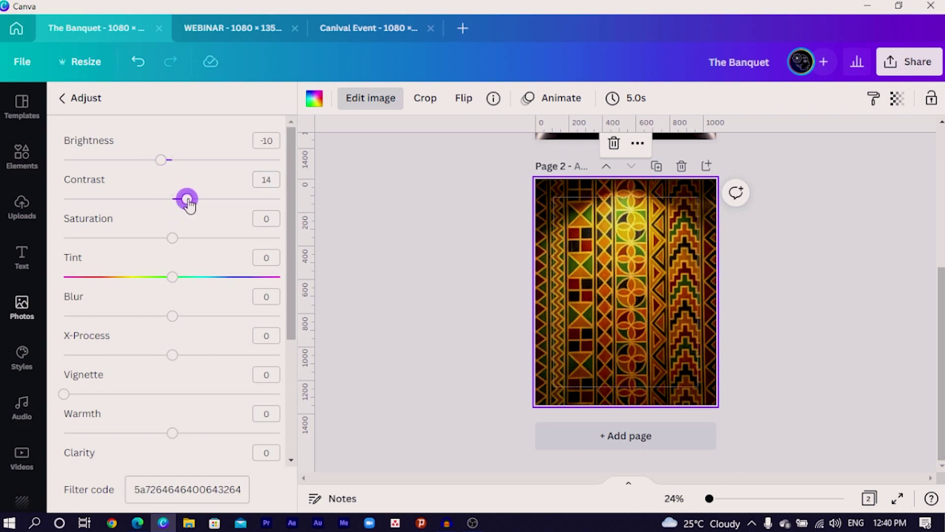
pyautogui.click(185, 239)
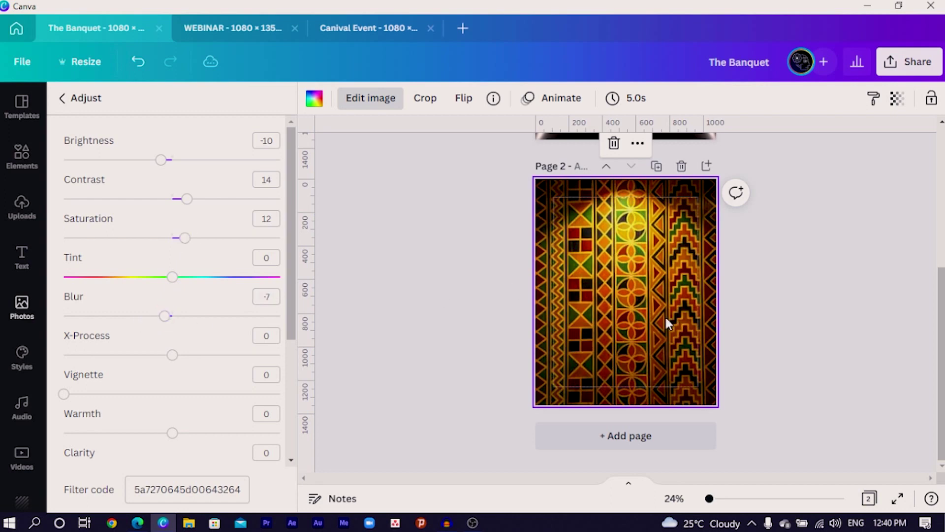
# - Shift the background photo slightly to the left within page 2's crop frame
pyautogui.doubleClick(666, 322)
pyautogui.moveTo(667, 317); pyautogui.dragTo(650, 316)
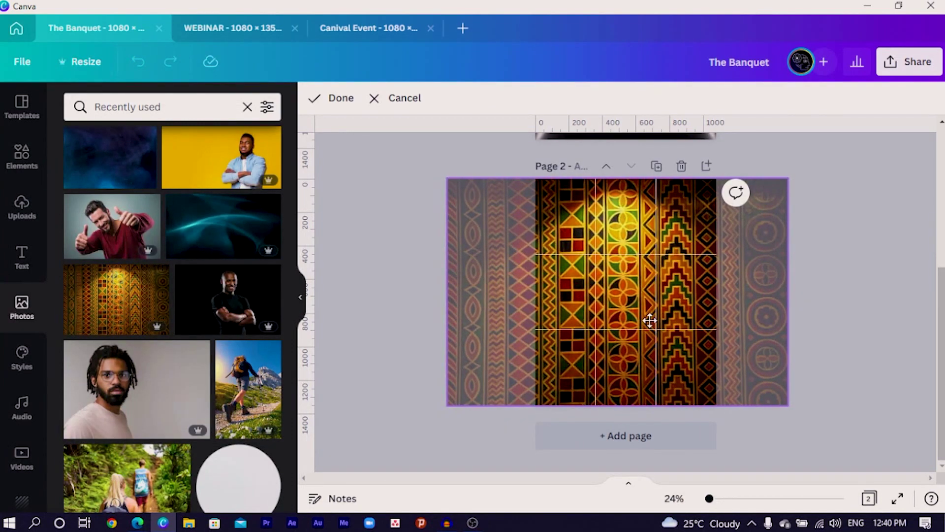
pyautogui.click(361, 178)
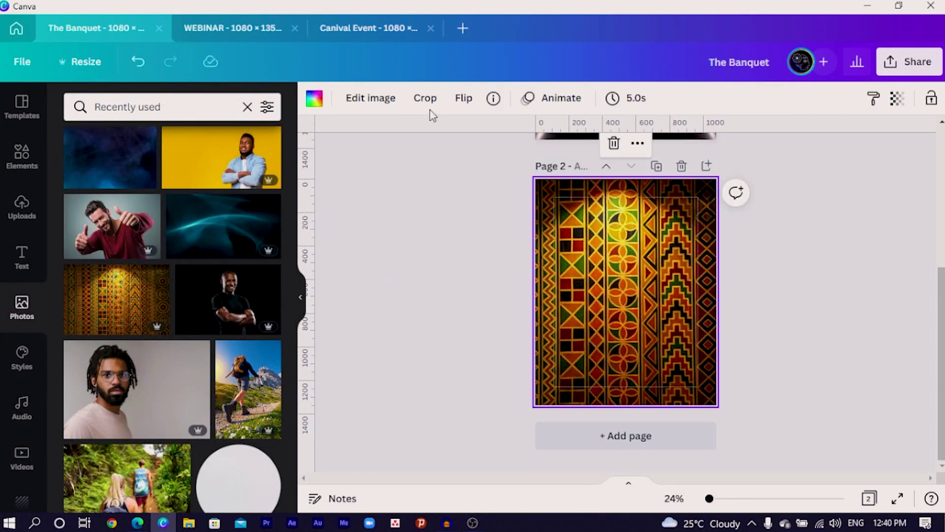
# - Set the background photo's transparency to 36 and compare page 2 with the finished flyer on page 1
pyautogui.click(898, 102)
pyautogui.moveTo(889, 159); pyautogui.dragTo(808, 164)
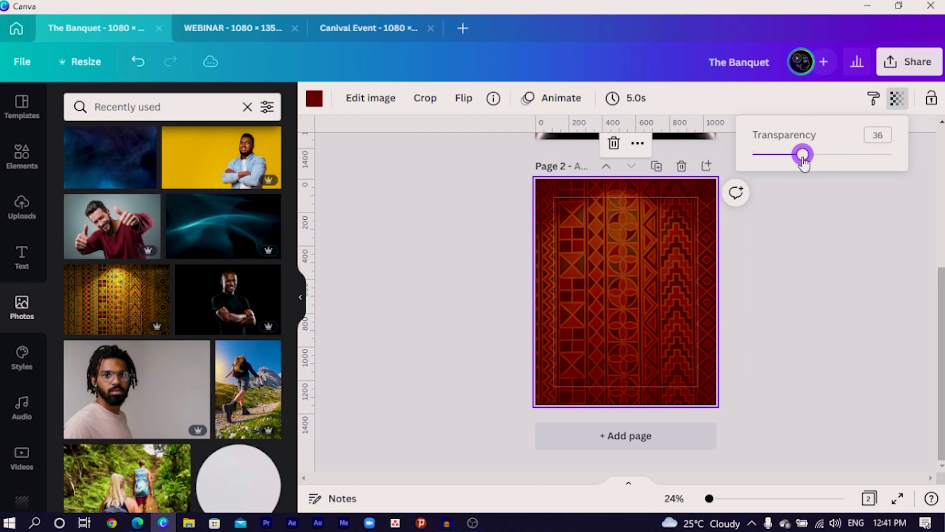
pyautogui.click(840, 353)
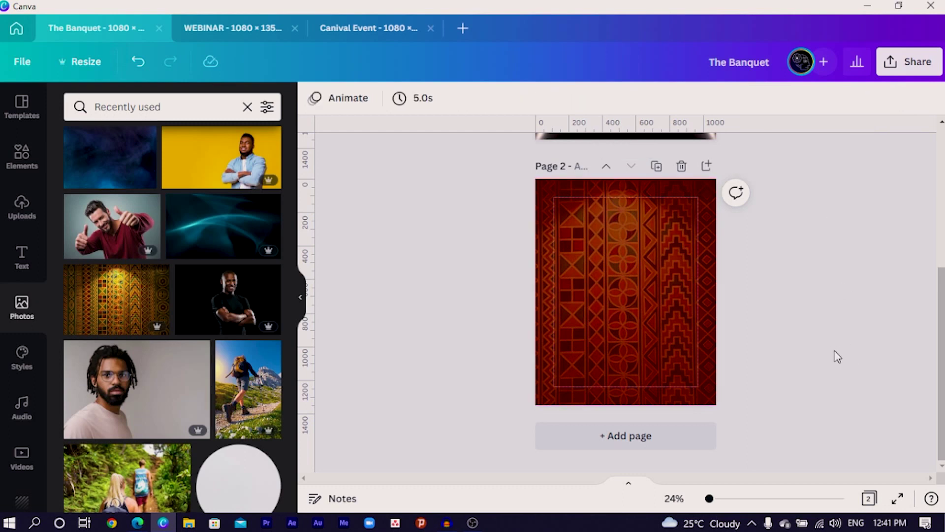
pyautogui.scroll(3, 834, 352)
pyautogui.scroll(2, 901, 357)
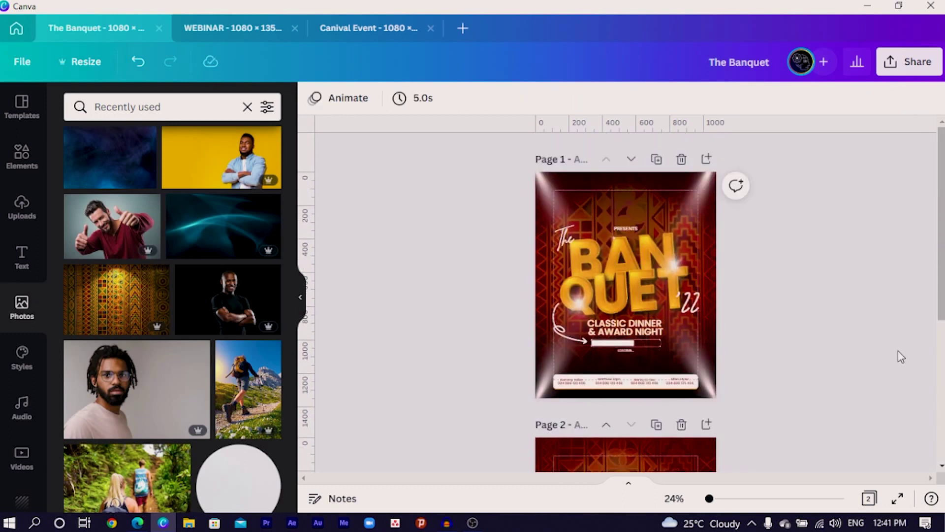
pyautogui.scroll(-5, 901, 357)
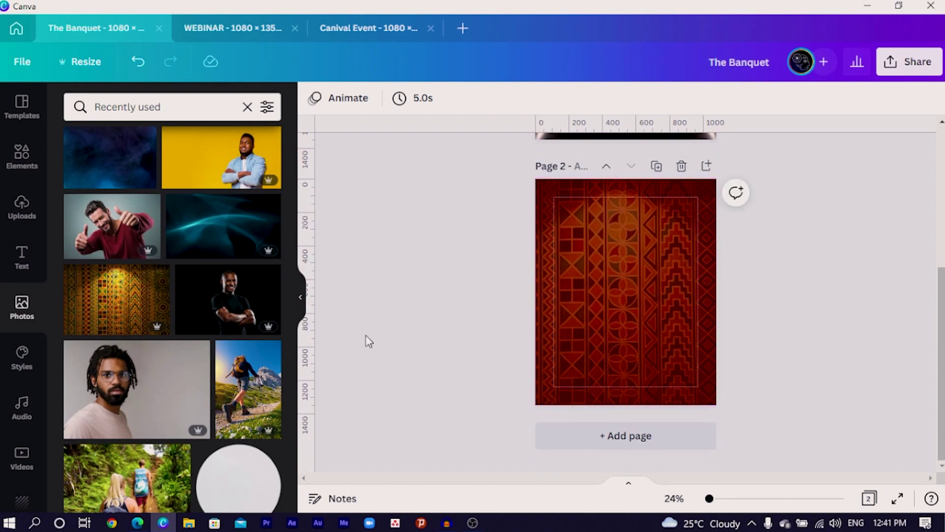
# - Search the elements library for "3d text", limit the results to graphics and browse them
pyautogui.click(25, 157)
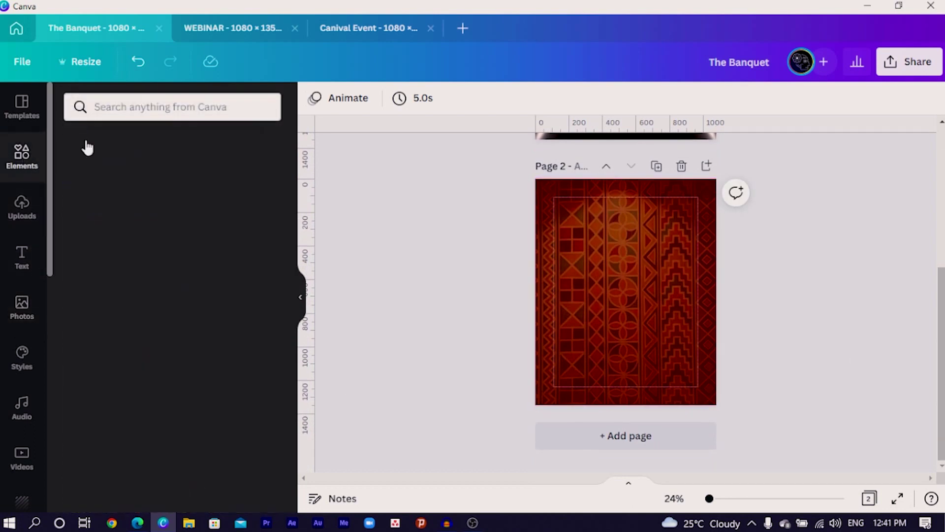
pyautogui.click(153, 106)
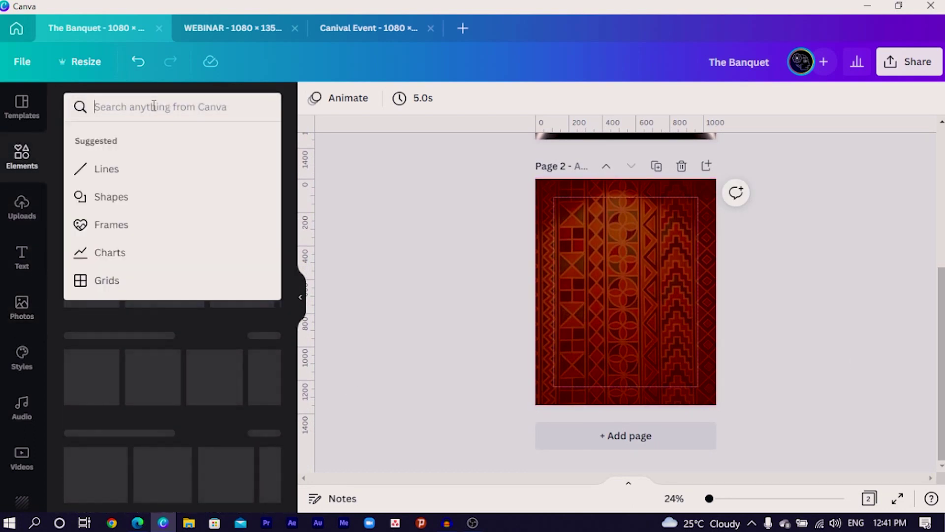
pyautogui.write('3d t')
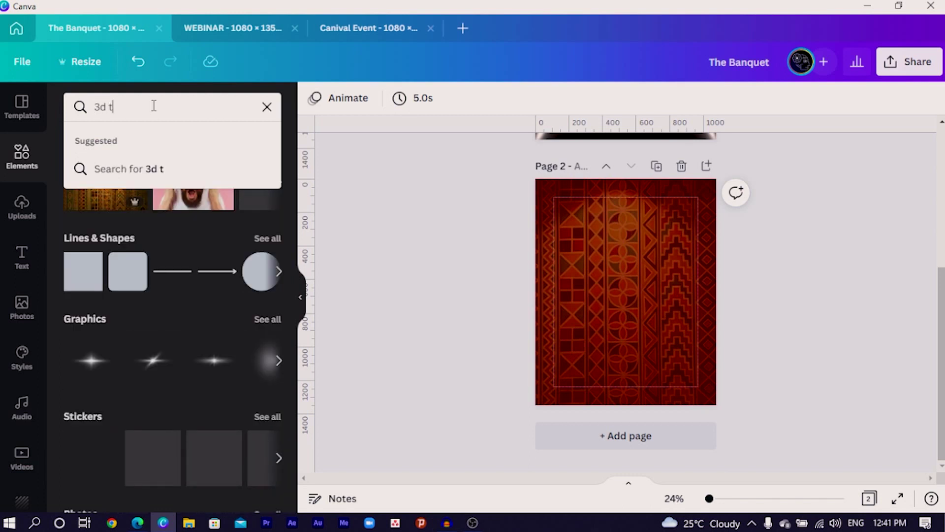
pyautogui.write('ext')
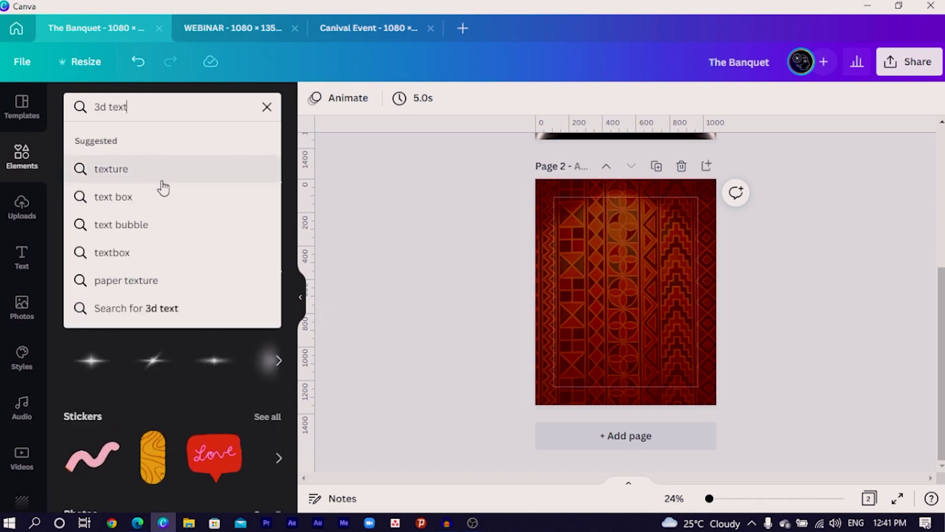
pyautogui.press('Return')
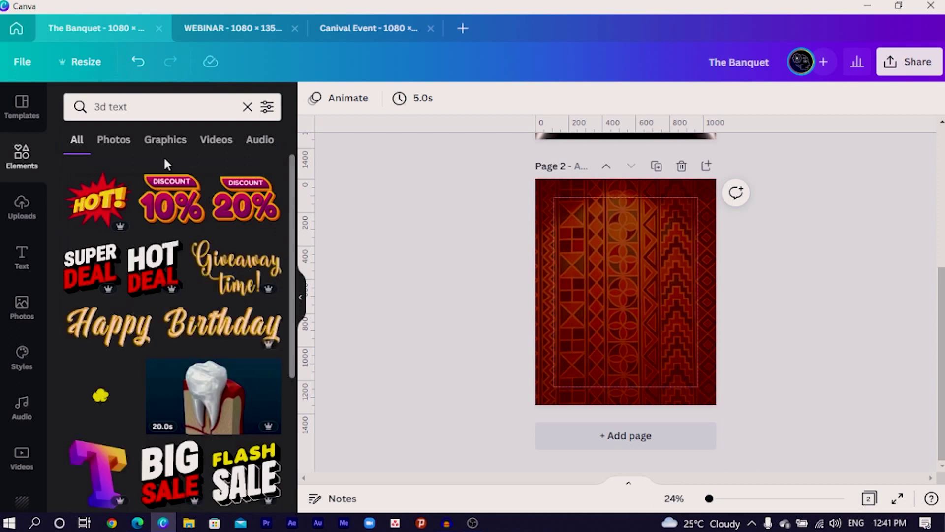
pyautogui.click(166, 142)
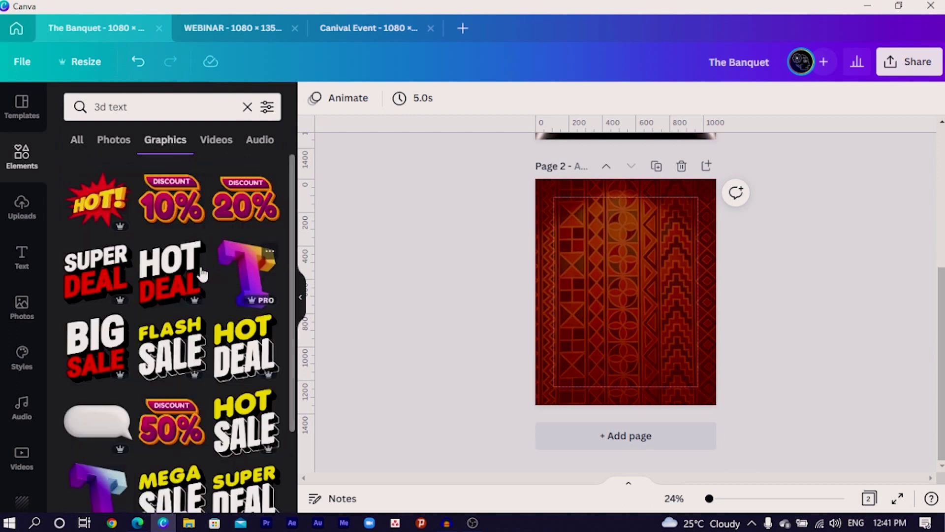
pyautogui.scroll(-6, 190, 309)
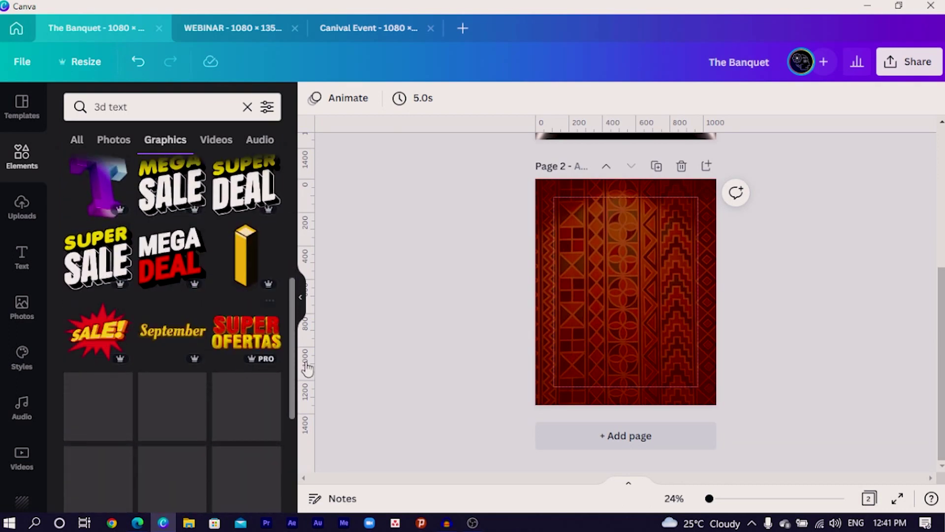
# - Examine the grouped 3D BANQUET title on the finished flyer on page 1
pyautogui.scroll(2, 448, 351)
pyautogui.scroll(3, 594, 230)
pyautogui.click(594, 230)
pyautogui.scroll(2, 612, 258)
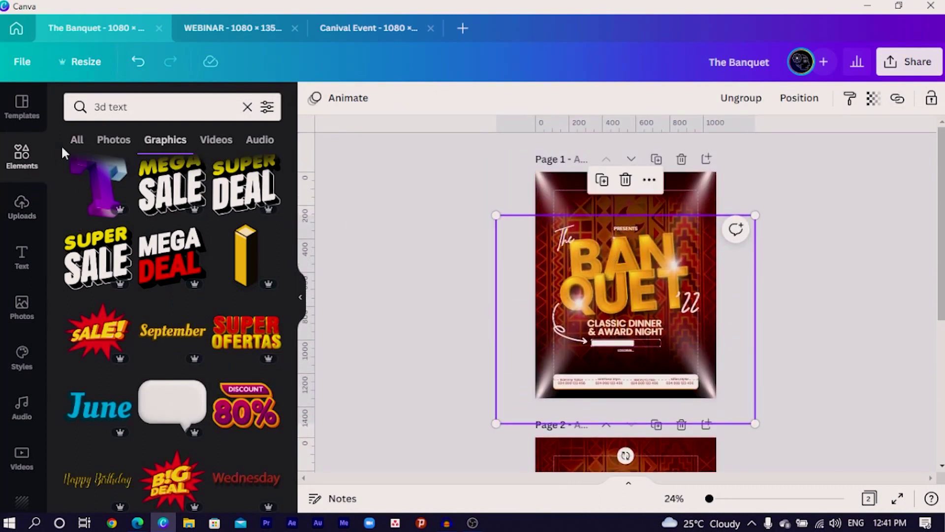
# - Clear the elements search, find the gold 3D letters among the recently used elements, and view the details of the letter E
pyautogui.click(77, 140)
pyautogui.click(247, 107)
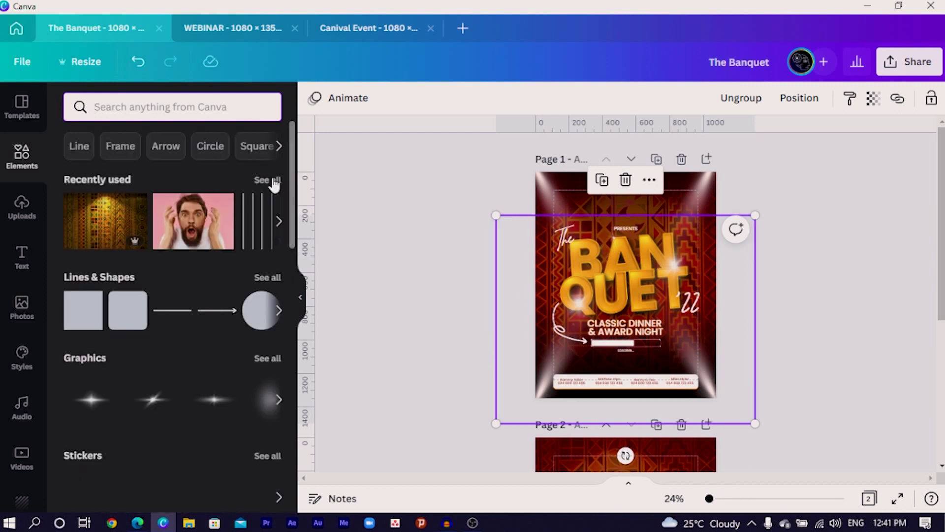
pyautogui.click(268, 180)
pyautogui.moveTo(293, 227); pyautogui.dragTo(325, 413)
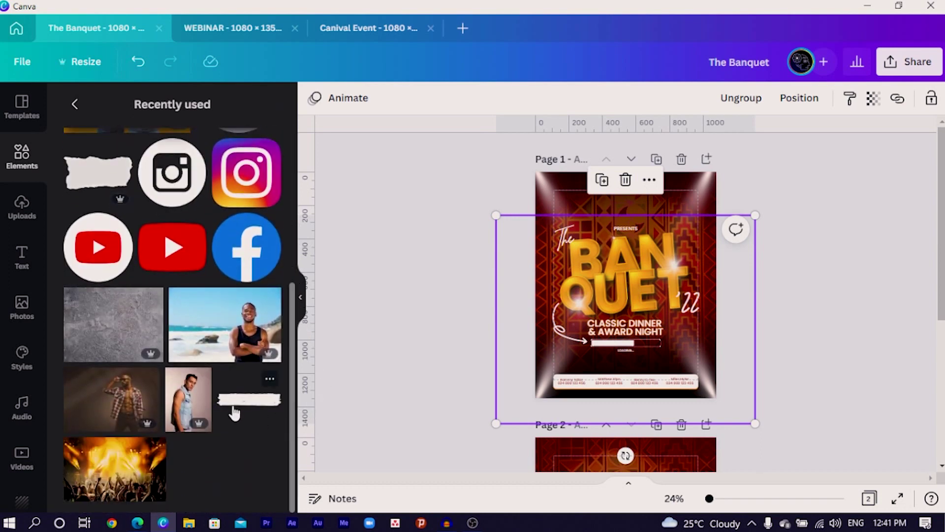
pyautogui.scroll(-5, 157, 372)
pyautogui.scroll(-5, 158, 372)
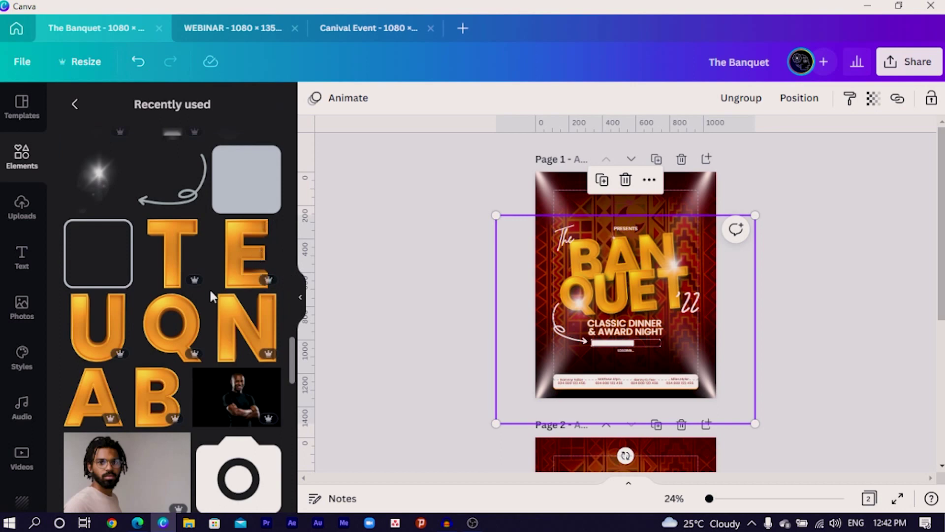
pyautogui.moveTo(230, 261)
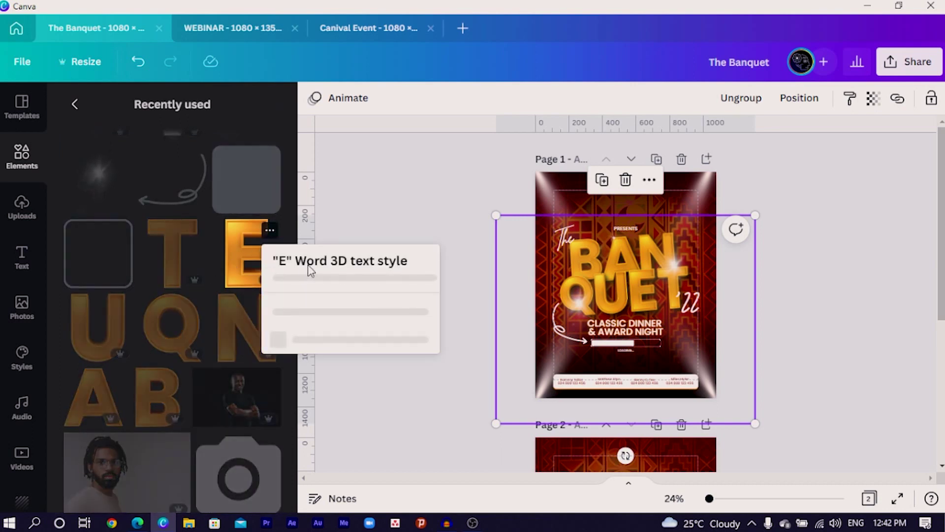
pyautogui.scroll(-5, 487, 443)
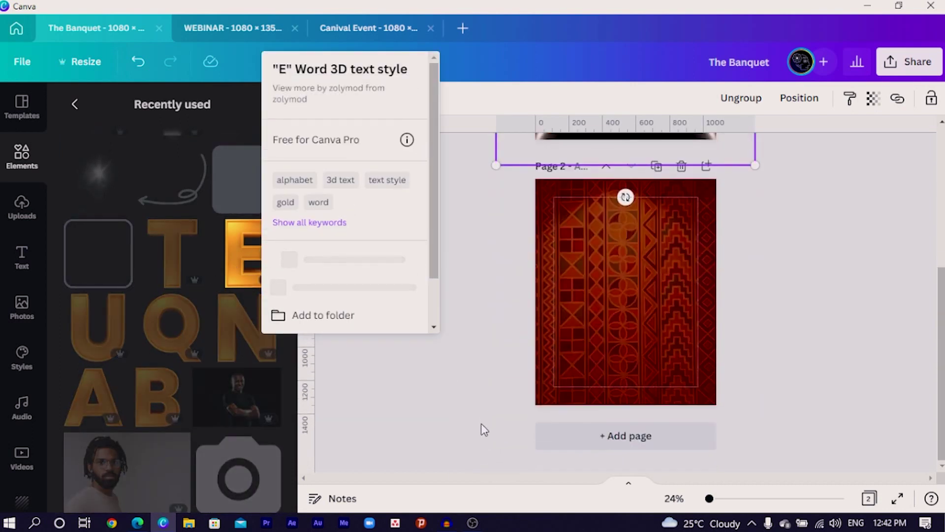
pyautogui.click(483, 380)
# - Search the elements library for "word 3d text style" and browse the results for gold 3D letters
pyautogui.scroll(5, 104, 223)
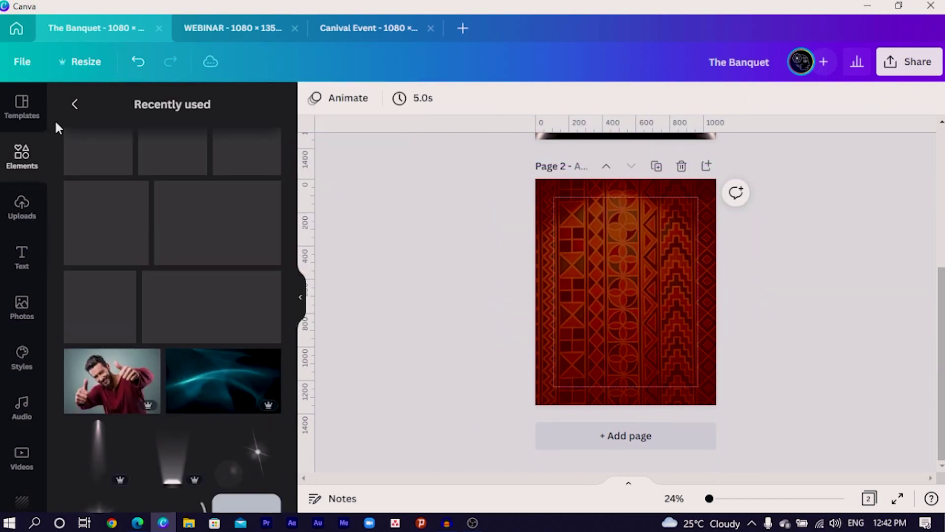
pyautogui.click(78, 105)
pyautogui.click(157, 110)
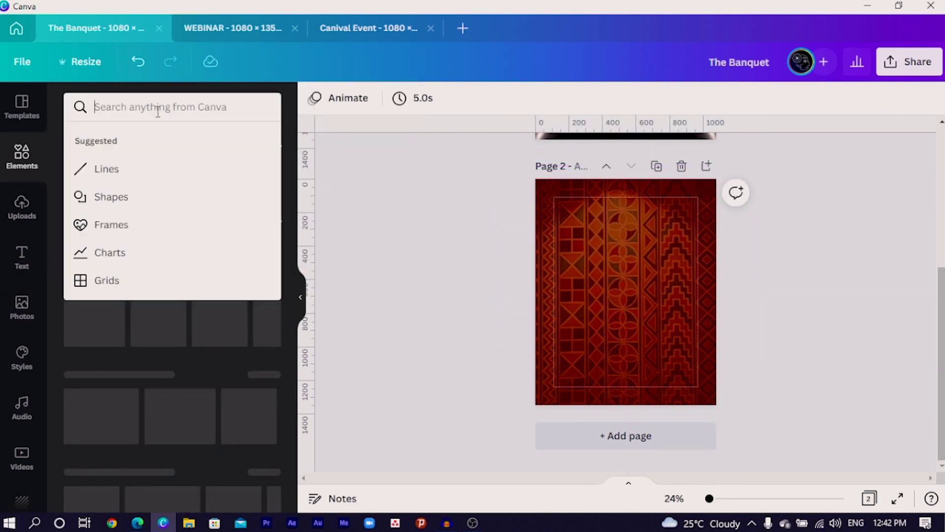
pyautogui.write('word 3')
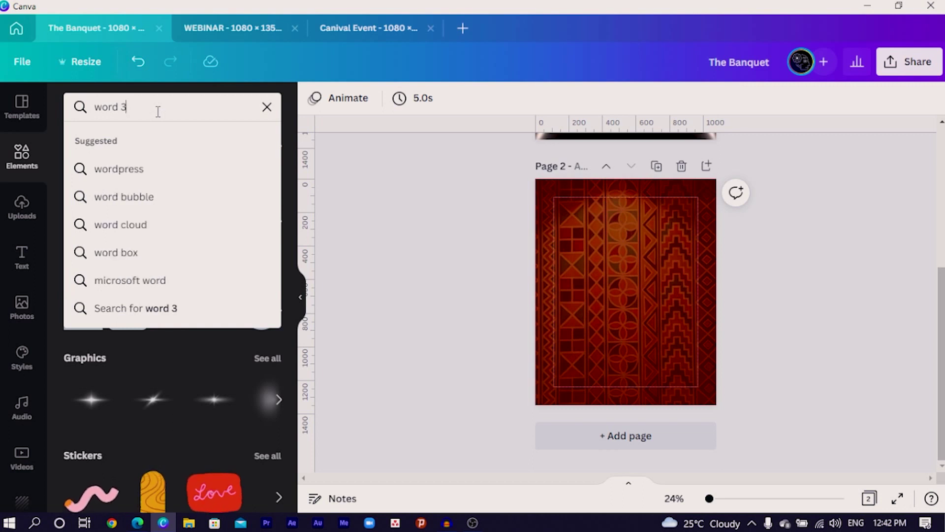
pyautogui.write('d text st')
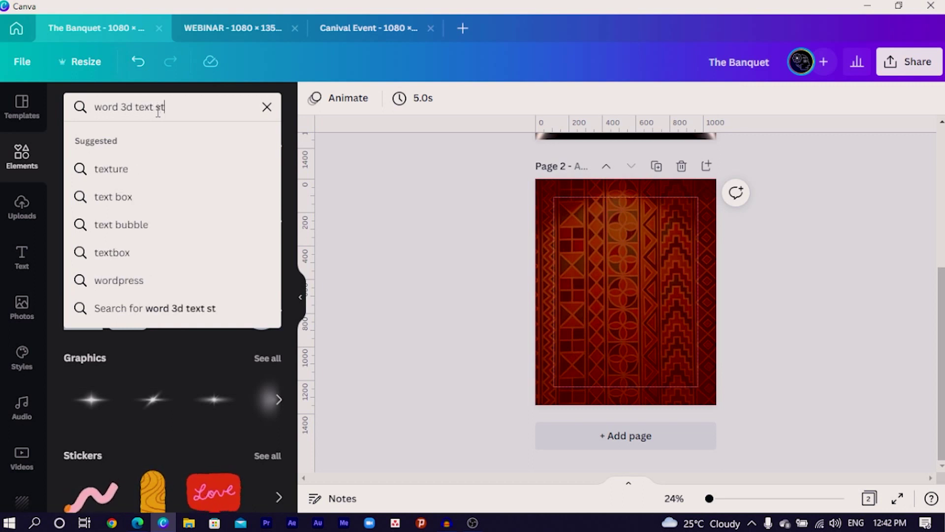
pyautogui.write('yle')
pyautogui.press('Return')
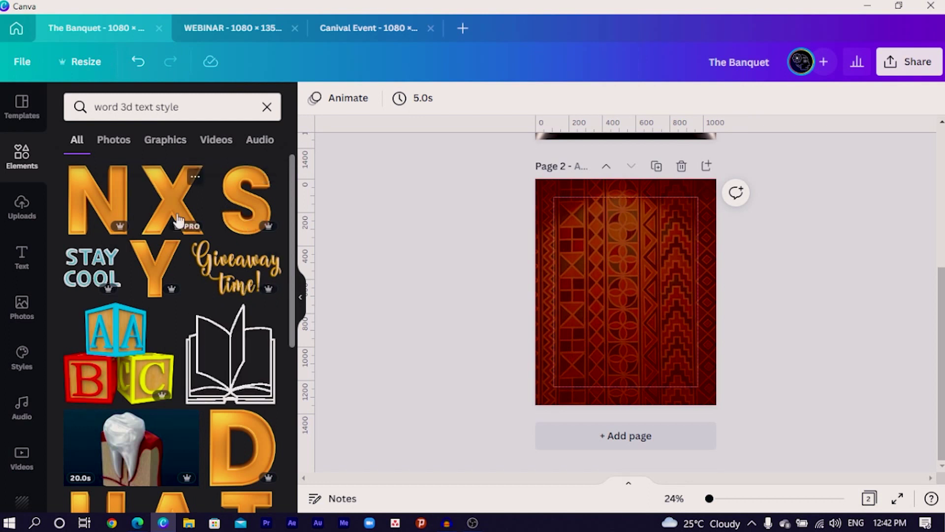
pyautogui.scroll(-4, 141, 380)
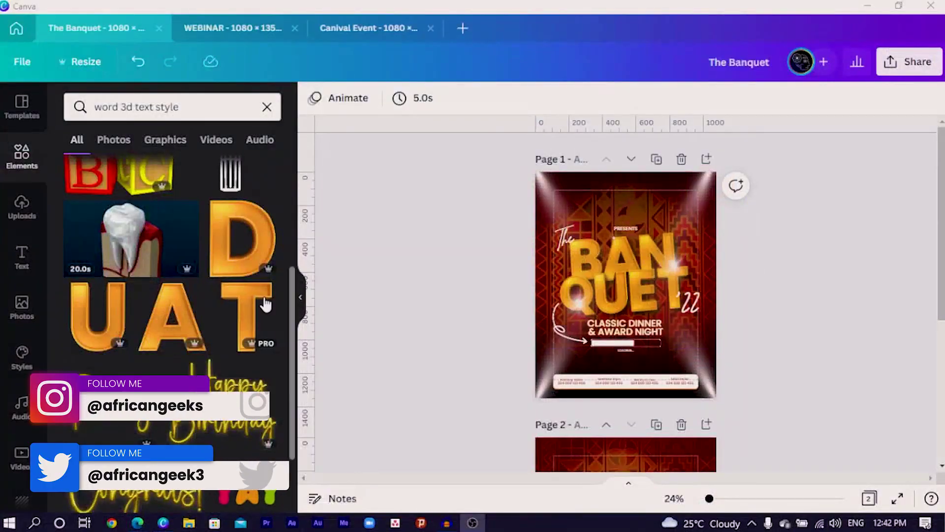
pyautogui.scroll(-5, 407, 284)
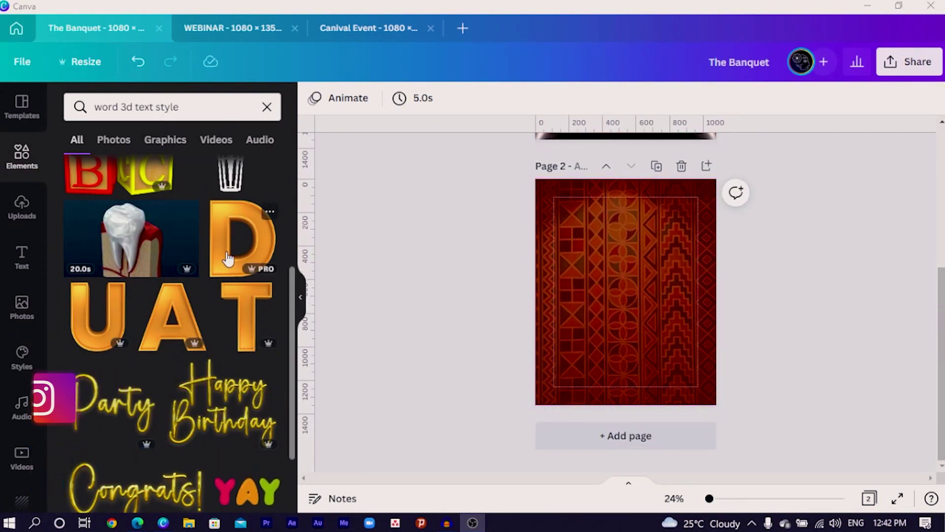
pyautogui.scroll(-2, 146, 305)
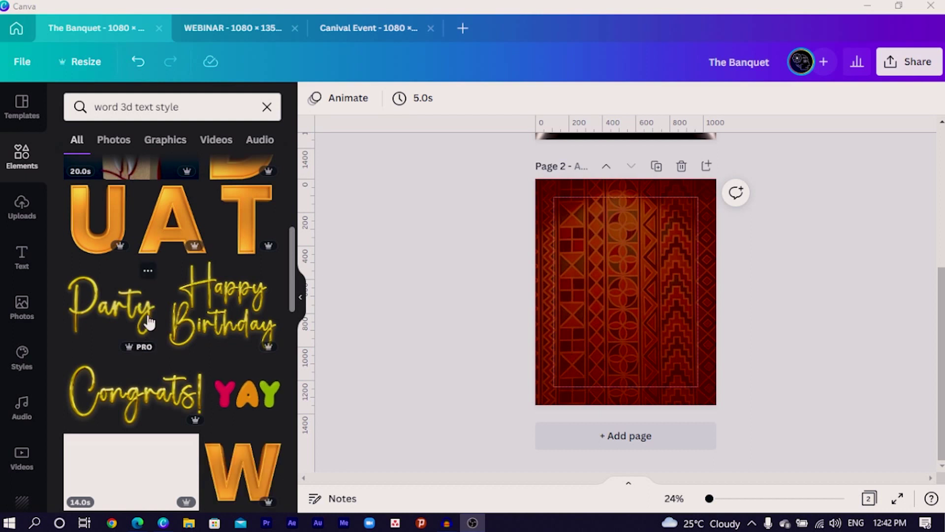
pyautogui.scroll(-4, 149, 322)
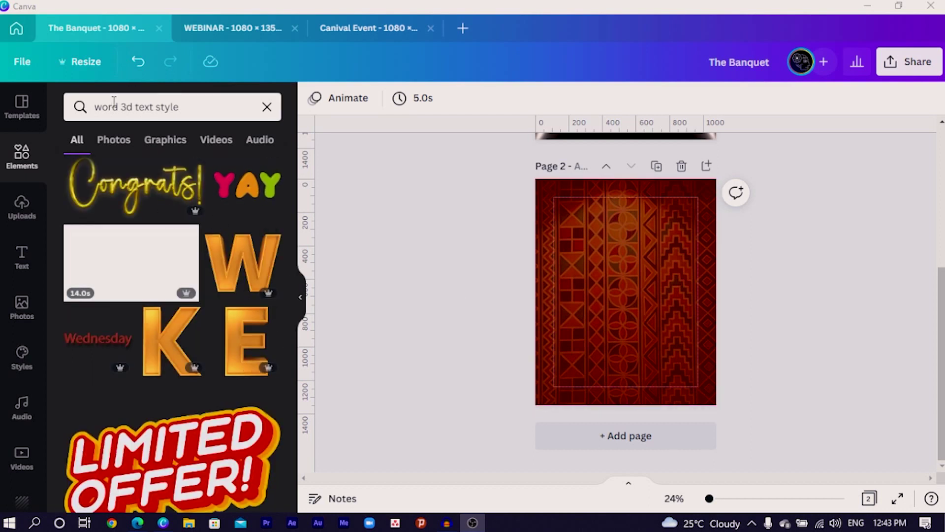
# - Refine the elements search to "W" word 3d text style and add the gold letter W to page 2
pyautogui.click(98, 106)
pyautogui.click(93, 107)
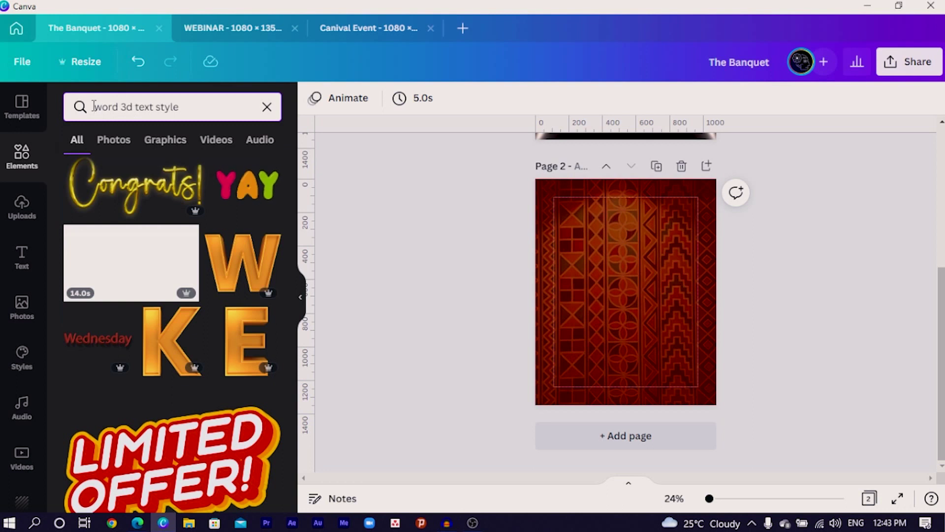
pyautogui.write('""')
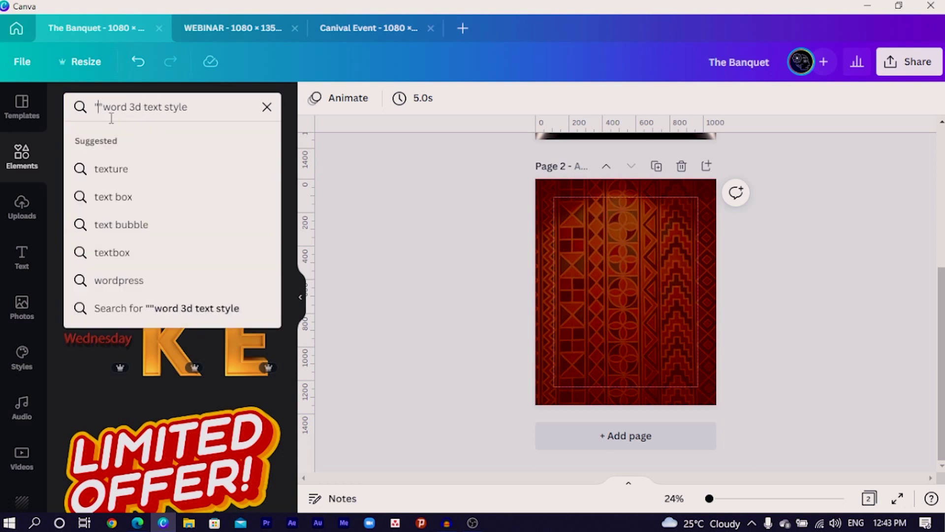
pyautogui.write('W')
pyautogui.press('Right')
pyautogui.press('Return')
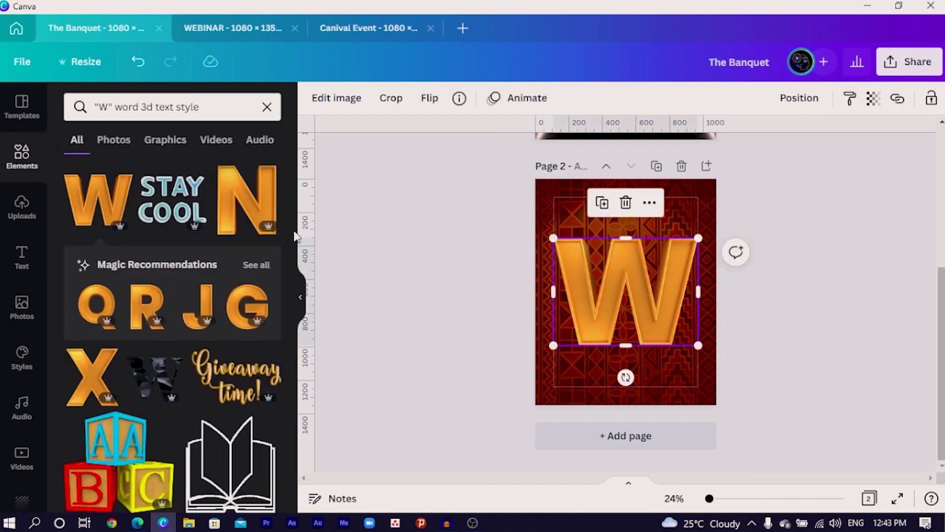
# - Change the elements search to "a" word 3d text style and add the gold letter A to page 2
pyautogui.click(107, 109)
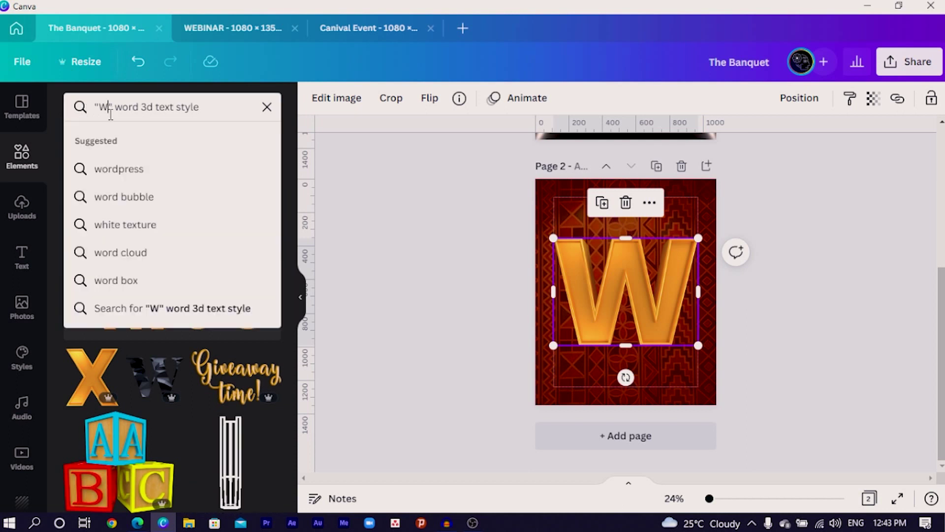
pyautogui.press('BackSpace')
pyautogui.write('a')
pyautogui.press('Return')
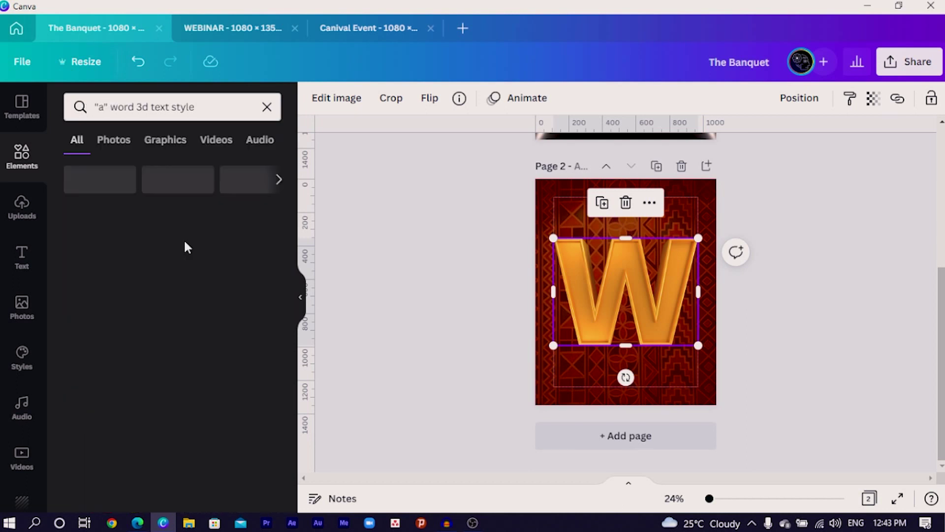
pyautogui.scroll(-5, 178, 341)
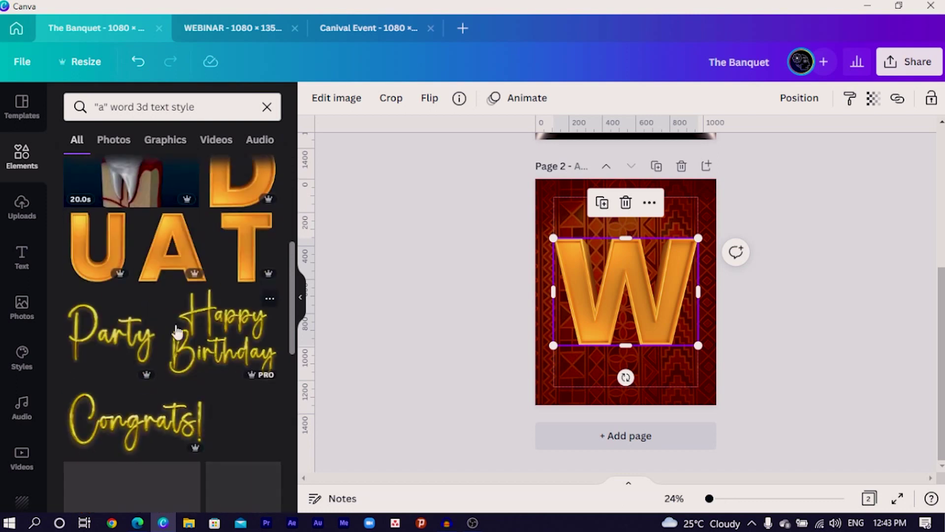
pyautogui.moveTo(173, 266); pyautogui.dragTo(648, 306)
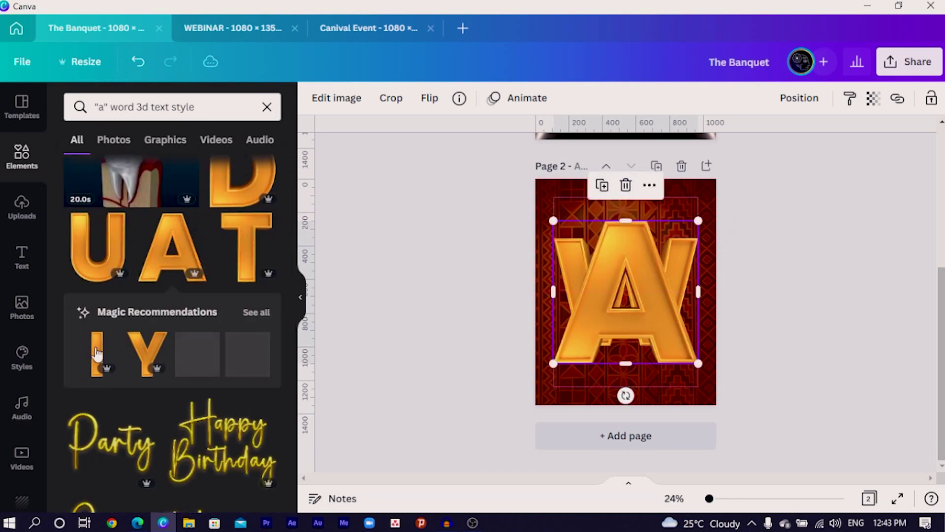
# - Show all recommendations related to the letter A and add the matching gold letter E to page 2
pyautogui.click(256, 313)
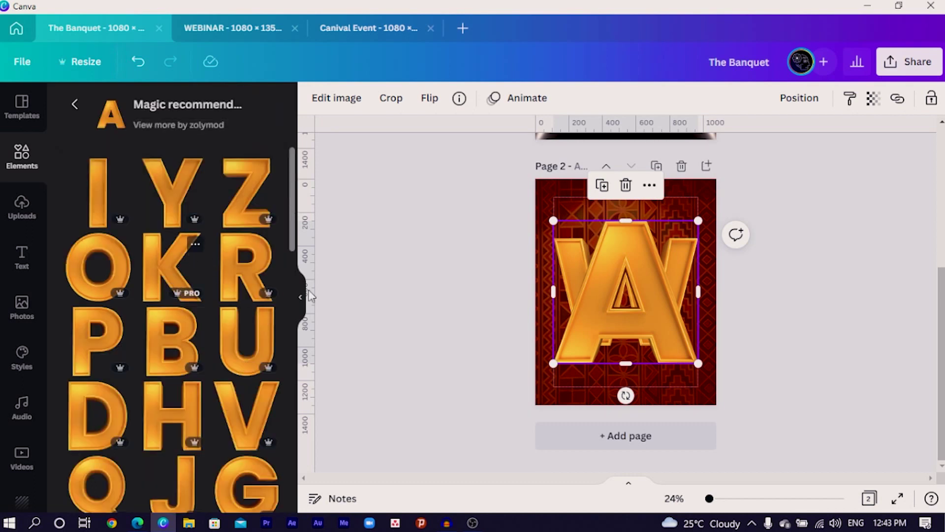
pyautogui.scroll(-5, 117, 326)
pyautogui.scroll(-4, 190, 300)
pyautogui.scroll(2, 169, 275)
pyautogui.click(166, 275)
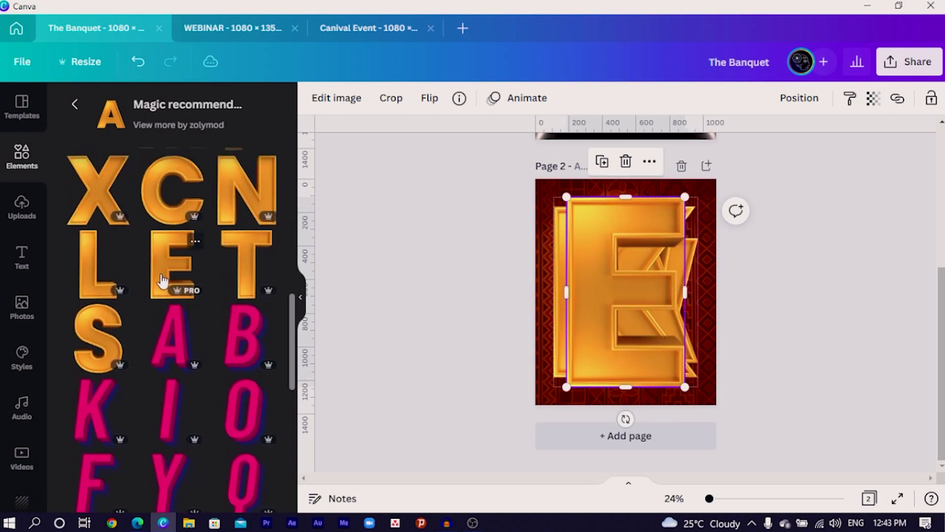
# - Add the gold 3D letters U, P and C from the recommendations to page 2
pyautogui.scroll(8, 165, 275)
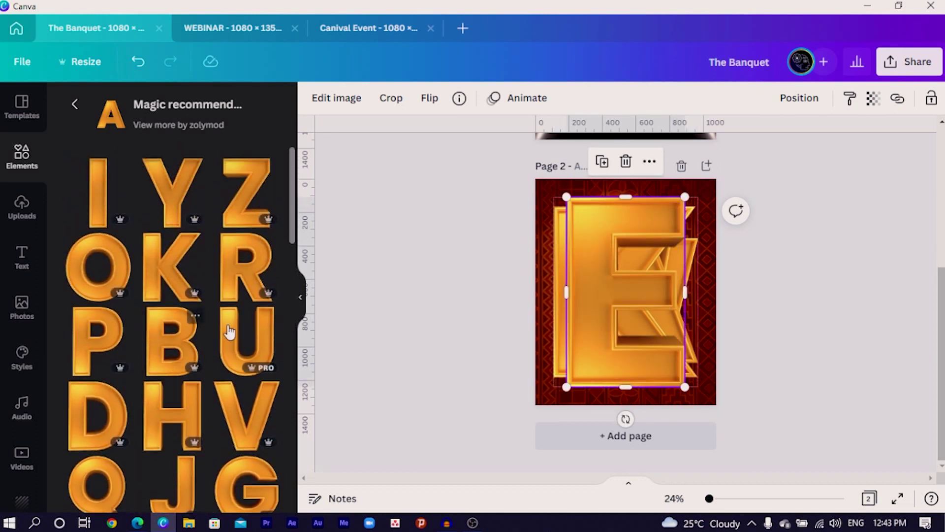
pyautogui.click(243, 346)
pyautogui.click(102, 334)
pyautogui.scroll(-5, 116, 323)
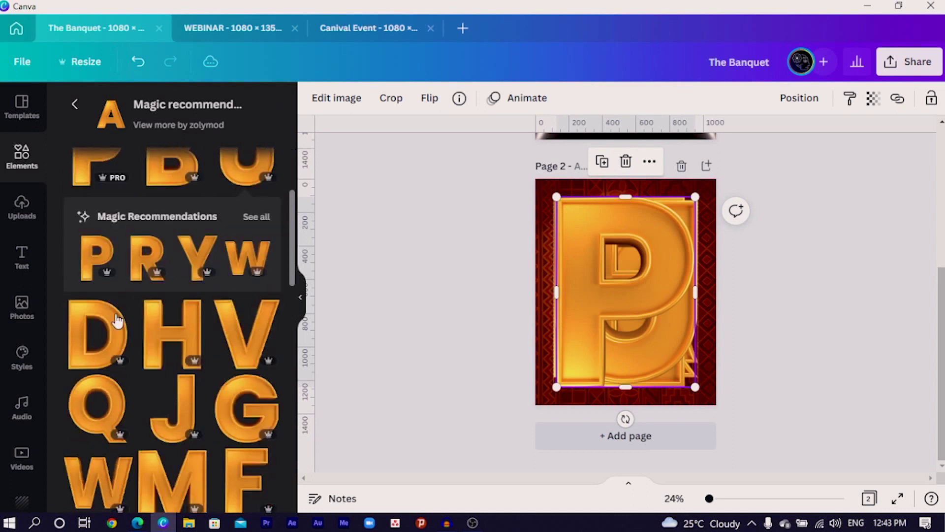
pyautogui.scroll(-3, 197, 374)
pyautogui.click(166, 325)
pyautogui.scroll(8, 142, 285)
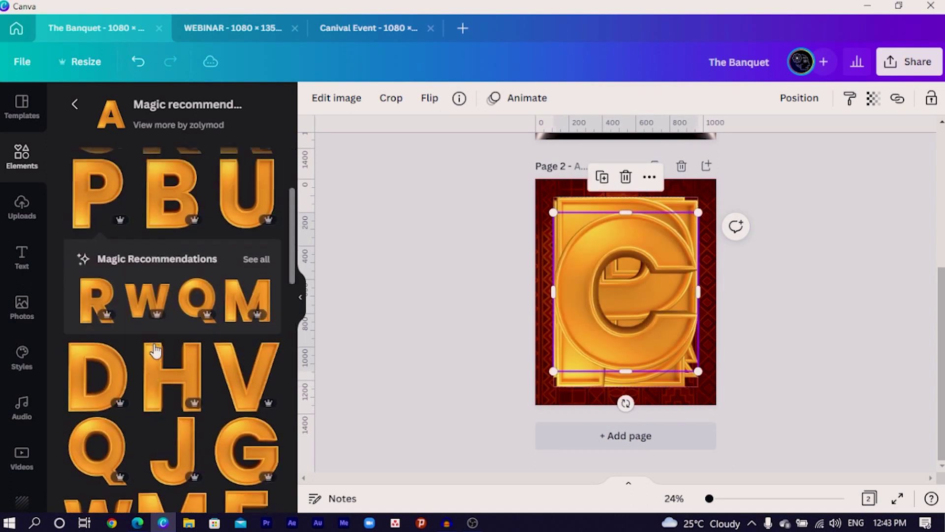
# - Show all recommendations related to the letter C and add another gold A and an L to page 2
pyautogui.scroll(-15, 123, 266)
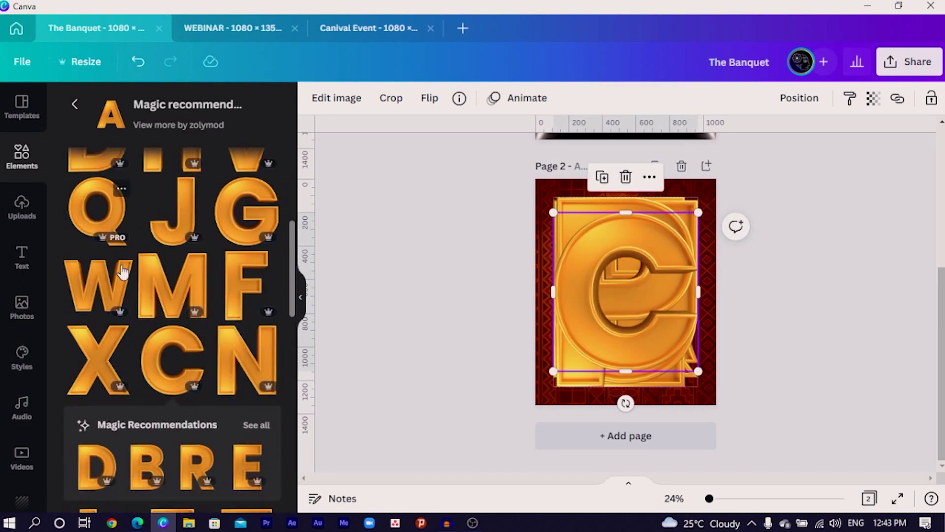
pyautogui.scroll(4, 118, 266)
pyautogui.scroll(3, 120, 271)
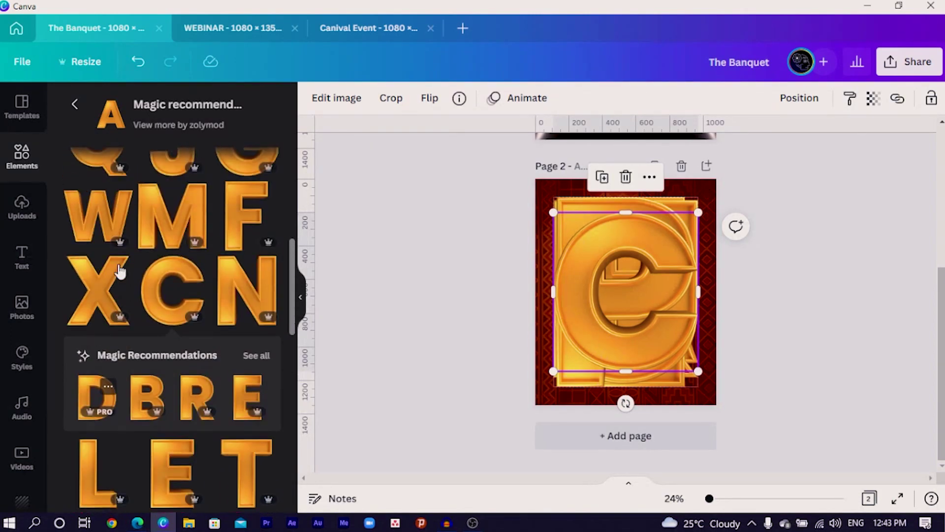
pyautogui.scroll(-3, 238, 257)
pyautogui.scroll(3, 240, 325)
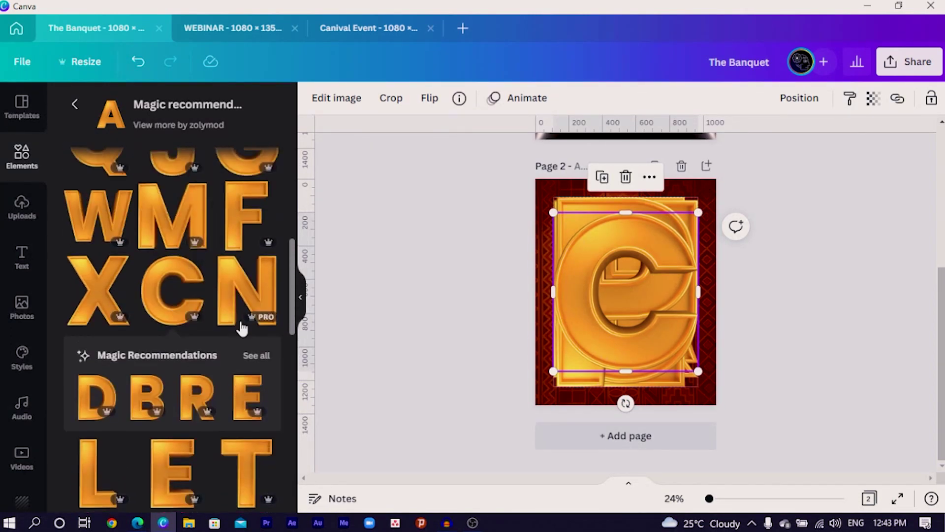
pyautogui.click(255, 362)
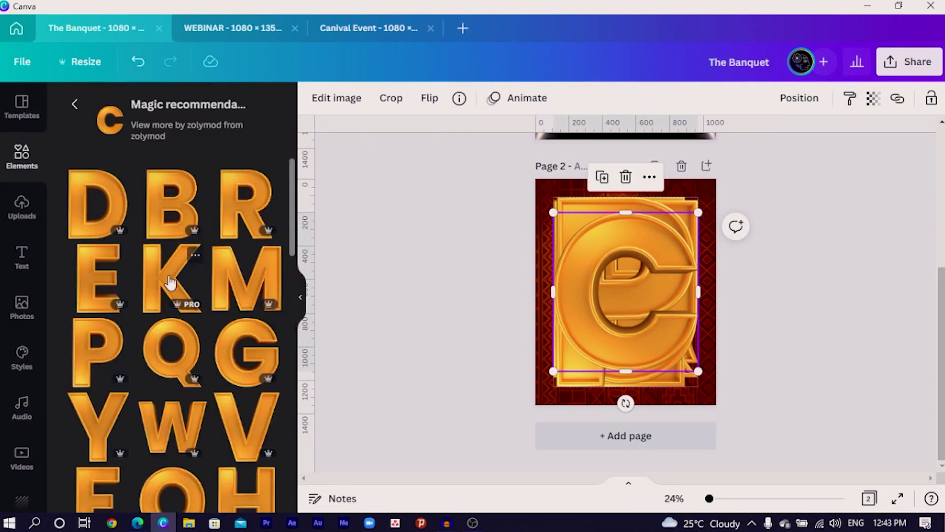
pyautogui.scroll(-4, 188, 268)
pyautogui.click(101, 362)
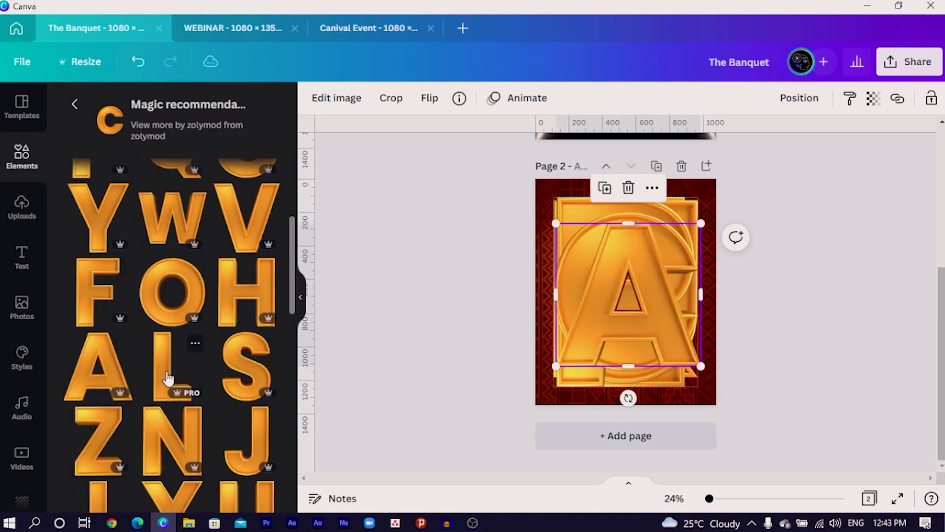
pyautogui.click(168, 379)
# - Select all the gold letters on page 2 and scale them down together into a small stack
pyautogui.moveTo(481, 237); pyautogui.dragTo(753, 411)
pyautogui.moveTo(700, 388); pyautogui.dragTo(590, 362)
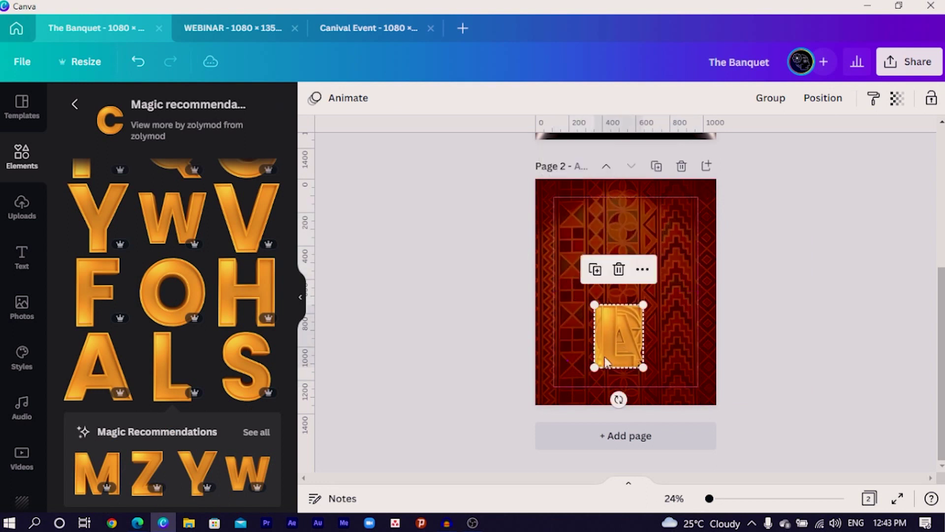
# - Separate the letter L to the lower right of page 2 and move the remaining letter stack to the page's upper left
pyautogui.click(607, 297)
pyautogui.moveTo(606, 298); pyautogui.dragTo(691, 344)
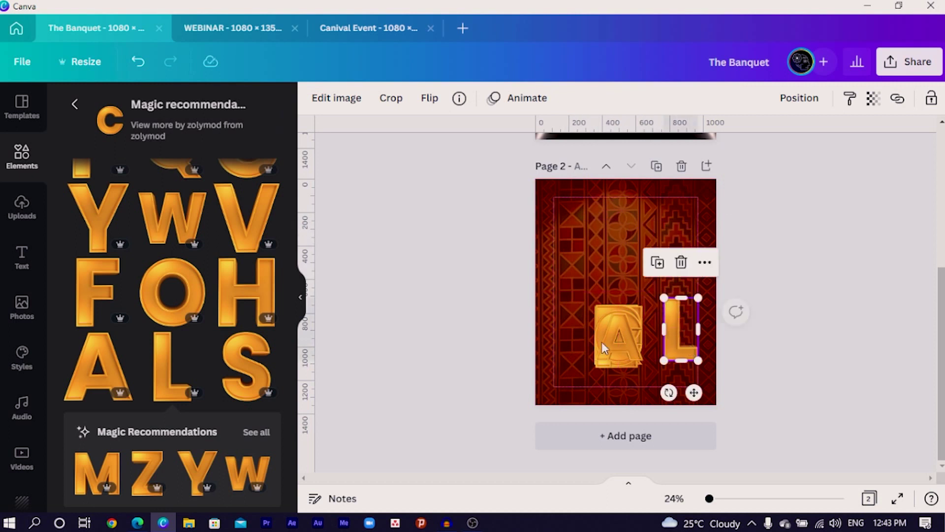
pyautogui.moveTo(622, 341); pyautogui.dragTo(593, 226)
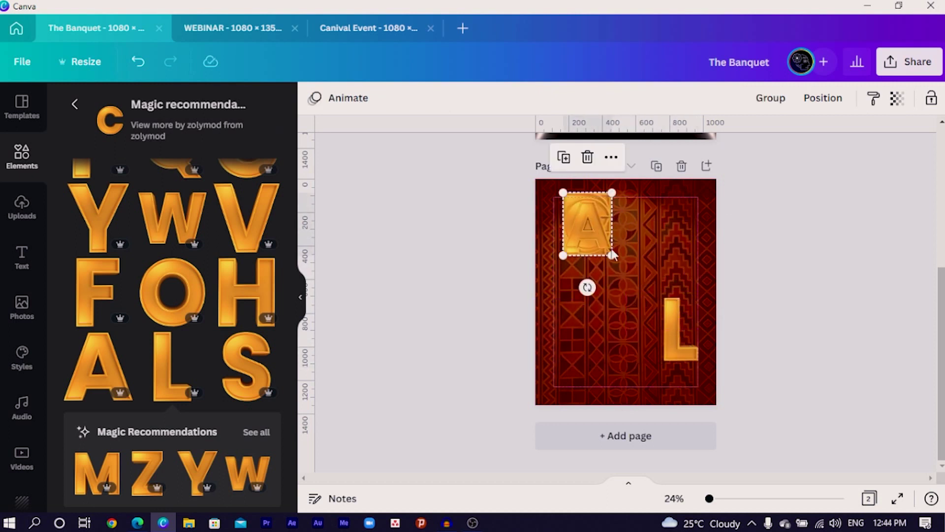
# - Duplicate the letter L and line up C, A and the two Ls as the word CALL across page 2's lower half
pyautogui.click(680, 329)
pyautogui.hotkey('ctrl', 'd')
pyautogui.moveTo(681, 329); pyautogui.dragTo(645, 336)
pyautogui.moveTo(589, 217); pyautogui.dragTo(563, 298)
pyautogui.moveTo(569, 216); pyautogui.dragTo(689, 333)
pyautogui.moveTo(595, 338); pyautogui.dragTo(615, 351)
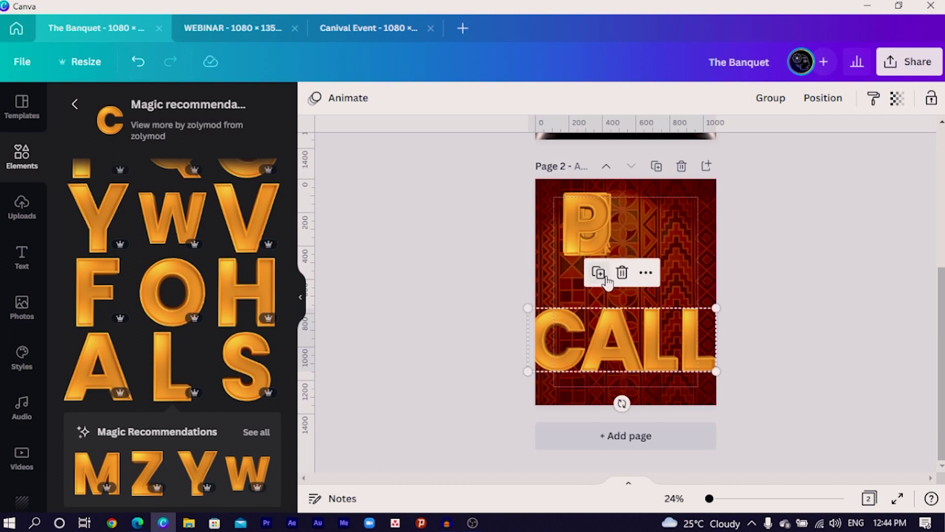
# - Move the letters U and P out of the stack and set them side by side just above CALL
pyautogui.click(542, 281)
pyautogui.moveTo(585, 223); pyautogui.dragTo(676, 308)
pyautogui.keyDown('shift'); pyautogui.click(682, 285); pyautogui.keyUp('shift')
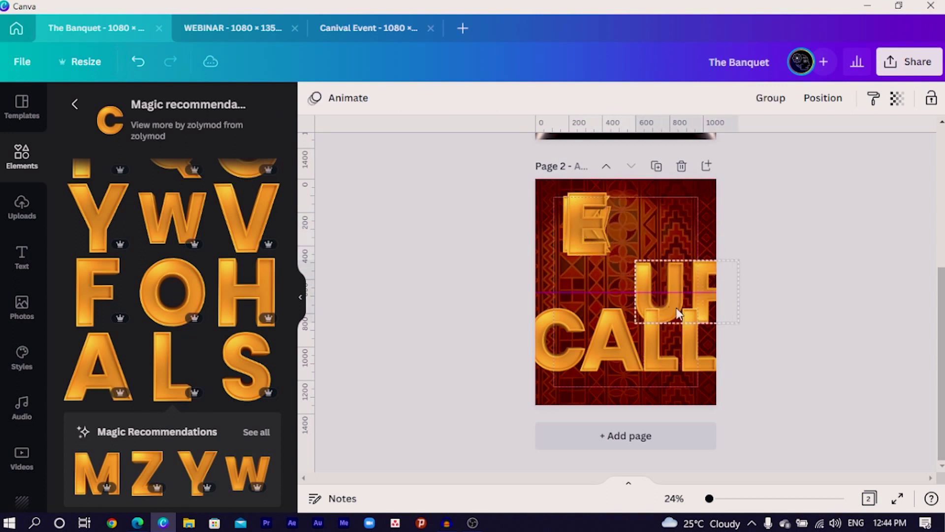
# - Place the K beside the E at the top of the page and enlarge the K and the first A to the E's height
pyautogui.moveTo(590, 235); pyautogui.dragTo(633, 224)
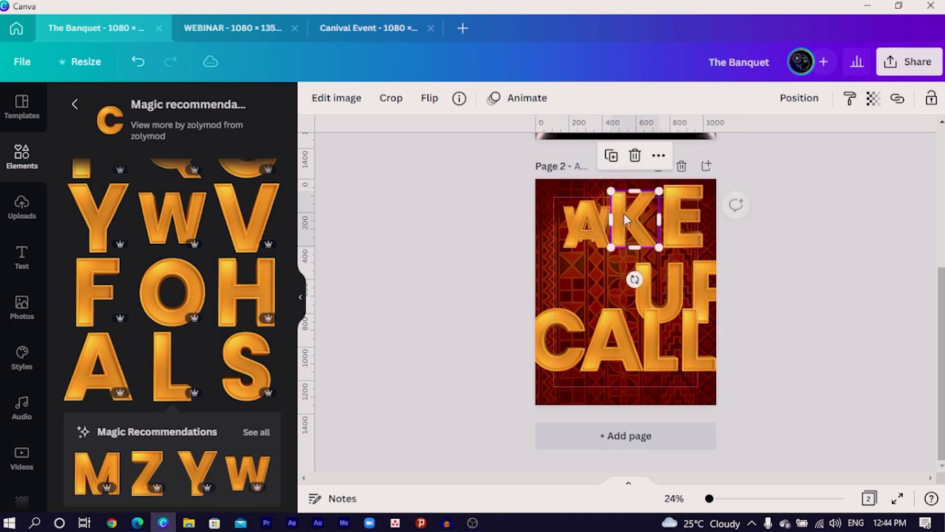
pyautogui.moveTo(612, 191); pyautogui.dragTo(606, 184)
pyautogui.click(586, 223)
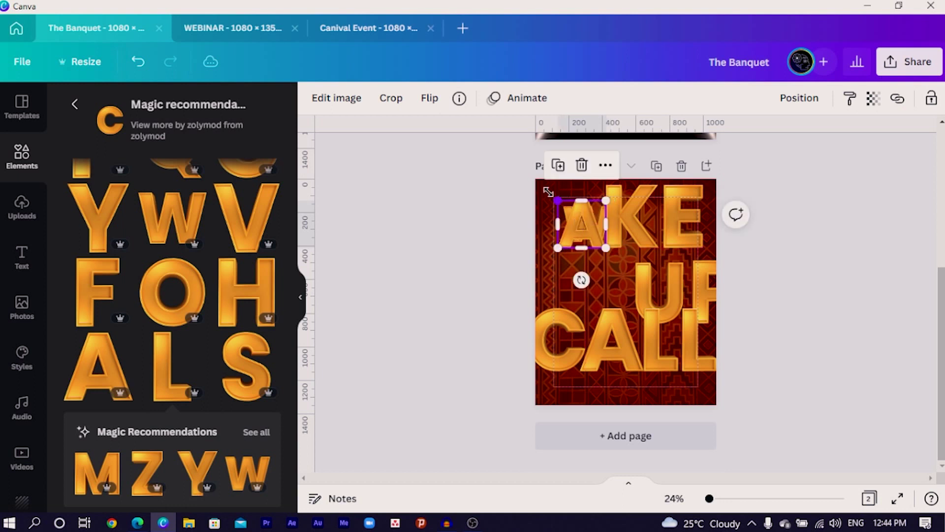
pyautogui.moveTo(551, 196); pyautogui.dragTo(542, 185)
# - Enlarge the W at the start of WAKE to the same height as the other letters
pyautogui.click(580, 219)
pyautogui.click(580, 219)
pyautogui.moveTo(562, 206); pyautogui.dragTo(561, 245)
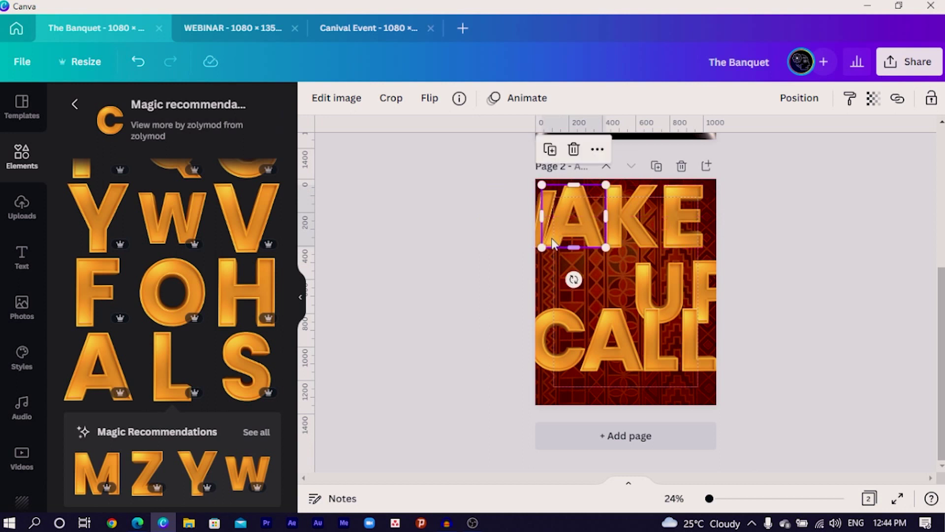
pyautogui.hotkey('ctrl', 'z')
pyautogui.click(527, 219)
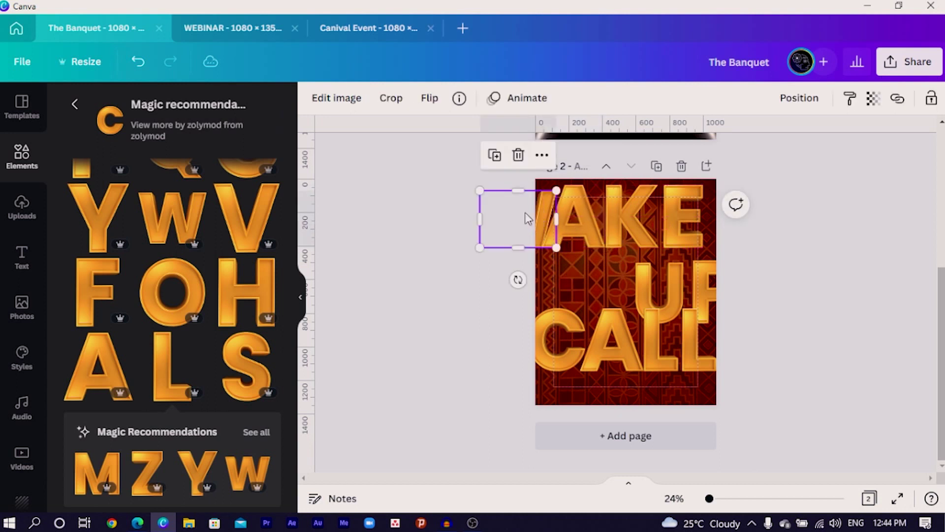
pyautogui.moveTo(480, 191); pyautogui.dragTo(472, 184)
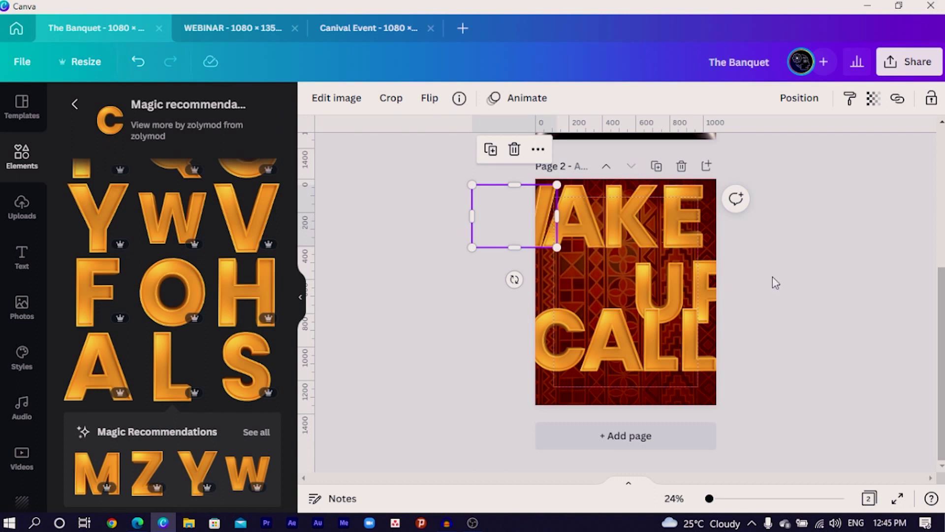
# - Scale all the title letters down together so that the word WAKE fits across the page
pyautogui.hotkey('ctrl', 'z')
pyautogui.click(799, 98)
pyautogui.click(743, 344)
pyautogui.click(588, 261)
pyautogui.click(666, 268)
pyautogui.keyDown('shift'); pyautogui.click(699, 268); pyautogui.keyUp('shift')
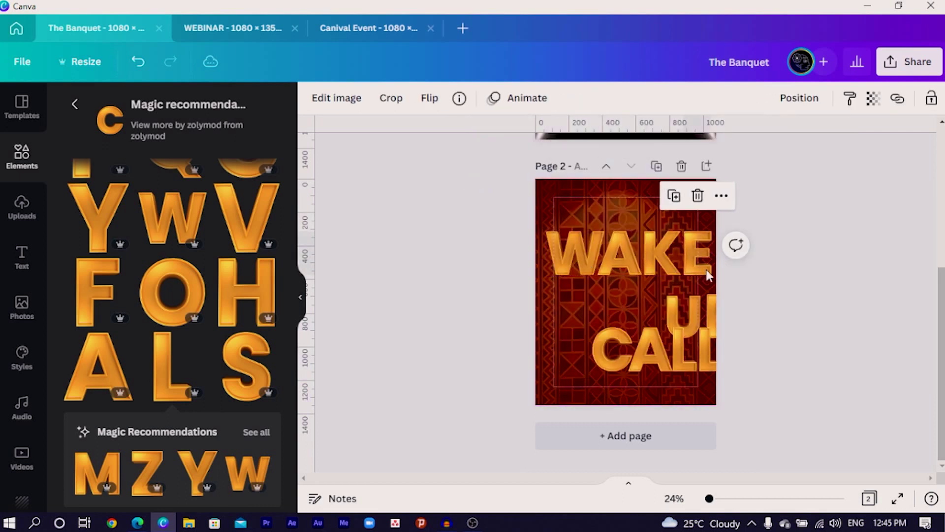
# - Shrink the word WAKE and position UP beside it to form the title's first line
pyautogui.moveTo(700, 268); pyautogui.dragTo(664, 258)
pyautogui.moveTo(691, 315); pyautogui.dragTo(701, 240)
pyautogui.moveTo(469, 205); pyautogui.dragTo(706, 265)
# - Place CALL directly beneath WAKE UP and enlarge it to the full width of the first line
pyautogui.moveTo(717, 367); pyautogui.dragTo(635, 310)
pyautogui.moveTo(689, 251)
pyautogui.mouseDown()
pyautogui.moveTo(719, 295)
pyautogui.moveTo(746, 219)
pyautogui.moveTo(697, 242)
pyautogui.mouseUp()
pyautogui.click(689, 288)
pyautogui.moveTo(694, 308); pyautogui.dragTo(698, 323)
pyautogui.moveTo(554, 324); pyautogui.dragTo(543, 328)
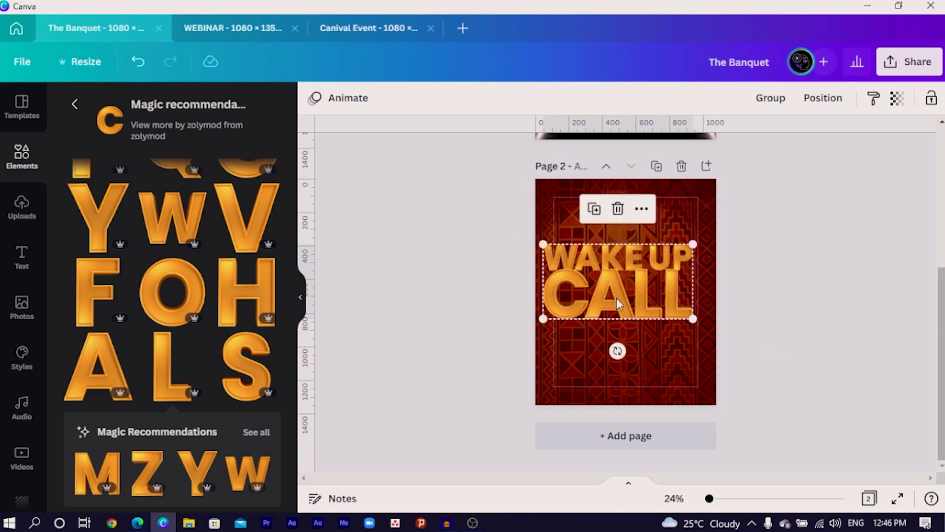
# - Tilt the individual letters of WAKE UP CALL slightly in alternating directions for a playful look
pyautogui.click(568, 293)
pyautogui.scroll(5, 569, 293)
pyautogui.moveTo(415, 238); pyautogui.dragTo(822, 233)
pyautogui.click(699, 345)
pyautogui.click(601, 355)
pyautogui.click(483, 394)
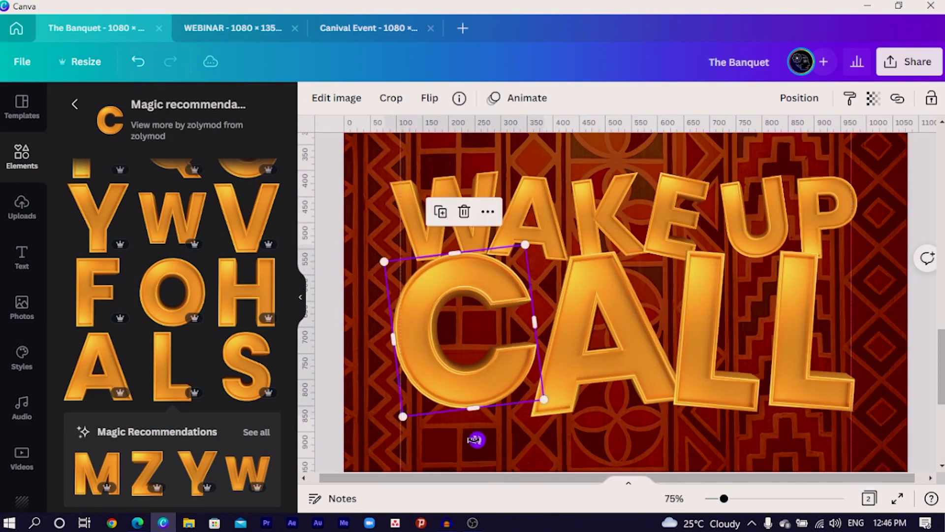
# - Select all the WAKE UP CALL letters and move the title down to the middle of the page
pyautogui.scroll(-5, 641, 386)
pyautogui.click(718, 359)
pyautogui.moveTo(722, 362); pyautogui.dragTo(543, 237)
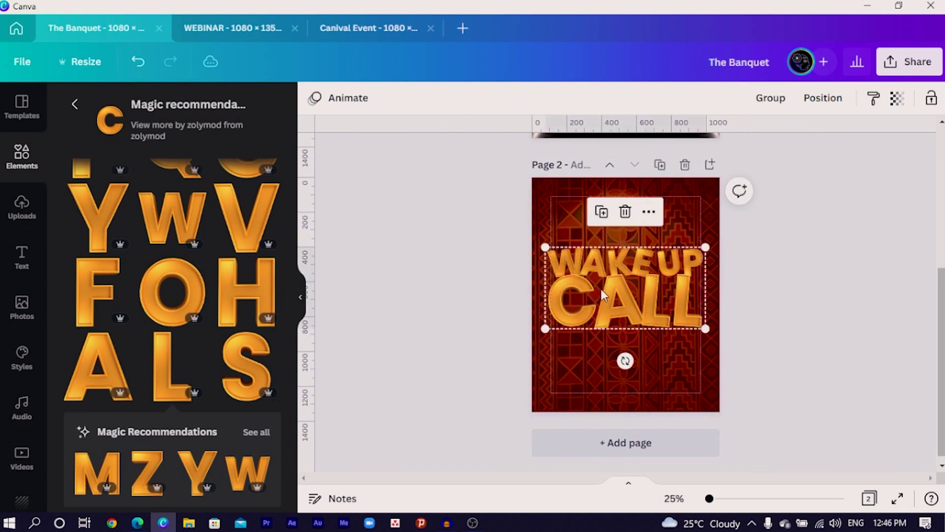
pyautogui.moveTo(625, 293); pyautogui.dragTo(605, 299)
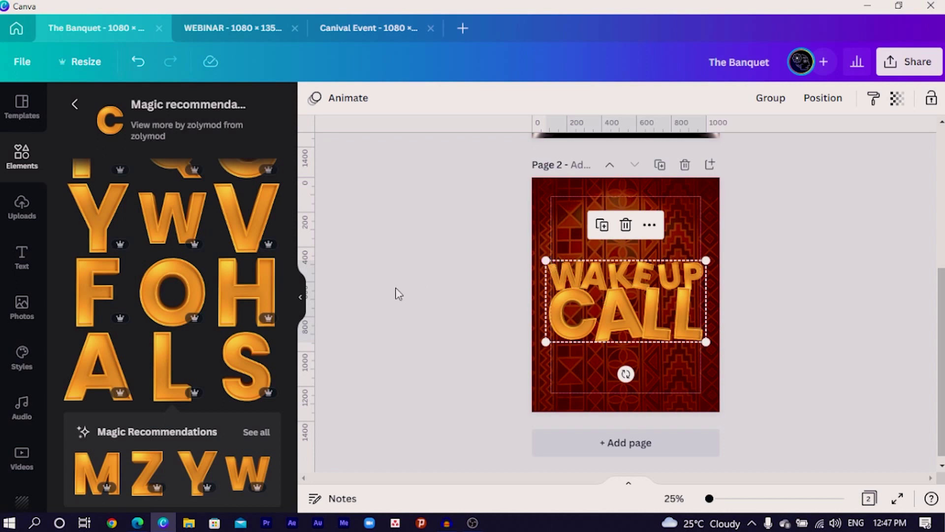
# - Adjust the letter W to brightness -5, contrast 13 and saturation 20
pyautogui.scroll(5, 428, 302)
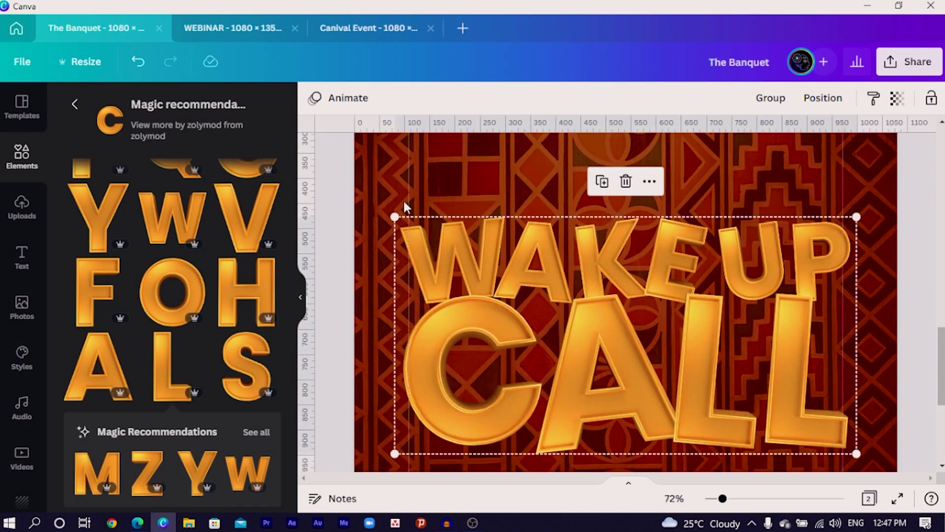
pyautogui.click(465, 272)
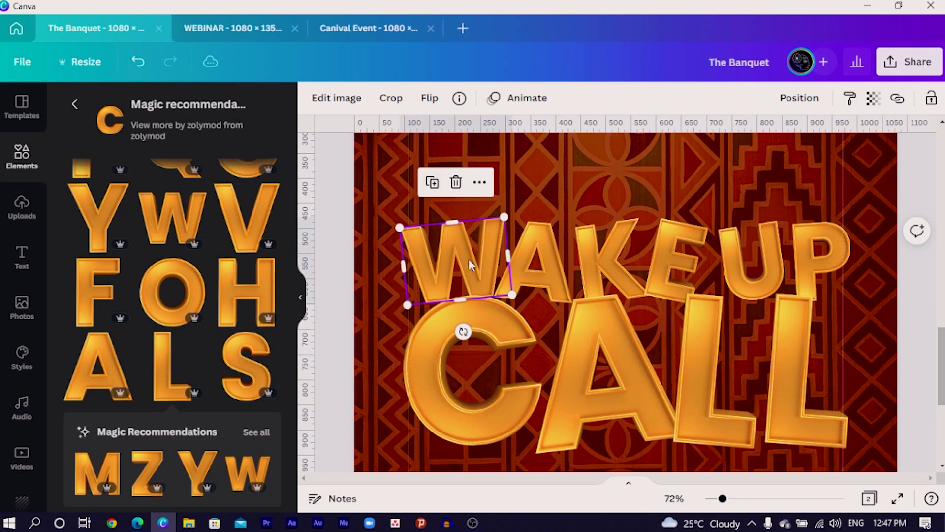
pyautogui.click(329, 97)
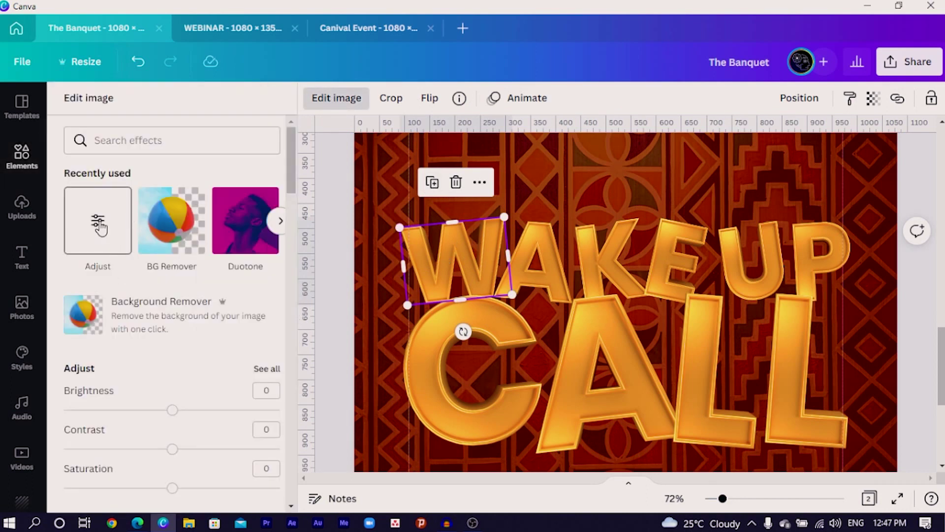
pyautogui.click(101, 226)
pyautogui.moveTo(168, 161); pyautogui.dragTo(166, 160)
pyautogui.click(186, 199)
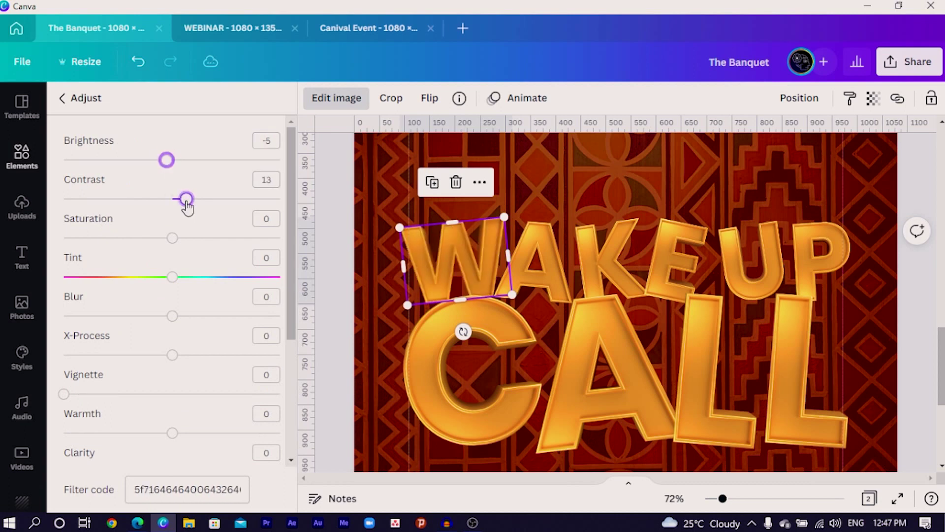
pyautogui.click(194, 238)
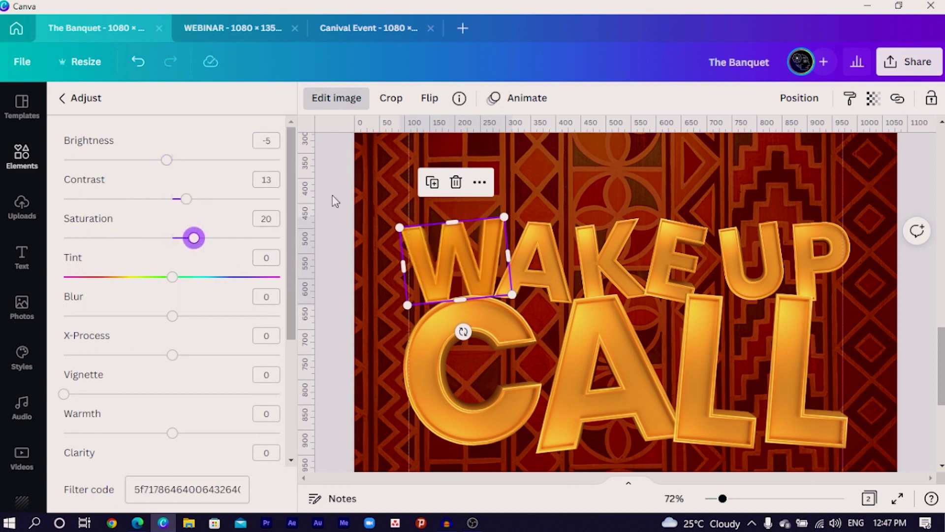
# - Copy the W's filter code and apply it to the letters A, K and E of WAKE
pyautogui.click(214, 488)
pyautogui.doubleClick(214, 488)
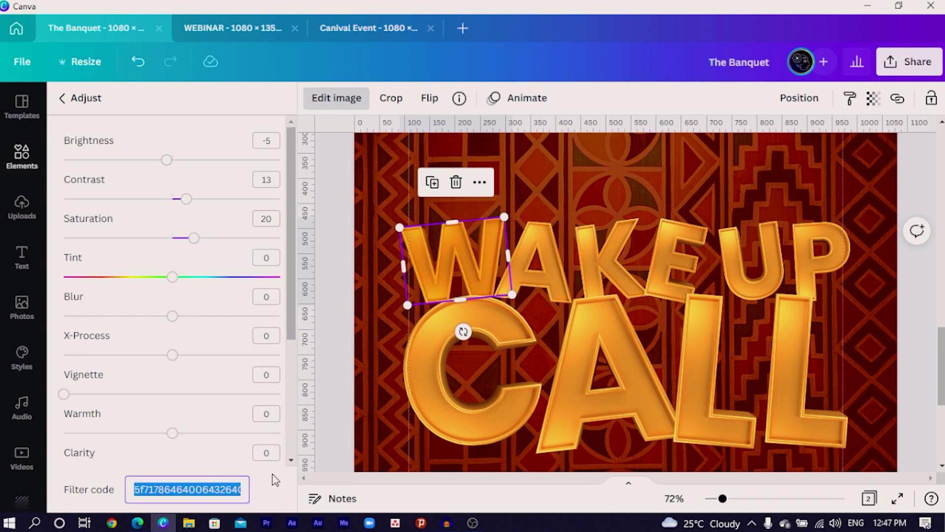
pyautogui.click(536, 261)
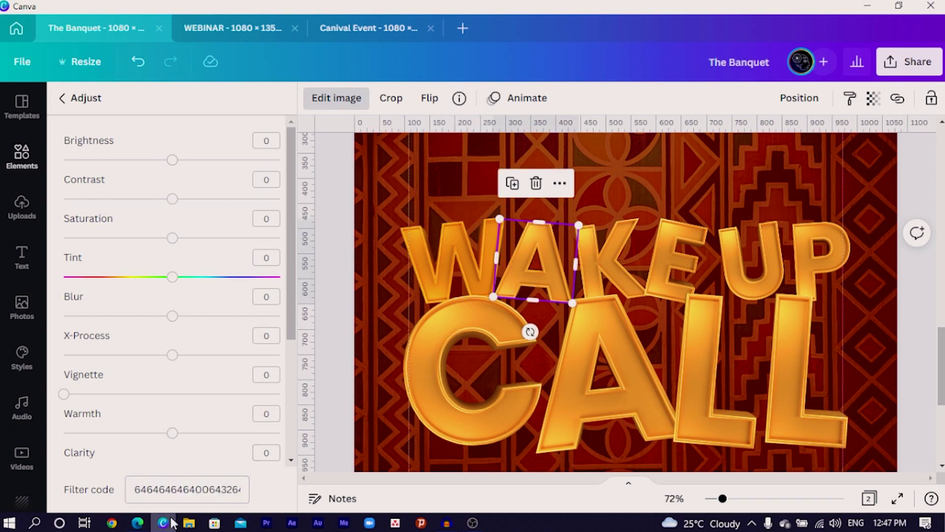
pyautogui.doubleClick(185, 486)
pyautogui.hotkey('ctrl', 'v')
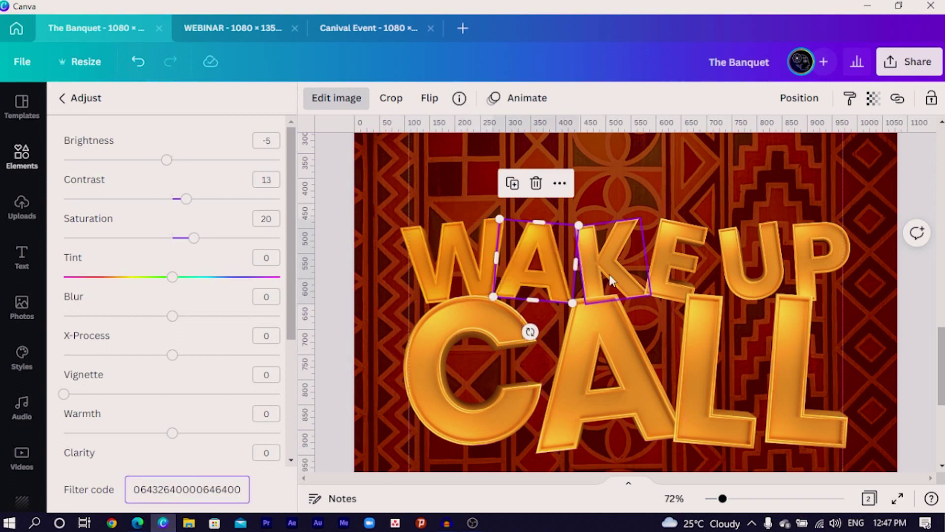
pyautogui.click(548, 306)
pyautogui.doubleClick(198, 492)
pyautogui.hotkey('ctrl', 'v')
pyautogui.click(678, 253)
pyautogui.doubleClick(142, 493)
pyautogui.hotkey('ctrl', 'v')
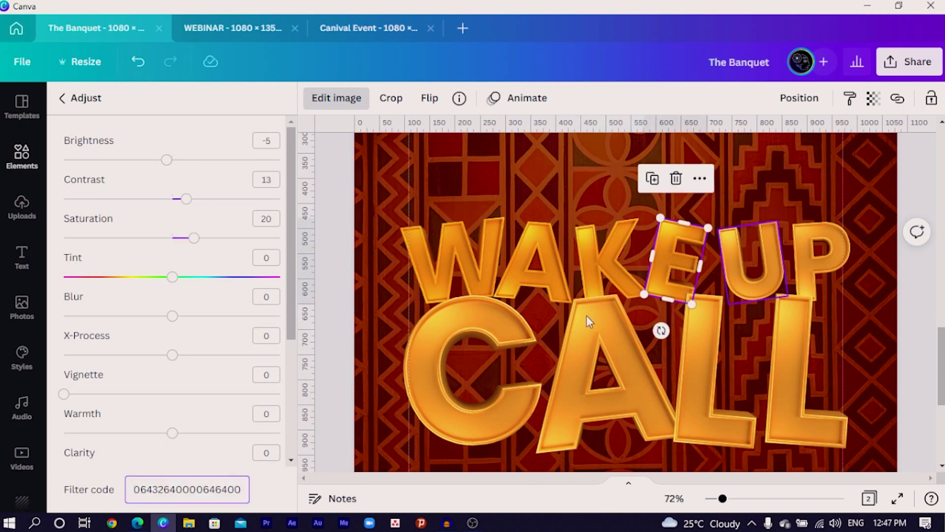
# - Apply the copied filter code to the letters U and P
pyautogui.click(753, 261)
pyautogui.doubleClick(205, 492)
pyautogui.hotkey('ctrl', 'v')
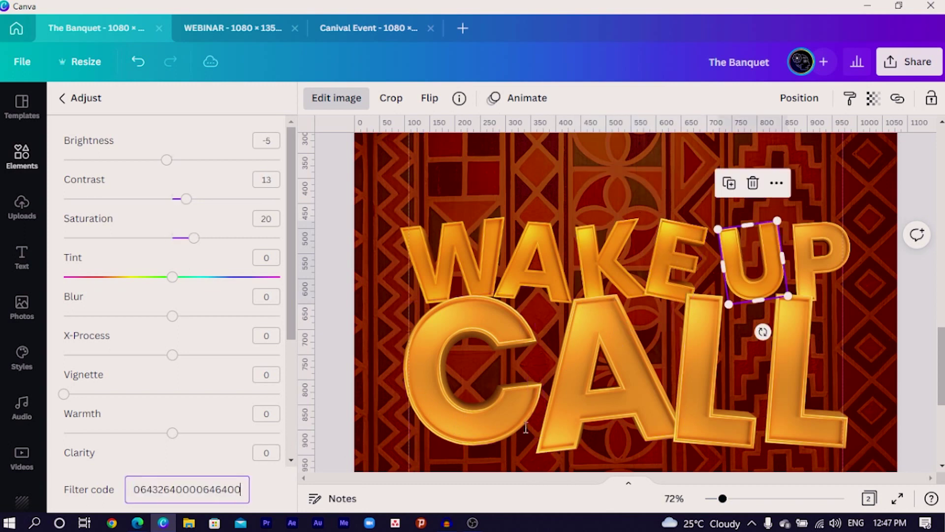
pyautogui.click(822, 256)
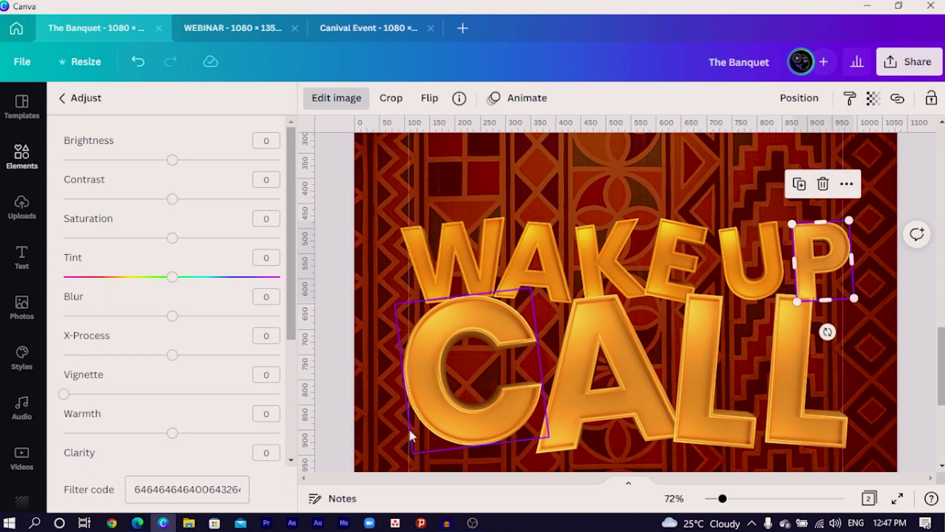
pyautogui.doubleClick(164, 492)
pyautogui.hotkey('ctrl', 'v')
# - Apply the copied filter code to all four letters of CALL, leaving the background pattern's crop as it is
pyautogui.click(539, 453)
pyautogui.doubleClick(187, 490)
pyautogui.hotkey('ctrl', 'v')
pyautogui.click(646, 398)
pyautogui.doubleClick(216, 489)
pyautogui.hotkey('ctrl', 'v')
pyautogui.click(704, 374)
pyautogui.doubleClick(187, 490)
pyautogui.hotkey('ctrl', 'v')
pyautogui.click(810, 419)
pyautogui.doubleClick(187, 489)
pyautogui.hotkey('ctrl', 'v')
pyautogui.doubleClick(385, 326)
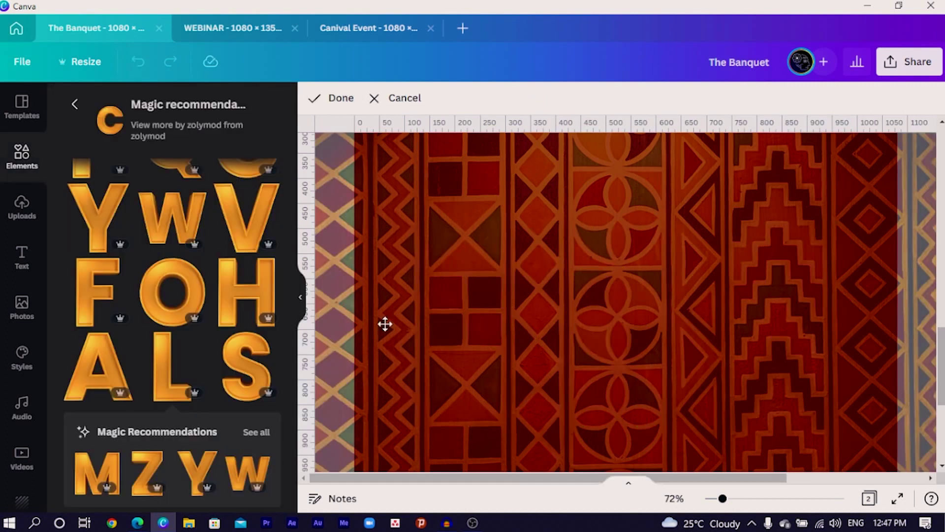
pyautogui.click(331, 99)
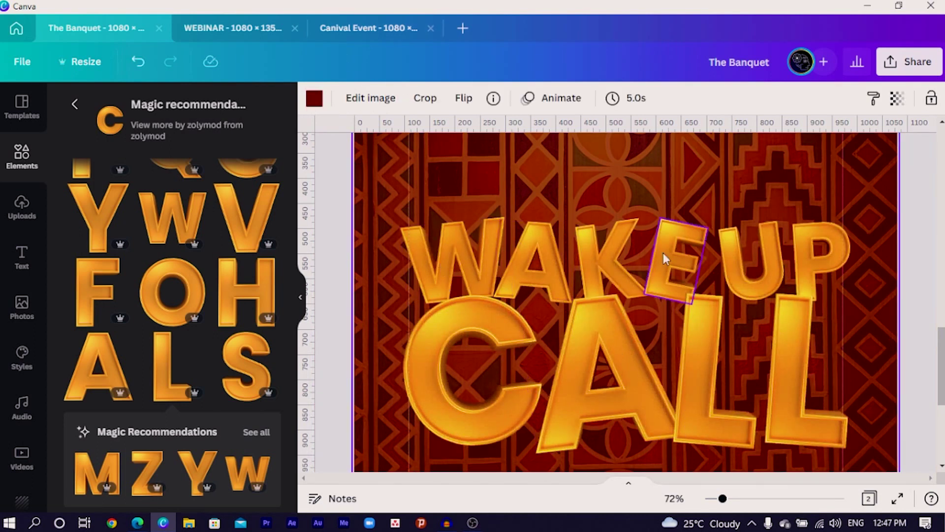
# - Search the image effects for shadows and apply the Drop shadow to the letter W
pyautogui.click(419, 234)
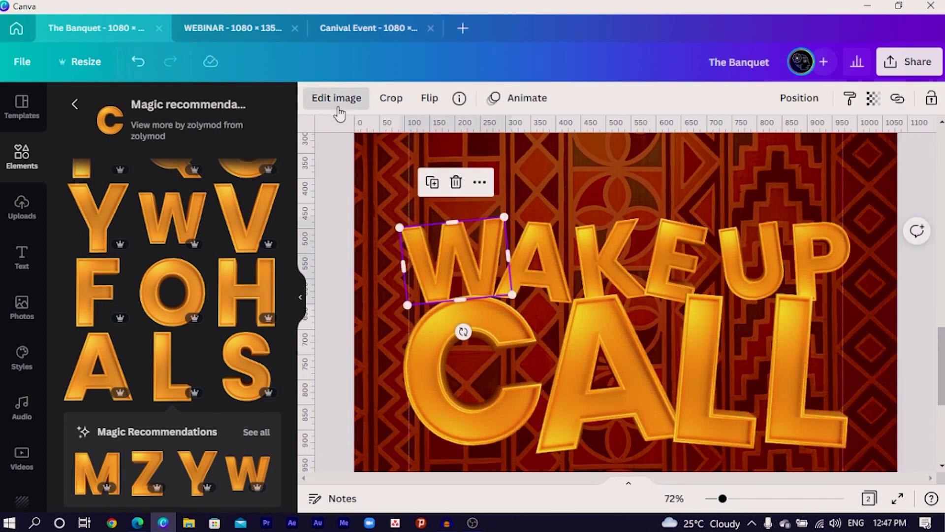
pyautogui.click(336, 101)
pyautogui.click(164, 133)
pyautogui.write('shado')
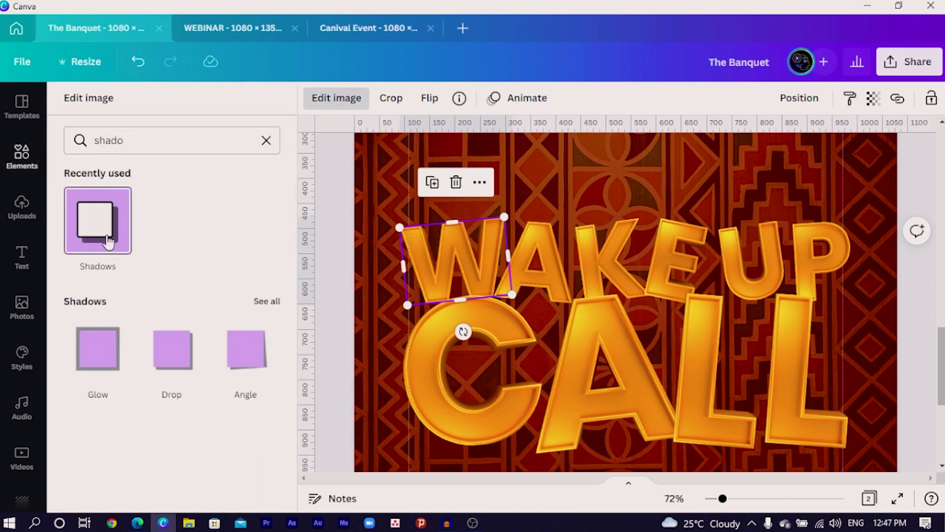
pyautogui.click(105, 238)
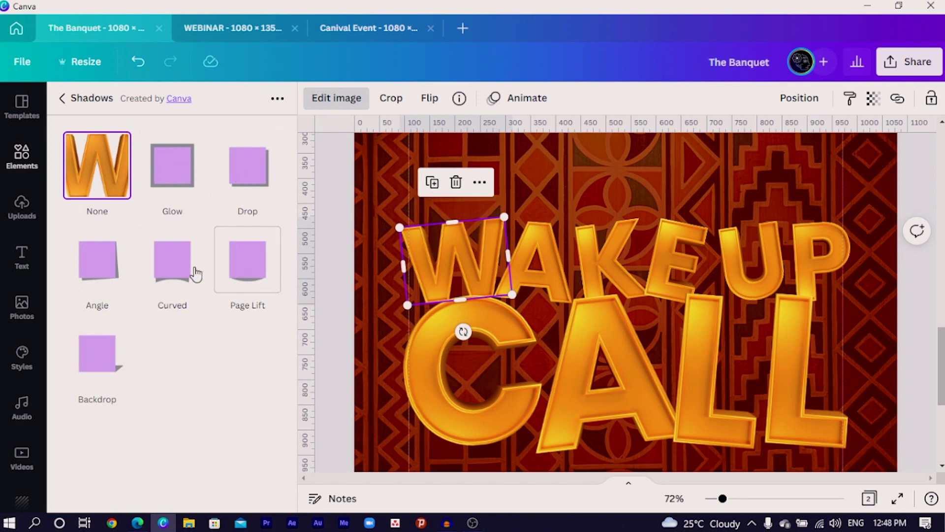
pyautogui.click(247, 190)
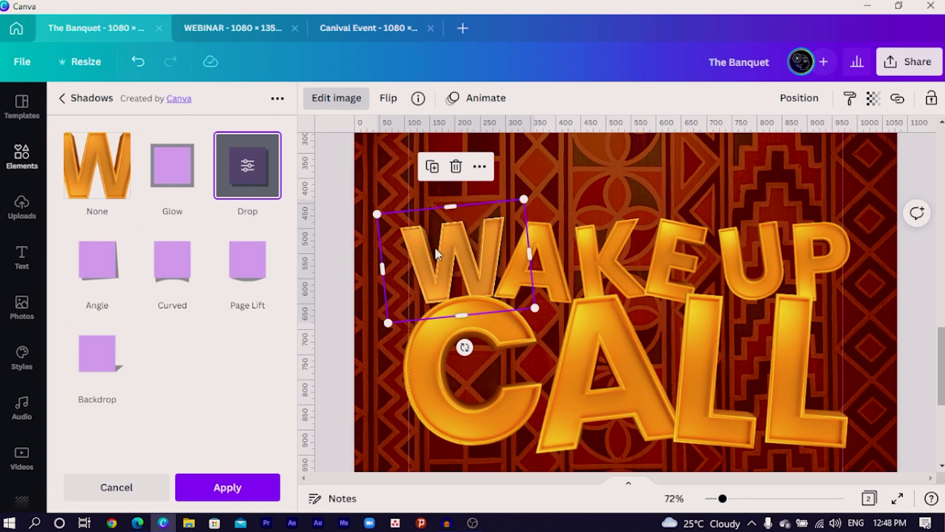
# - Set the W's drop shadow to offset 3, blur 8 and transparency 83
pyautogui.click(246, 181)
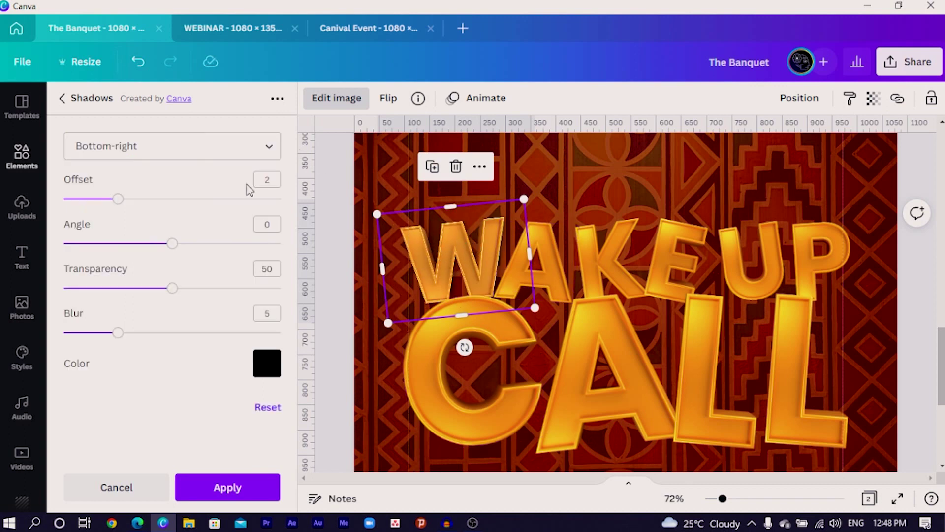
pyautogui.moveTo(116, 200); pyautogui.dragTo(144, 199)
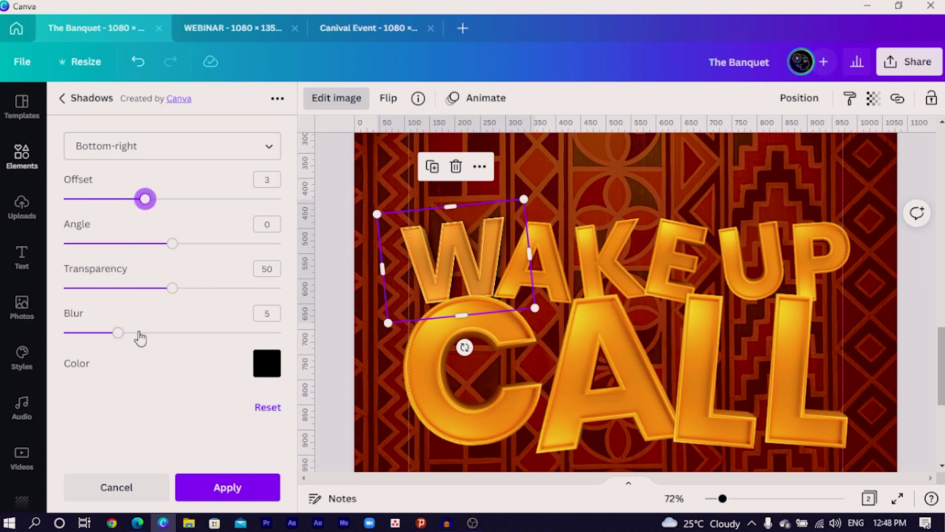
pyautogui.moveTo(119, 335); pyautogui.dragTo(151, 334)
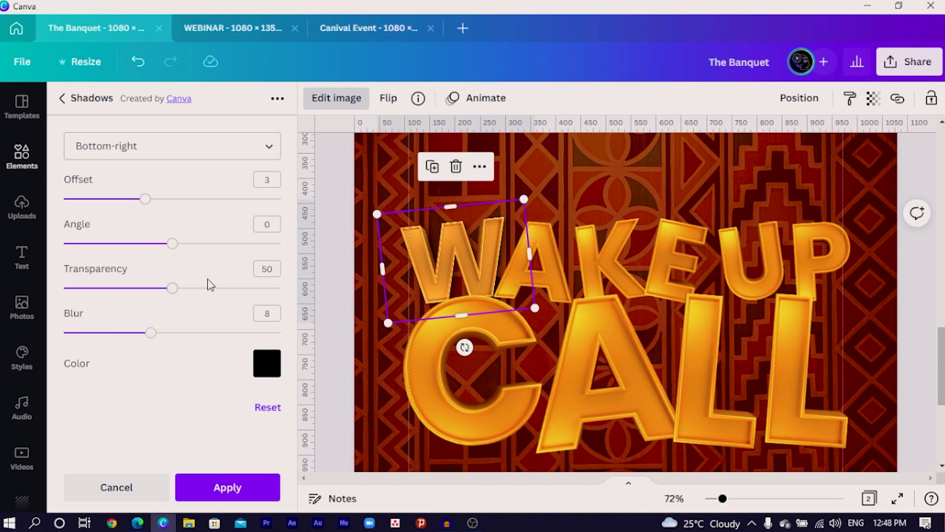
pyautogui.moveTo(172, 289); pyautogui.dragTo(245, 288)
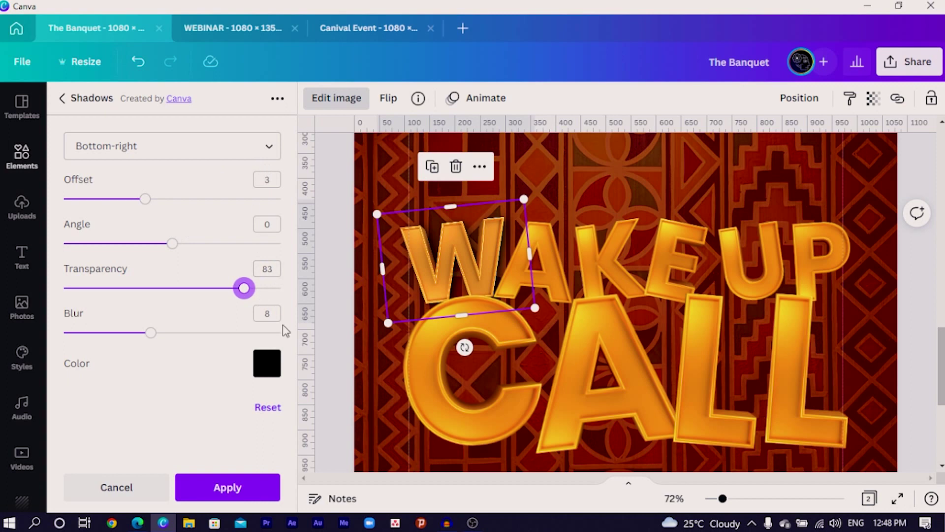
# - Apply the Drop shadow effect to the letters A, K and E of WAKE
pyautogui.click(556, 244)
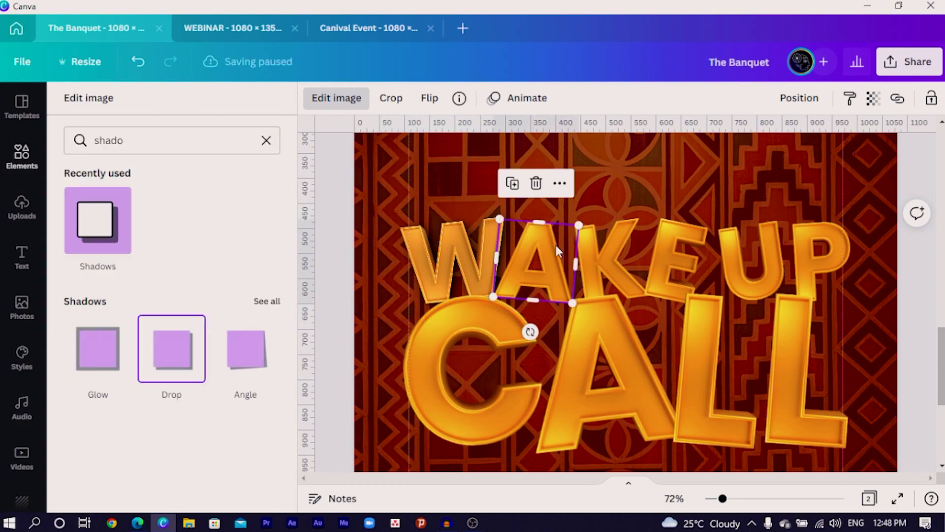
pyautogui.click(99, 227)
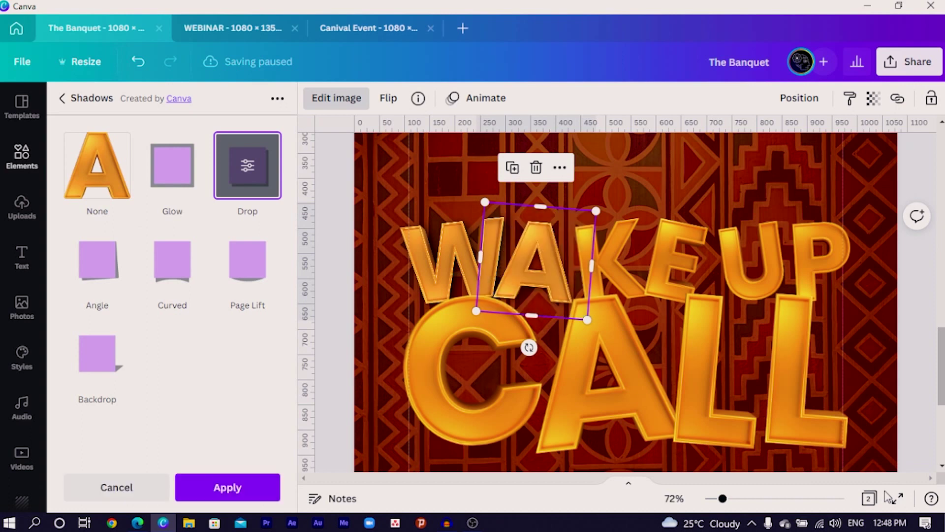
pyautogui.click(252, 172)
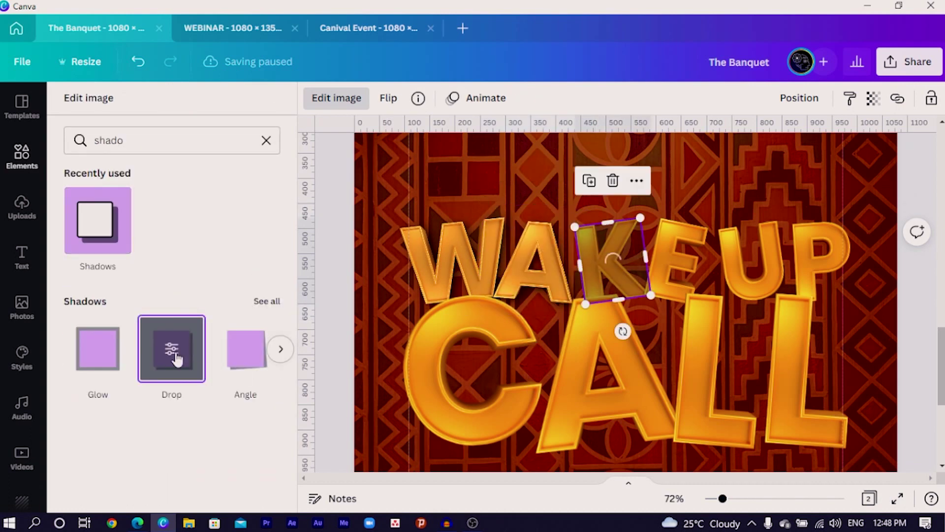
pyautogui.click(173, 351)
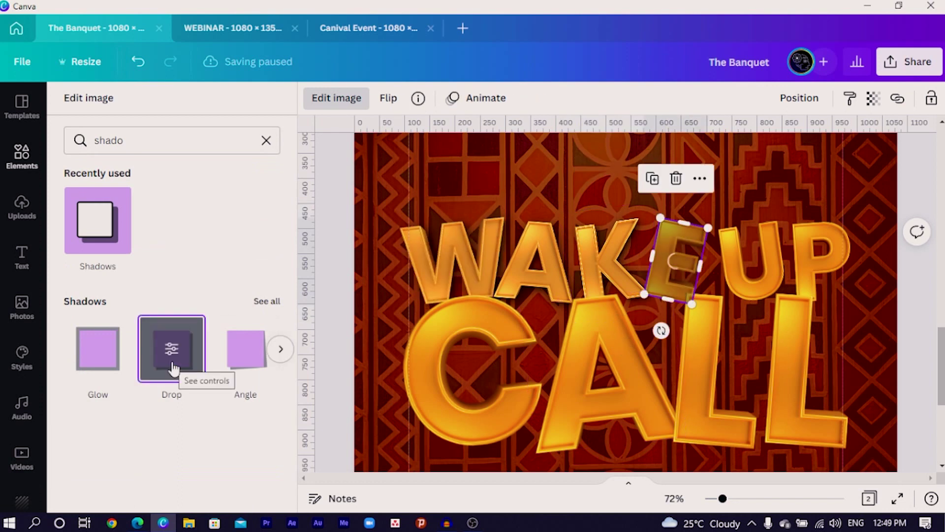
pyautogui.click(169, 338)
pyautogui.click(276, 178)
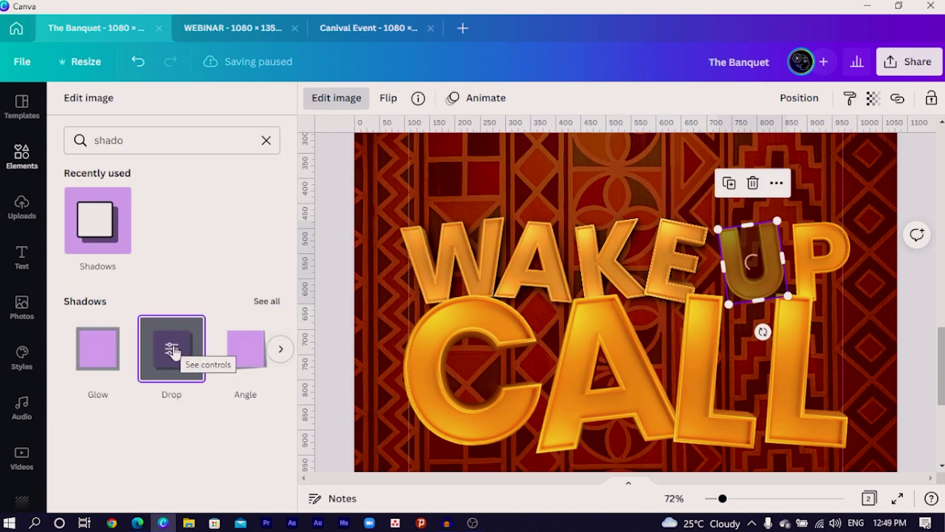
# - Apply the Drop shadow effect to the letters U and P
pyautogui.click(170, 344)
pyautogui.click(266, 179)
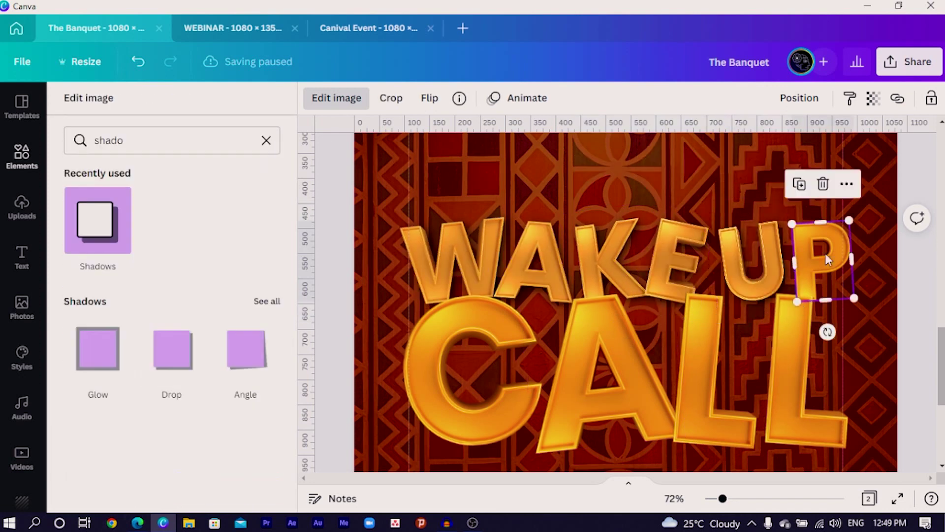
pyautogui.click(167, 361)
pyautogui.click(276, 268)
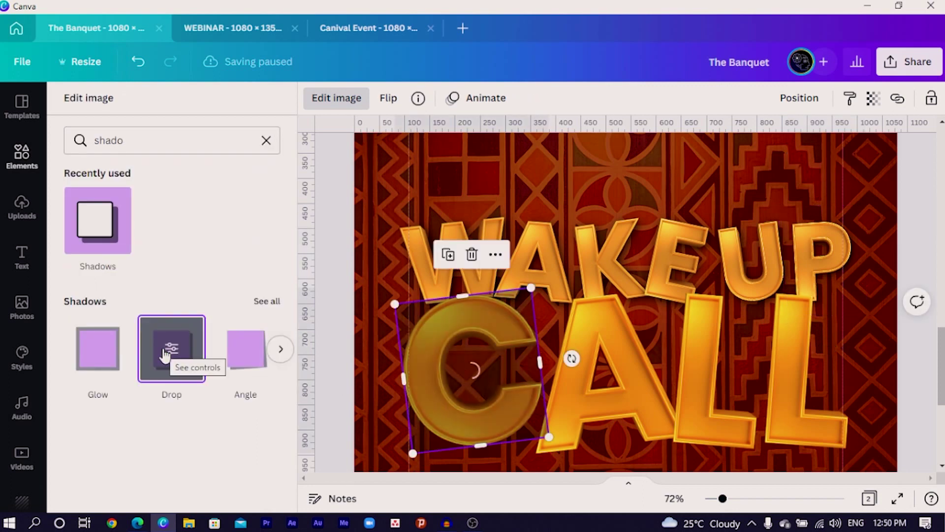
# - Apply the Drop shadow effect to all four letters of CALL, using offset 3 and transparency 83
pyautogui.click(168, 349)
pyautogui.click(270, 266)
pyautogui.write('83')
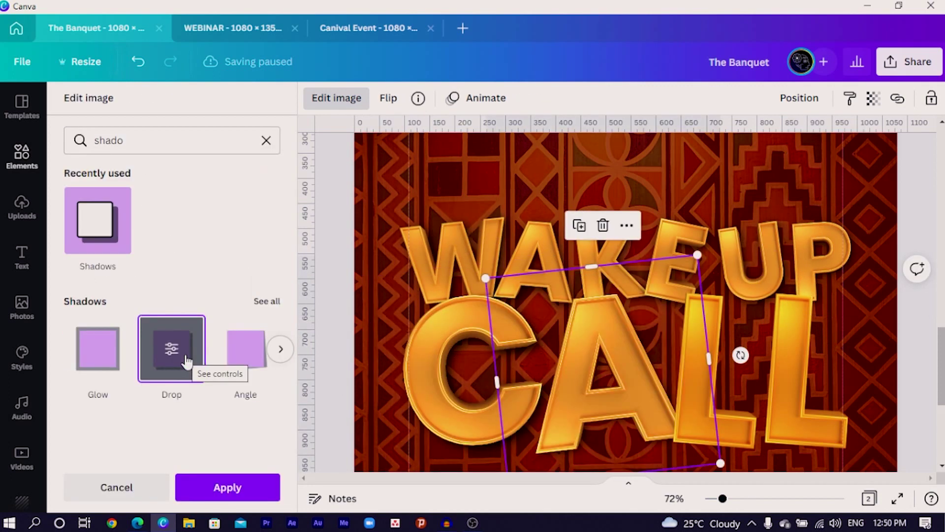
pyautogui.click(167, 345)
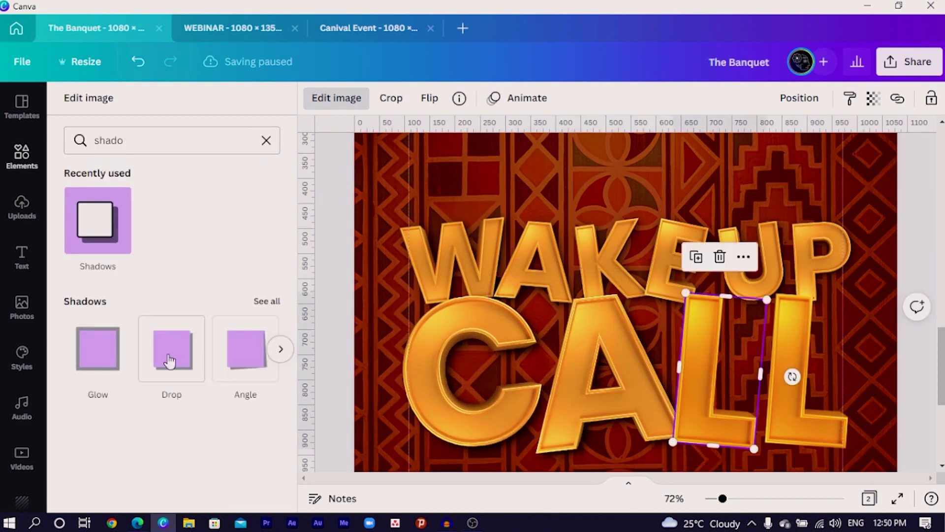
pyautogui.click(169, 361)
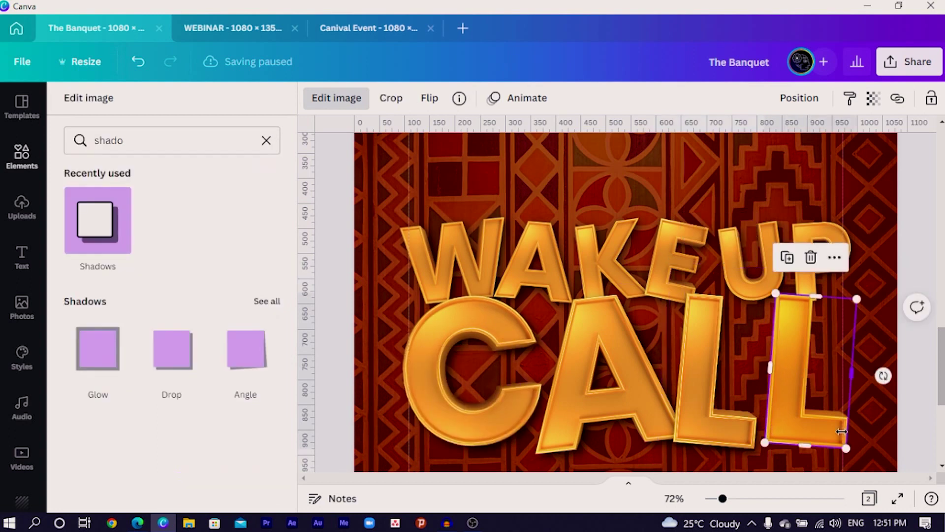
pyautogui.click(169, 345)
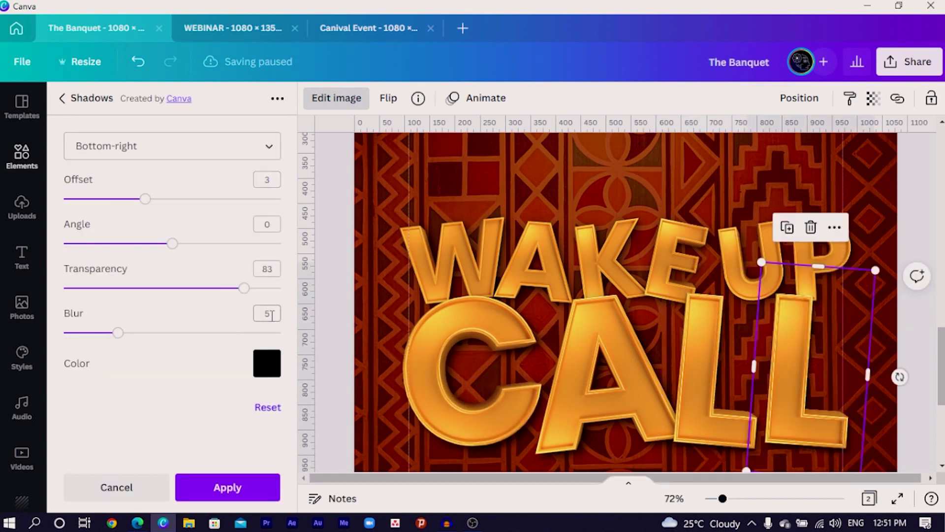
pyautogui.click(234, 489)
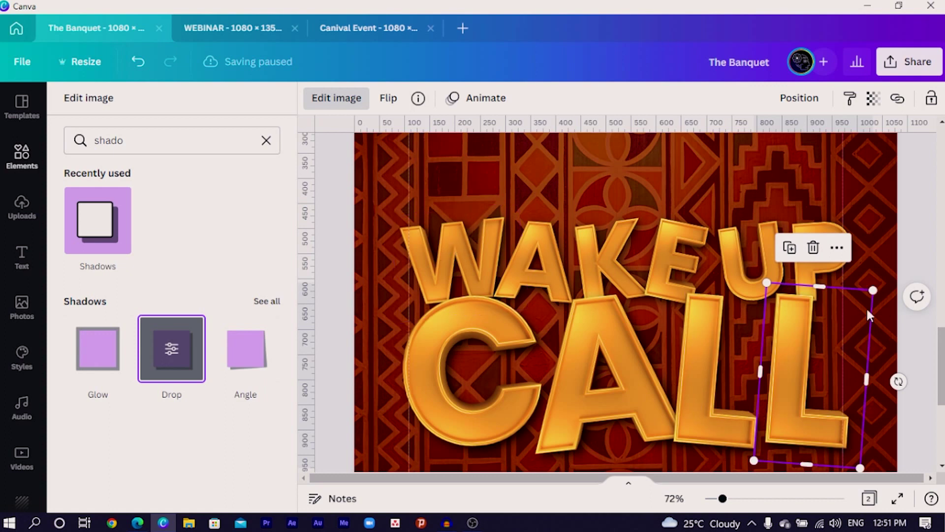
# - Adjust the letter W to brightness -6, contrast 14 and saturation 13
pyautogui.click(431, 281)
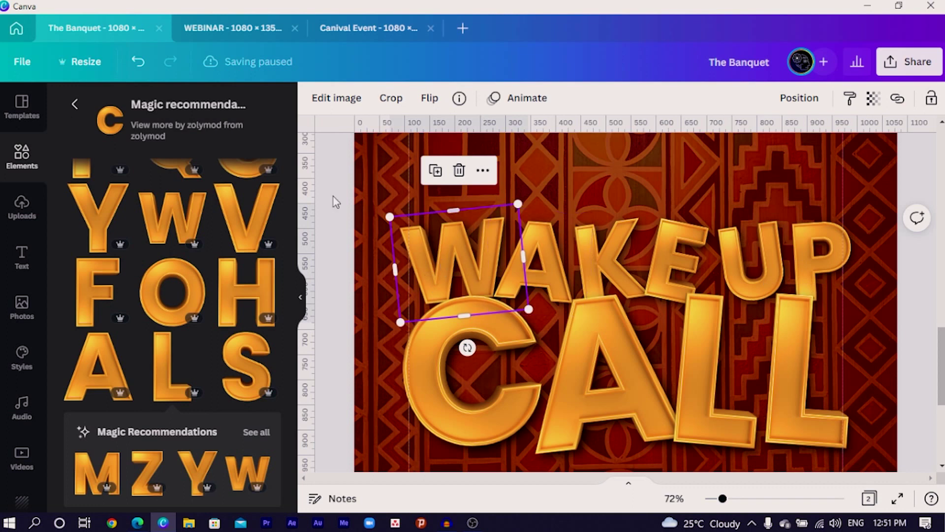
pyautogui.click(329, 101)
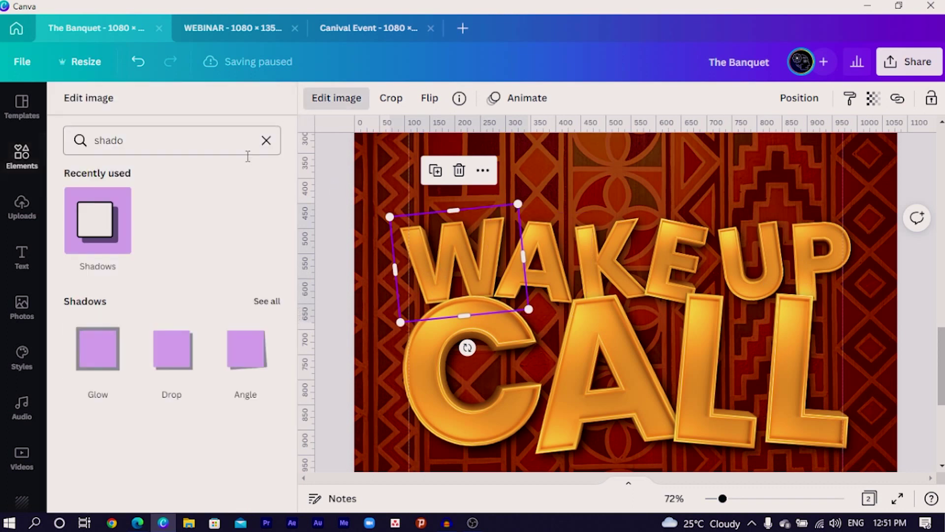
pyautogui.click(265, 141)
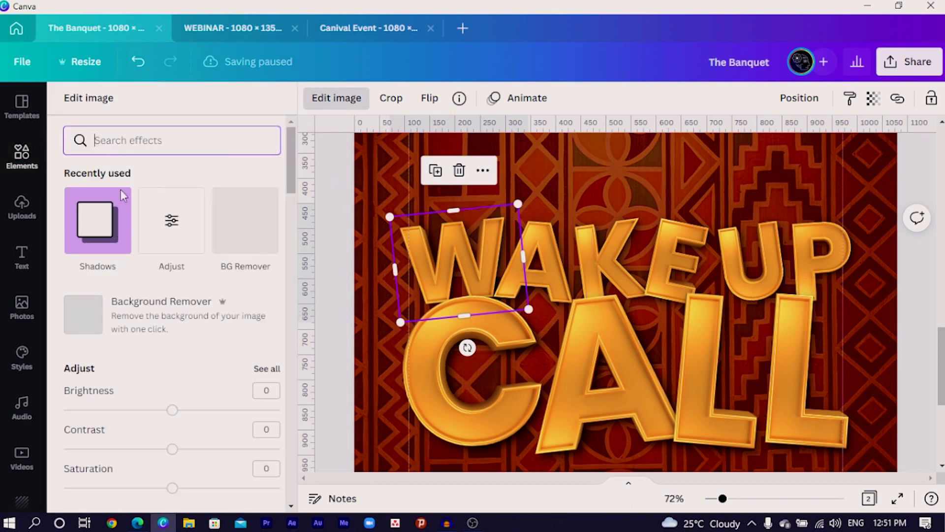
pyautogui.click(169, 231)
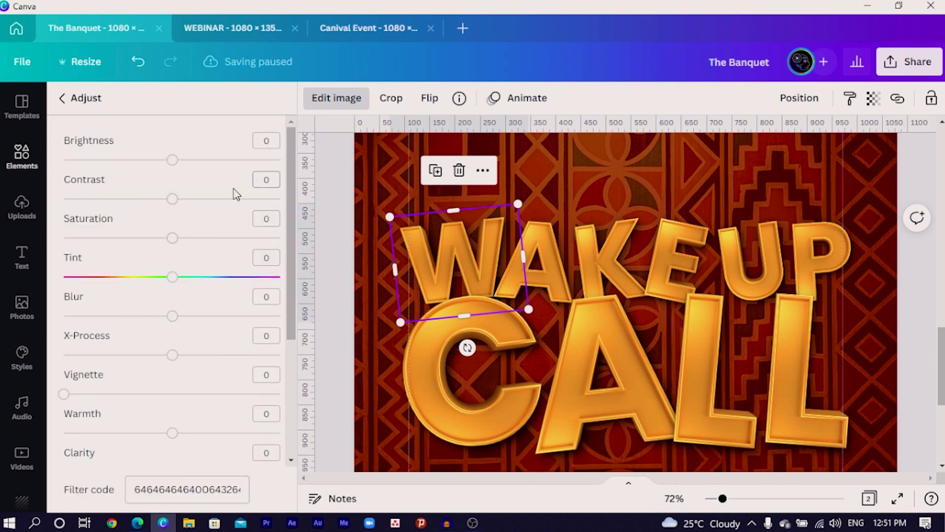
pyautogui.click(166, 160)
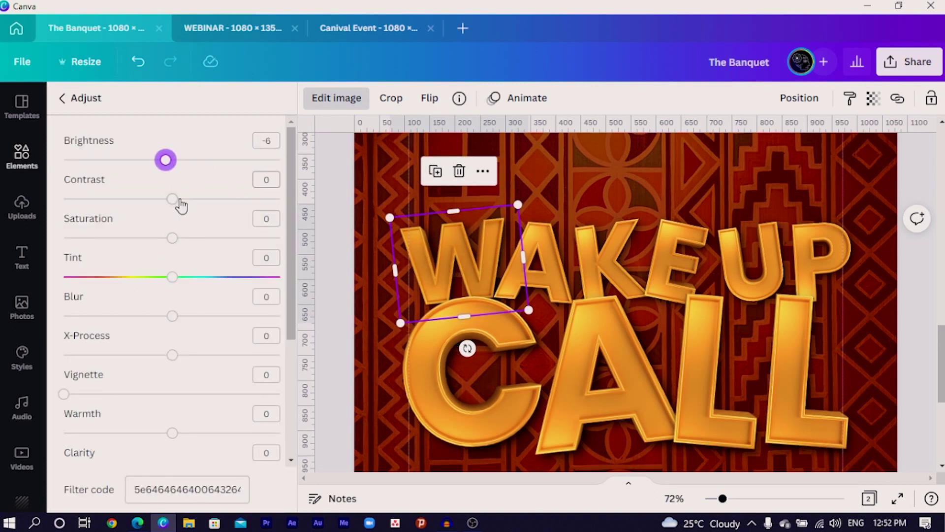
pyautogui.click(188, 199)
pyautogui.click(186, 238)
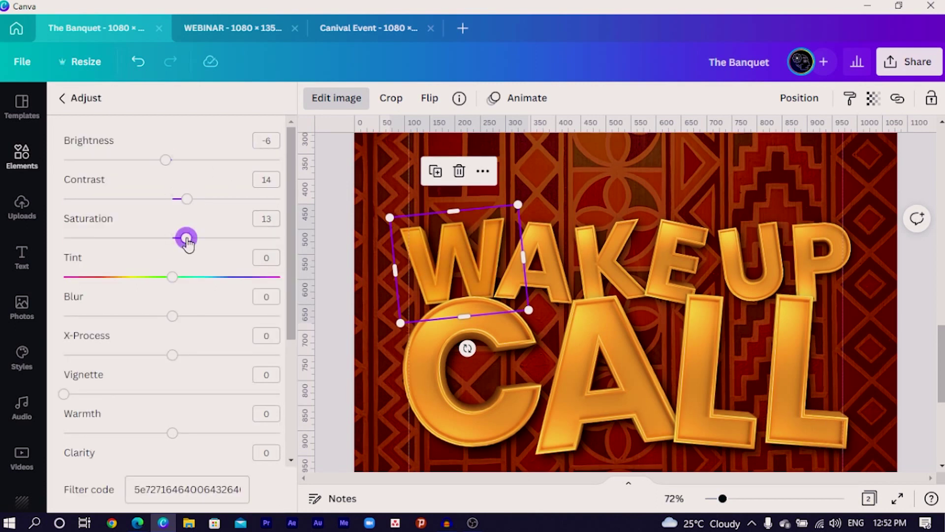
# - Copy the W's filter code and apply it to the letters A and K of WAKE
pyautogui.click(199, 495)
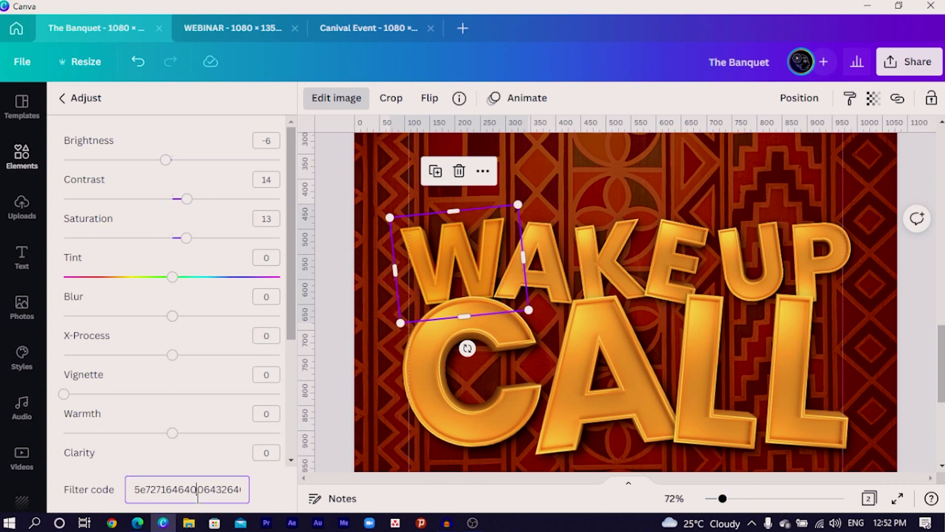
pyautogui.click(535, 267)
pyautogui.click(156, 488)
pyautogui.hotkey('ctrl', 'a')
pyautogui.hotkey('ctrl', 'v')
pyautogui.click(606, 279)
pyautogui.click(171, 485)
pyautogui.hotkey('ctrl', 'a')
pyautogui.hotkey('ctrl', 'v')
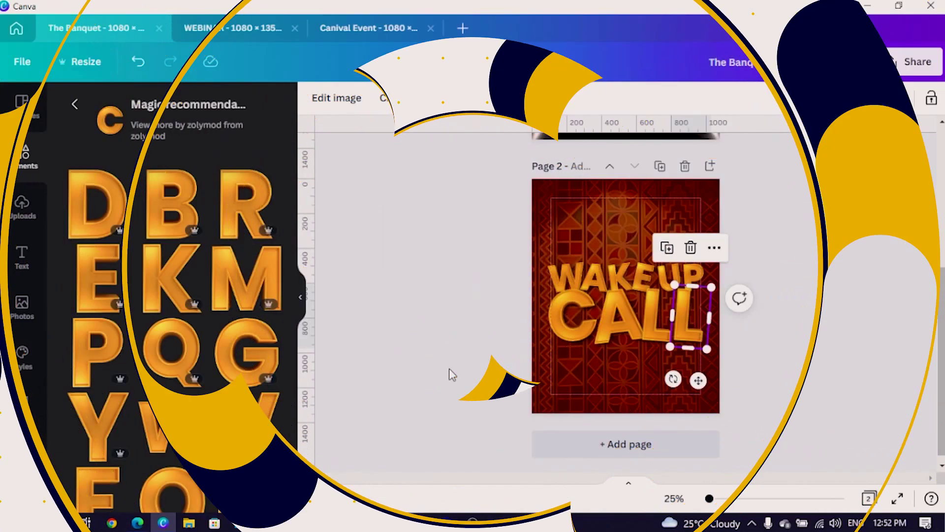
# - Search the elements for "arrow" and add the teal looping arrow to page 2
pyautogui.scroll(5, 449, 367)
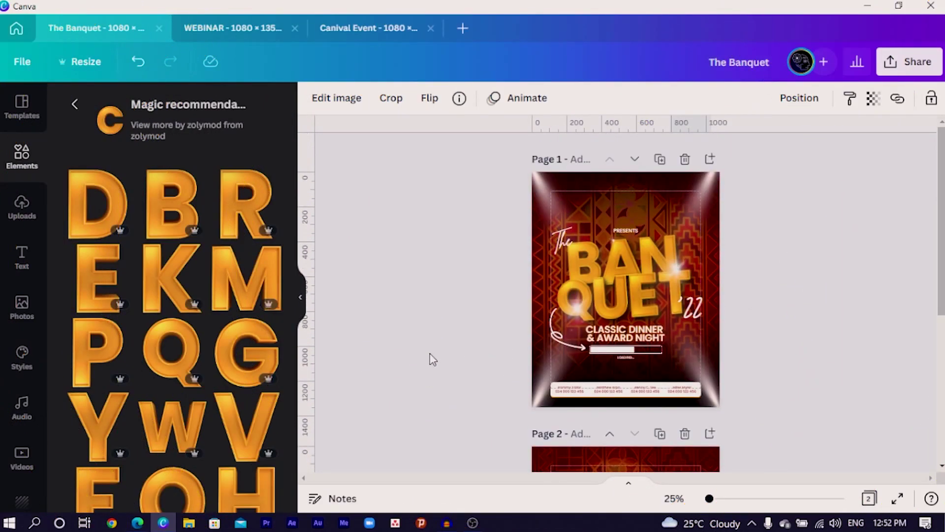
pyautogui.scroll(-4, 429, 354)
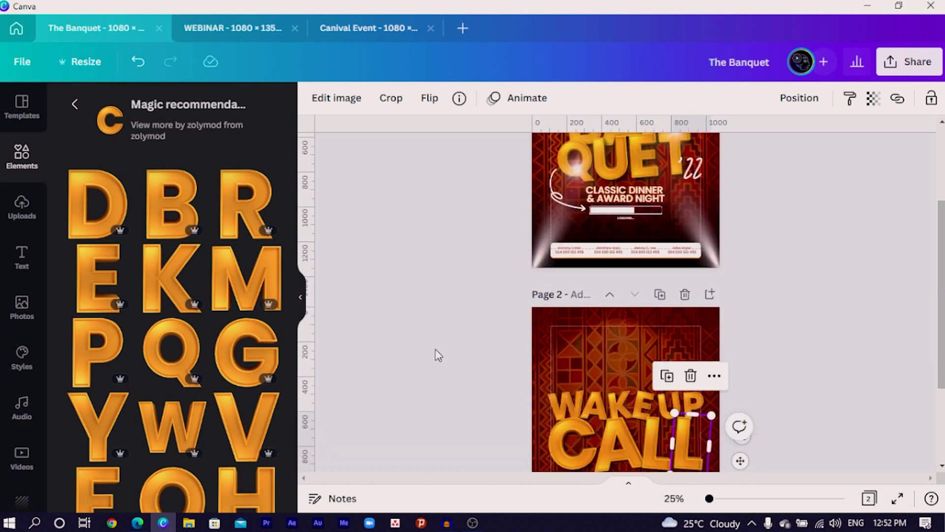
pyautogui.scroll(-3, 586, 366)
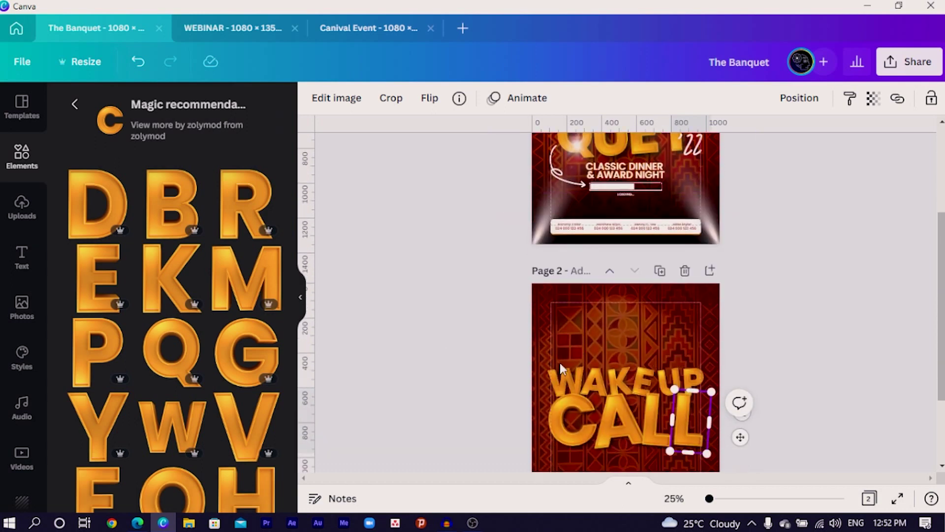
pyautogui.click(25, 163)
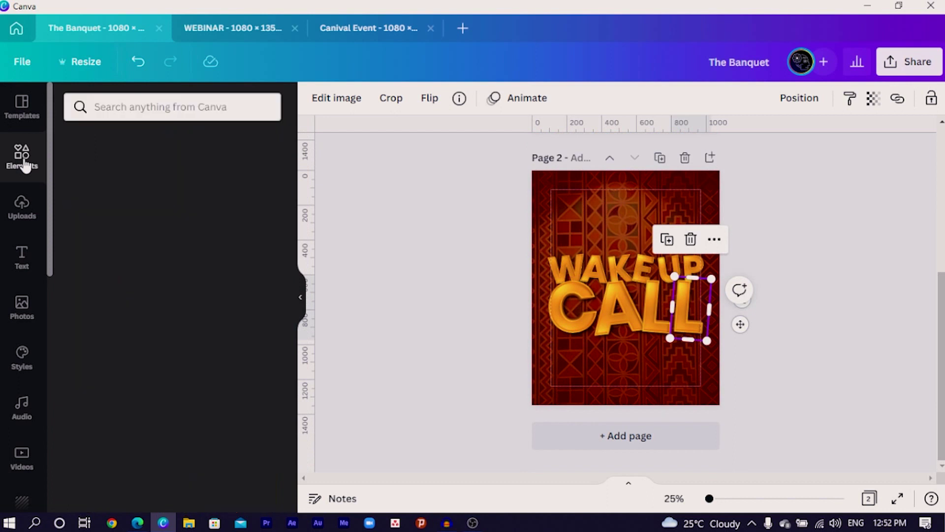
pyautogui.click(155, 99)
pyautogui.write('arrow')
pyautogui.press('Return')
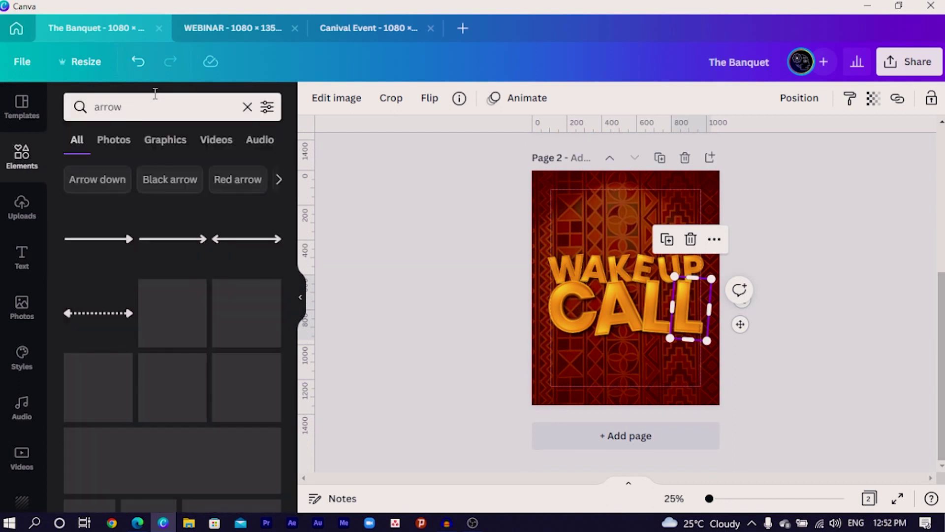
pyautogui.scroll(-6, 118, 345)
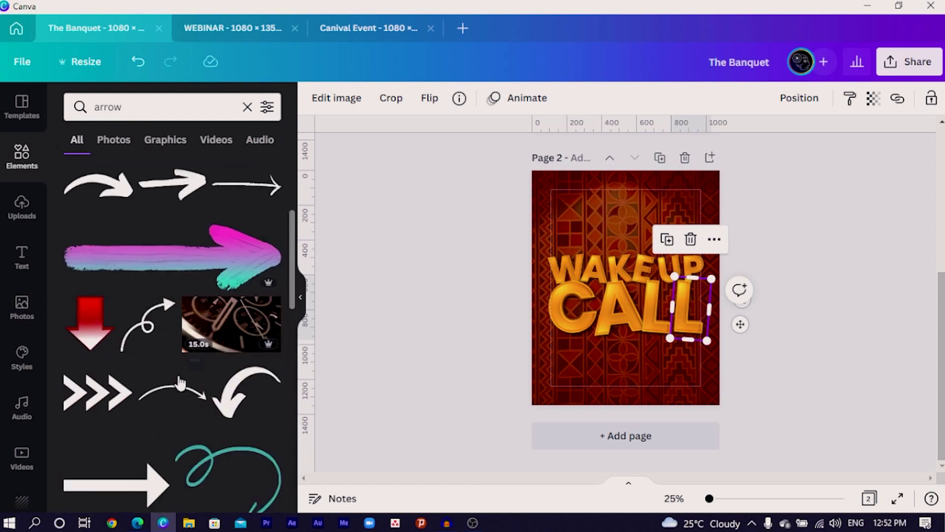
pyautogui.click(187, 359)
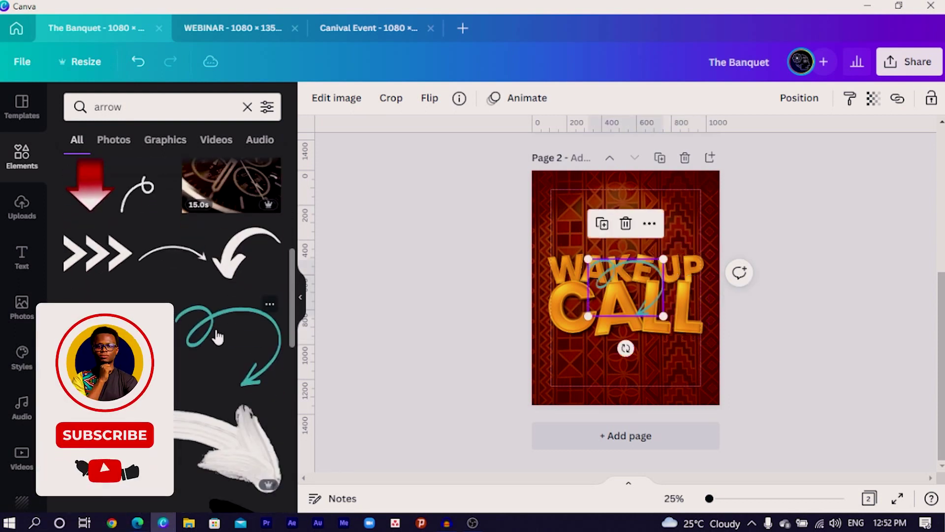
# - Flip the teal arrow horizontally, rotate it so its head points right, and place it at the lower part of the C
pyautogui.click(464, 98)
pyautogui.click(476, 135)
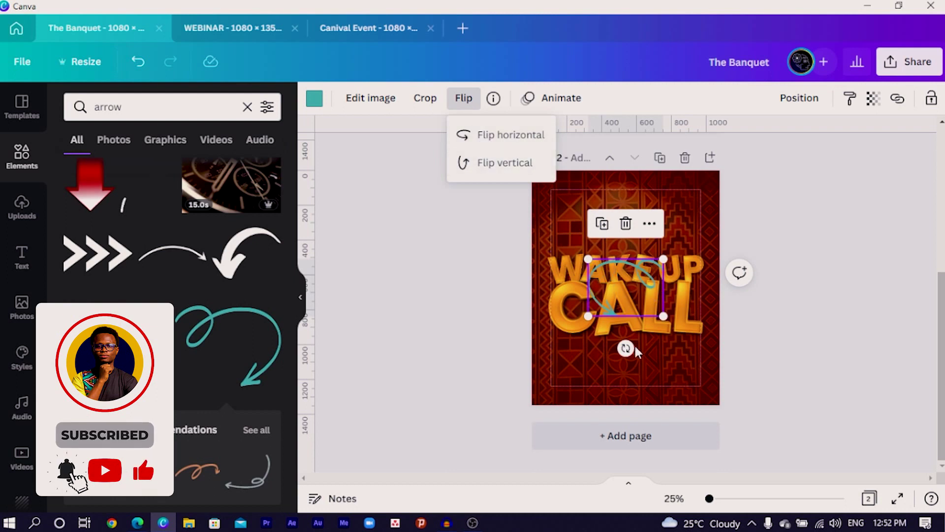
pyautogui.press('Escape')
pyautogui.moveTo(625, 348); pyautogui.dragTo(682, 306)
pyautogui.moveTo(606, 327); pyautogui.dragTo(563, 360)
pyautogui.scroll(5, 562, 359)
pyautogui.scroll(-3, 562, 359)
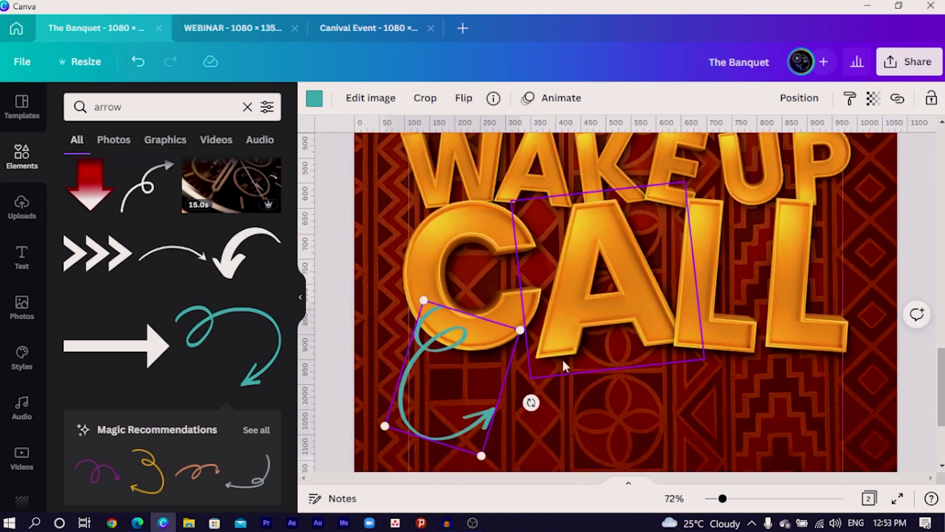
# - Send the looping arrow behind the letter C and recolour it white
pyautogui.hotkey('ctrl', '[')
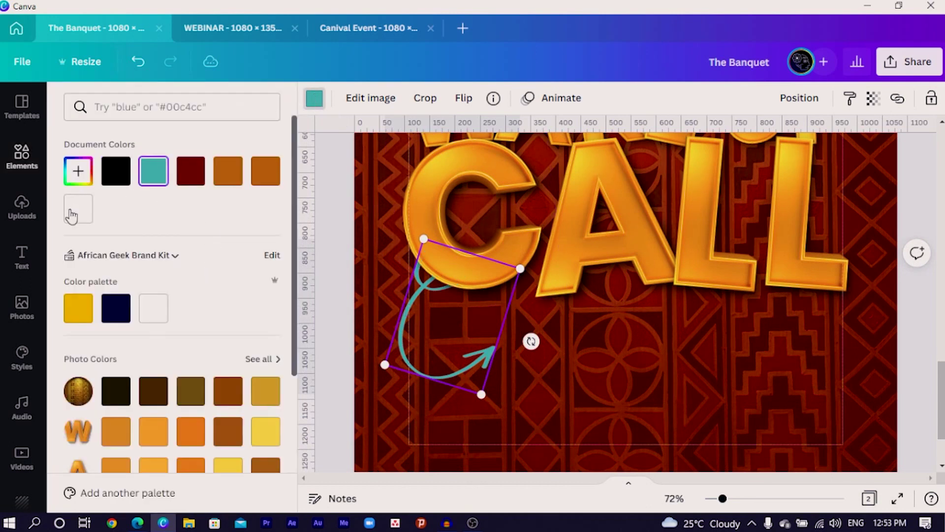
pyautogui.click(74, 210)
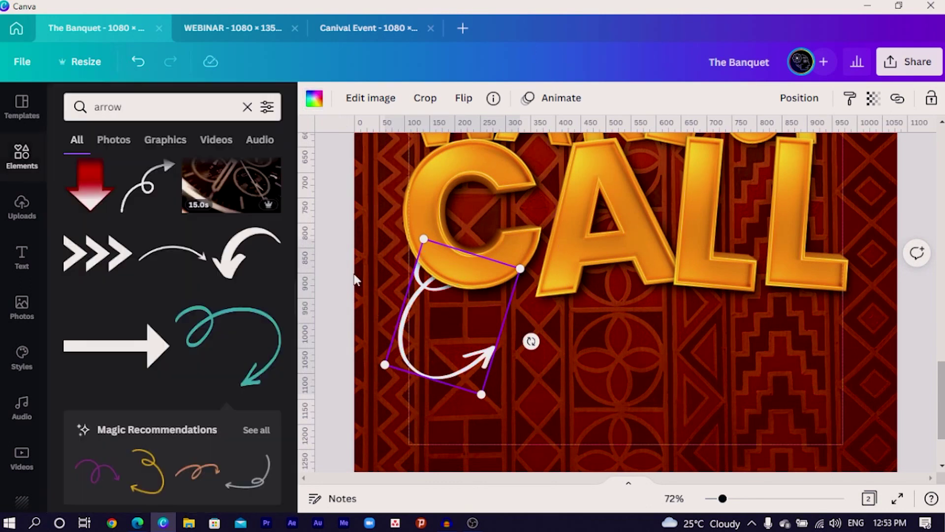
pyautogui.press('Escape')
# - Add a text box beside the arrow's tip and enlarge its text to size 30.2
pyautogui.press('t')
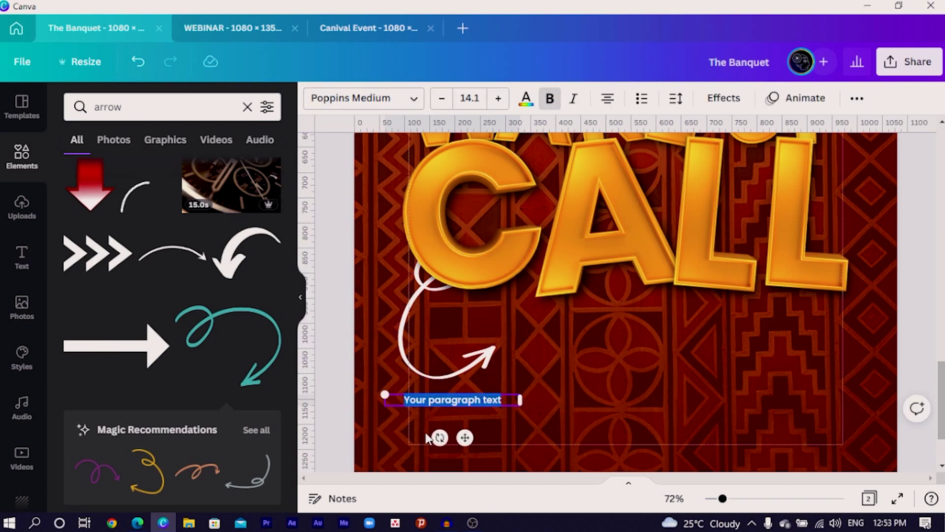
pyautogui.moveTo(464, 436); pyautogui.dragTo(572, 382)
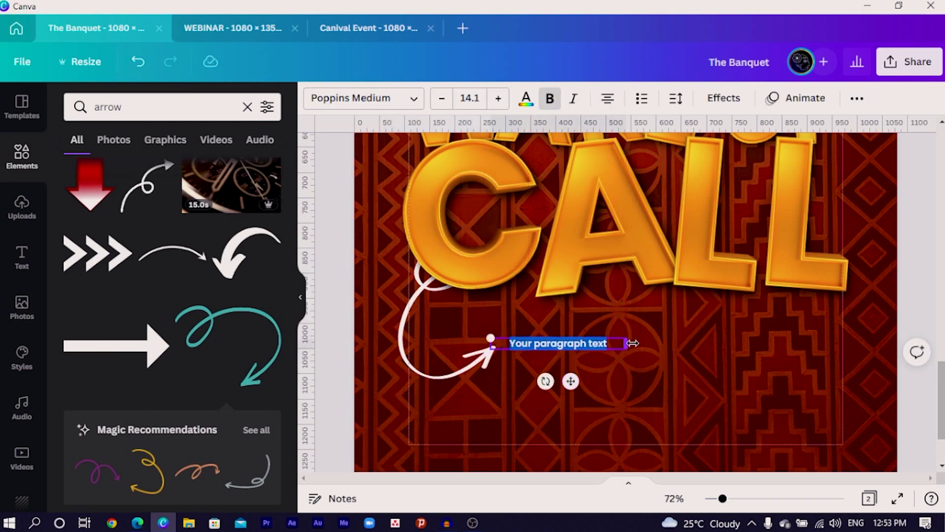
pyautogui.moveTo(631, 337); pyautogui.dragTo(779, 336)
pyautogui.click(768, 338)
# - Replace the placeholder text beside the arrow's tip with "Your Number One Morning Drive Show"
pyautogui.hotkey('ctrl', 'a')
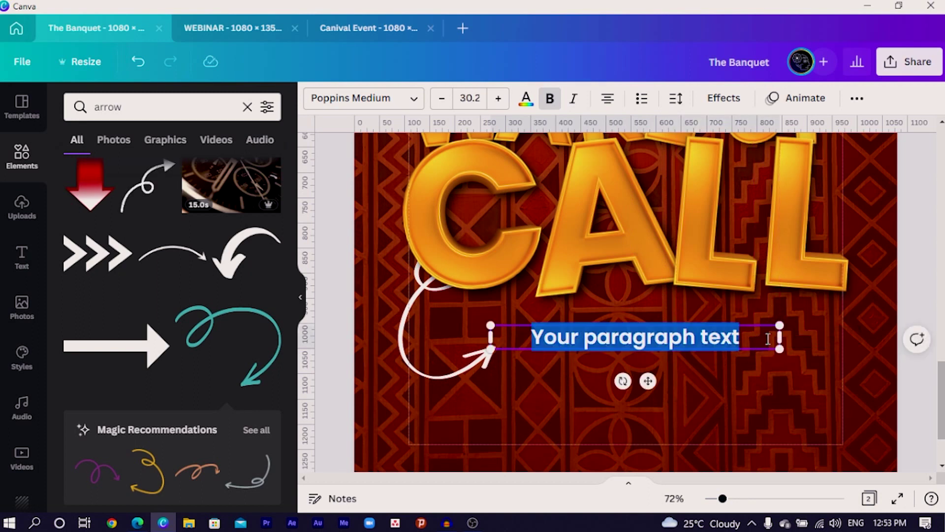
pyautogui.write('yout')
pyautogui.hotkey('ctrl', 'a')
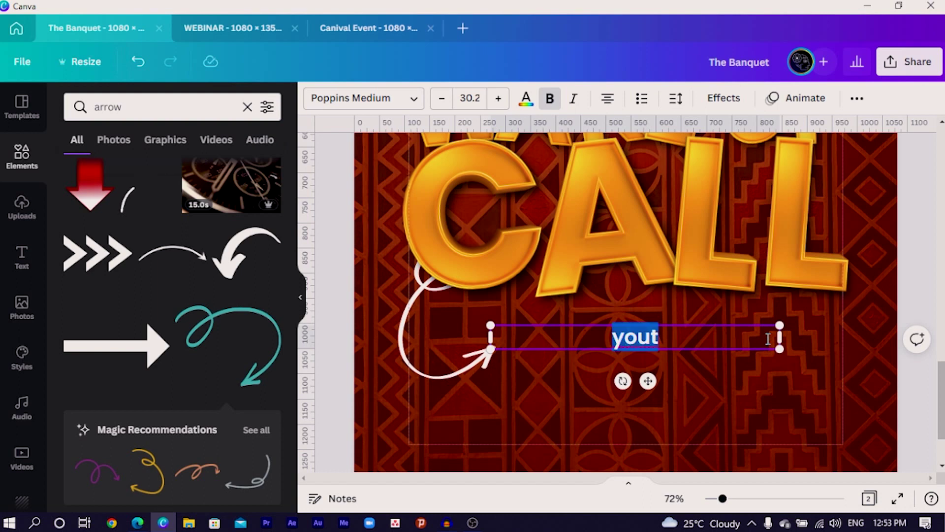
pyautogui.write('Your Number One Morning Drive Show')
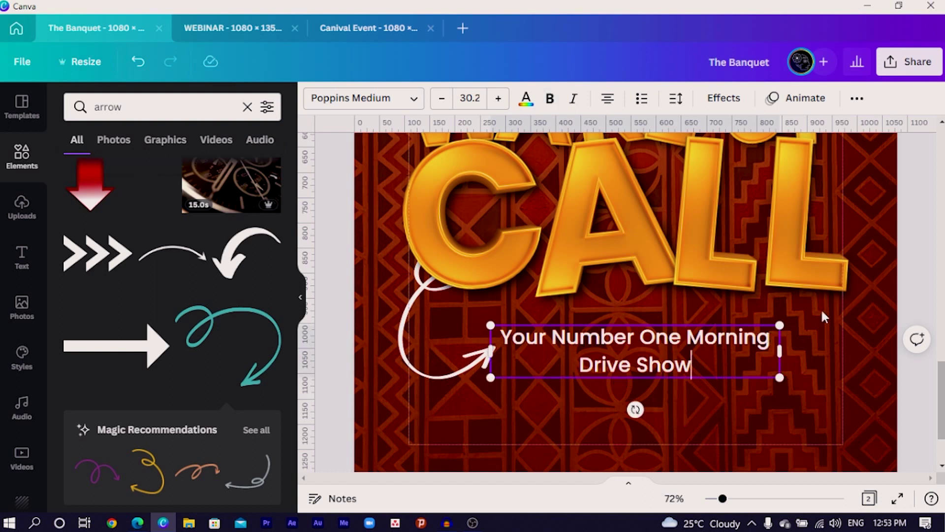
# - Tighten the subtitle's line spacing, enlarge its text to size 42.2 and fit it on two lines beside the arrow's tip
pyautogui.hotkey('ctrl', 'a')
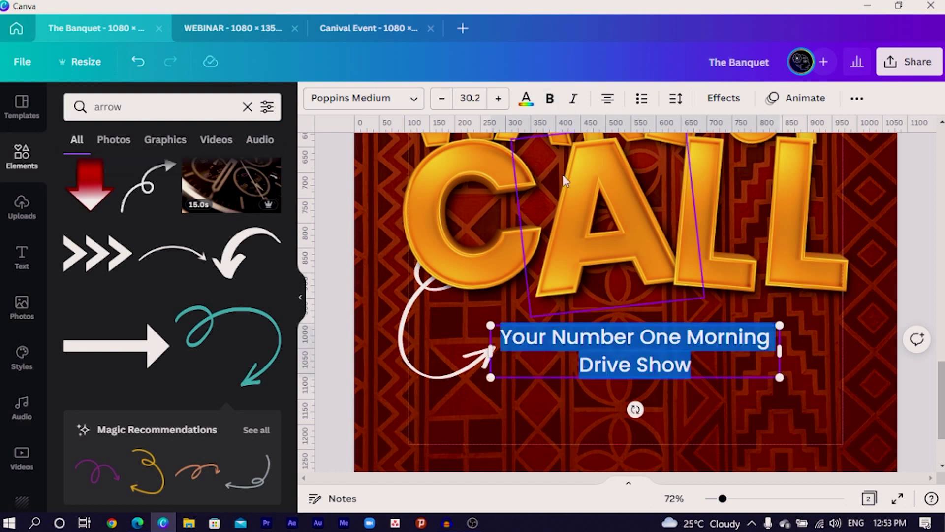
pyautogui.click(676, 99)
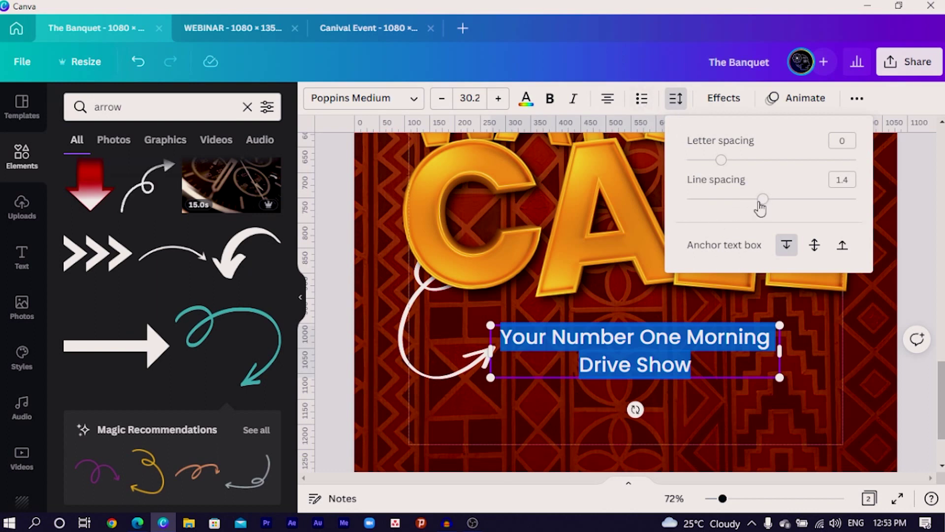
pyautogui.moveTo(760, 203); pyautogui.dragTo(734, 205)
pyautogui.moveTo(784, 349); pyautogui.dragTo(795, 308)
pyautogui.click(770, 386)
pyautogui.click(683, 365)
pyautogui.click(566, 417)
pyautogui.moveTo(575, 360); pyautogui.dragTo(579, 369)
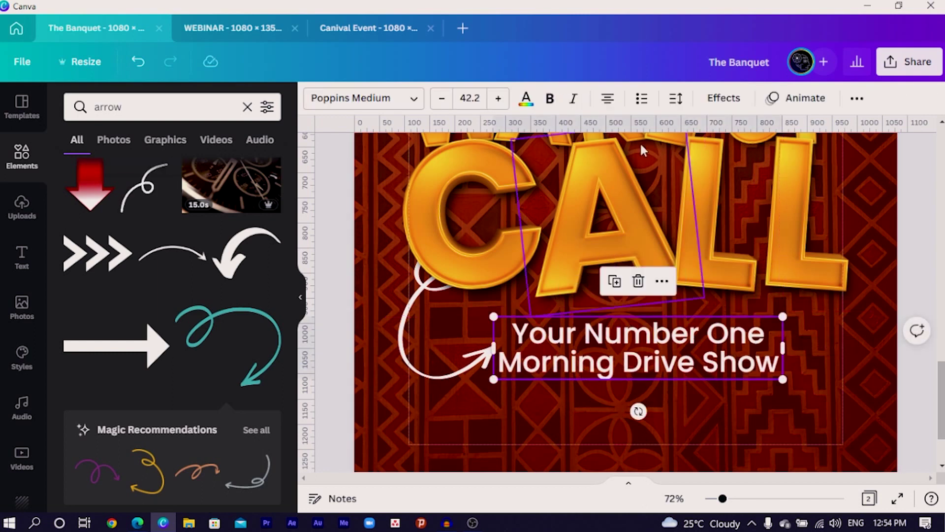
# - Reduce the subtitle's line spacing to 0.81
pyautogui.click(678, 102)
pyautogui.moveTo(732, 202); pyautogui.dragTo(715, 205)
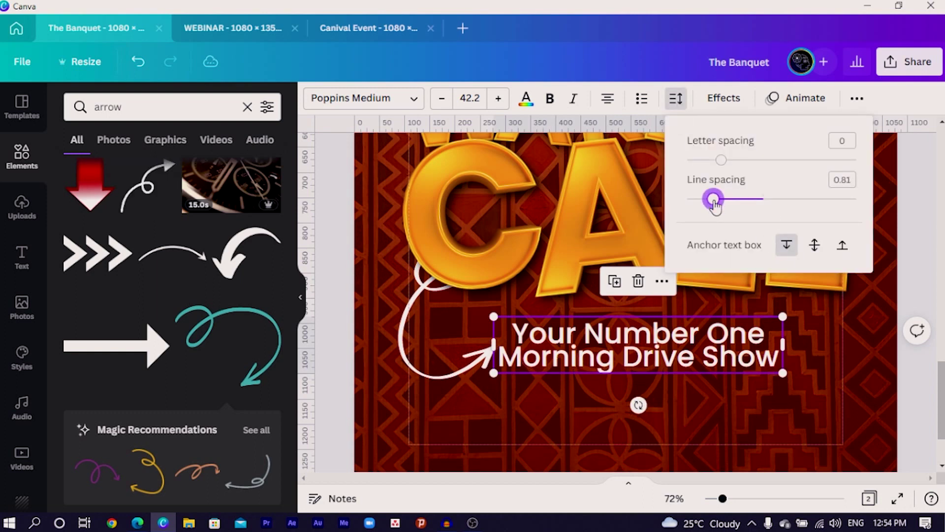
pyautogui.doubleClick(443, 403)
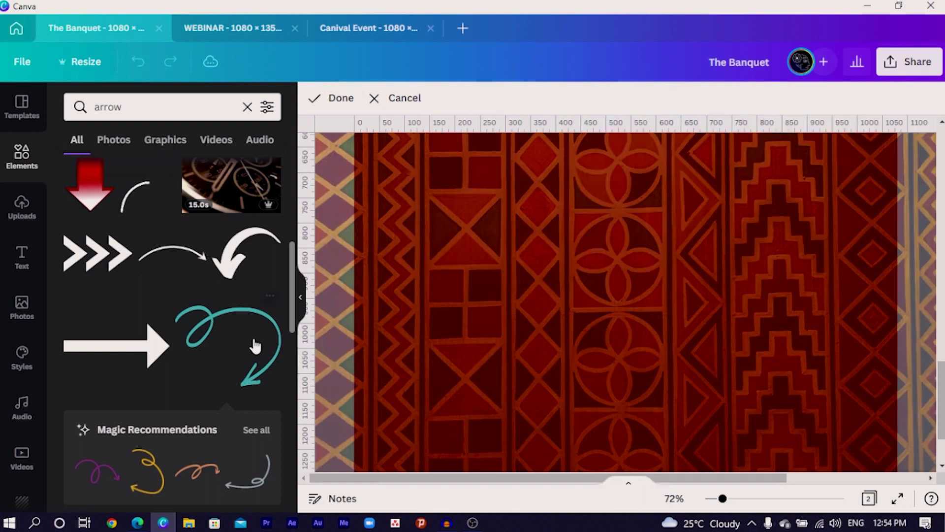
pyautogui.click(314, 98)
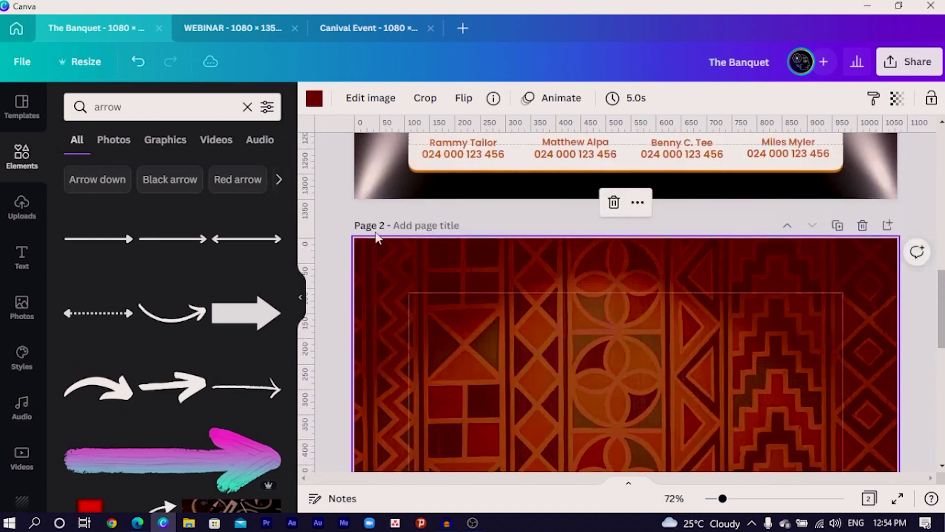
# - Duplicate the "Your Number One Morning Drive Show" subtitle on page 2 and place the copy directly below the original
pyautogui.scroll(5, 364, 241)
pyautogui.scroll(-10, 481, 320)
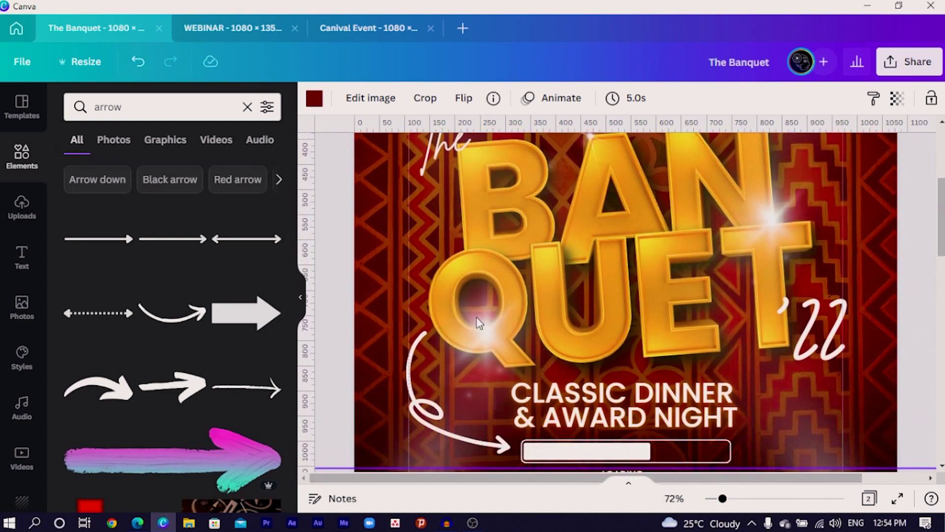
pyautogui.scroll(-10, 640, 289)
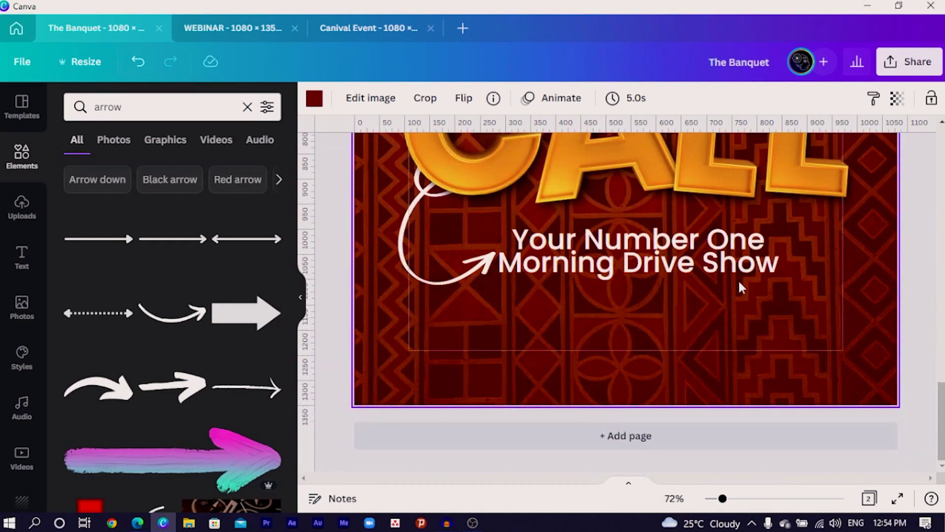
pyautogui.click(640, 264)
pyautogui.moveTo(640, 265); pyautogui.dragTo(640, 336)
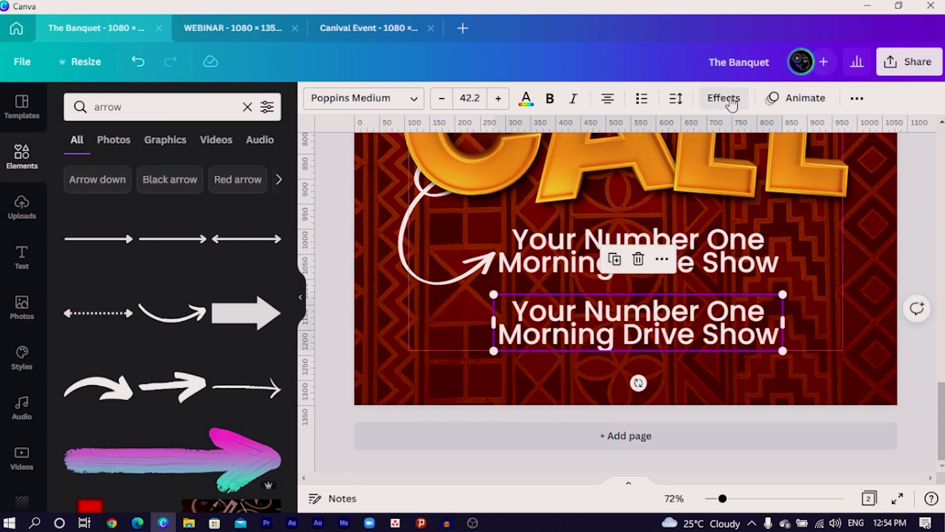
# - Apply the Neon effect to the subtitle copy and colour it with the brown-orange document colour
pyautogui.click(731, 99)
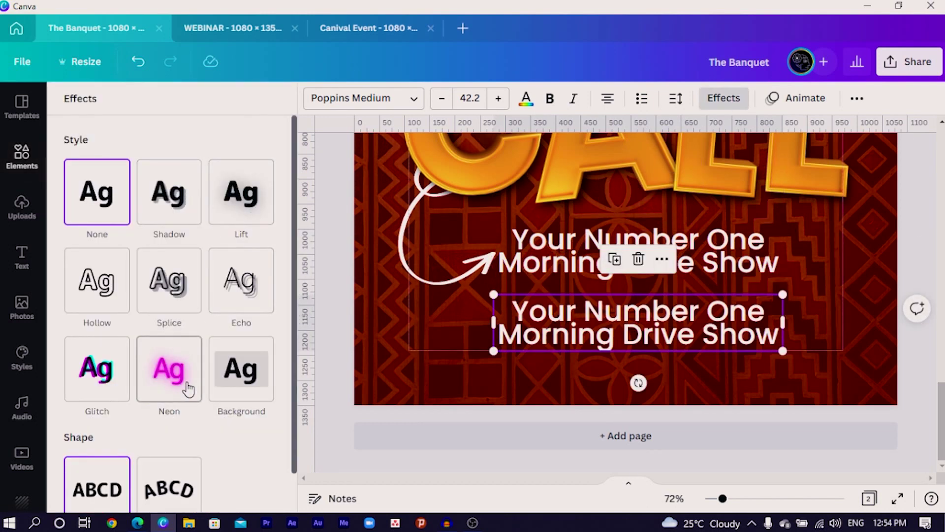
pyautogui.click(169, 379)
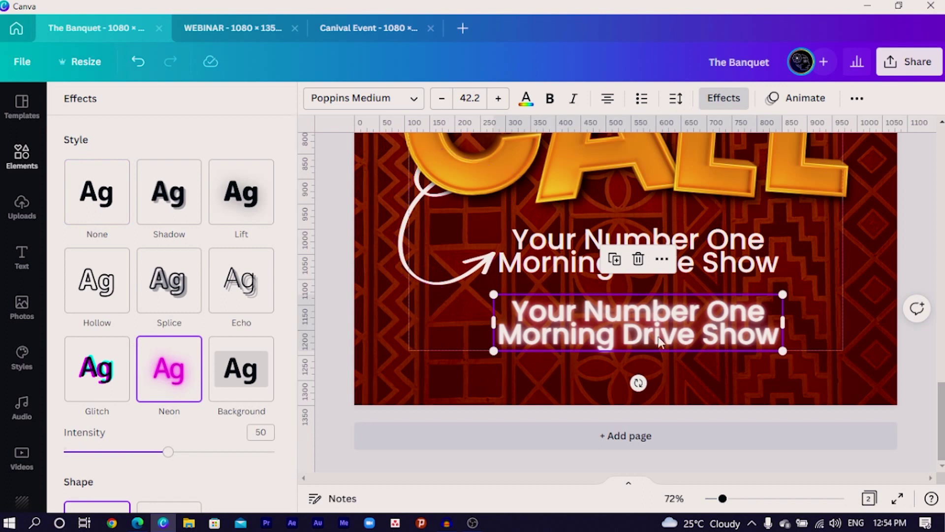
pyautogui.click(526, 98)
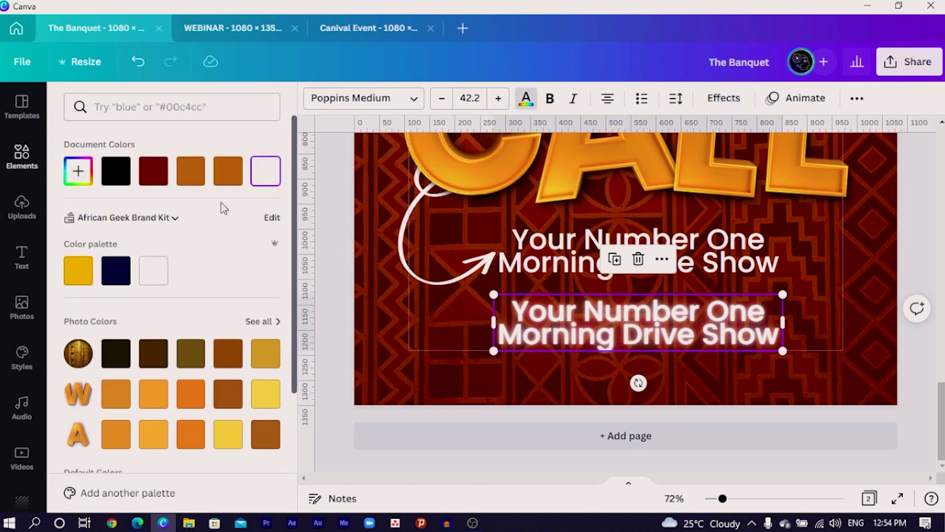
pyautogui.click(228, 184)
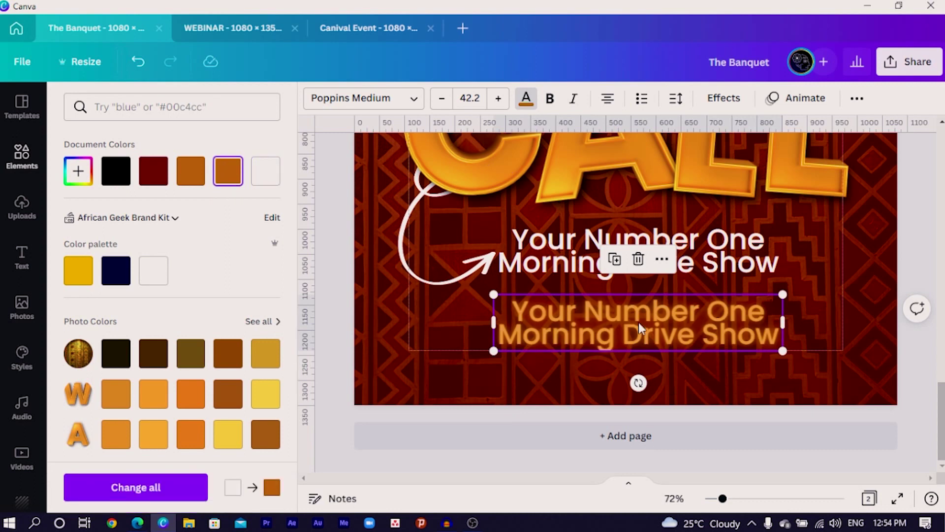
# - Move the orange neon copy exactly over the white subtitle so the two texts overlap as a glow
pyautogui.moveTo(640, 323); pyautogui.dragTo(639, 253)
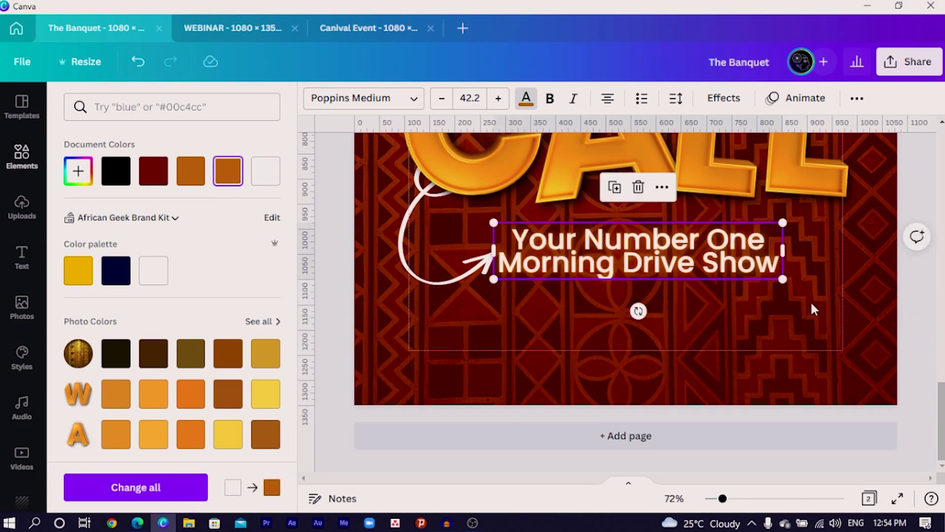
pyautogui.press('Escape')
pyautogui.doubleClick(729, 313)
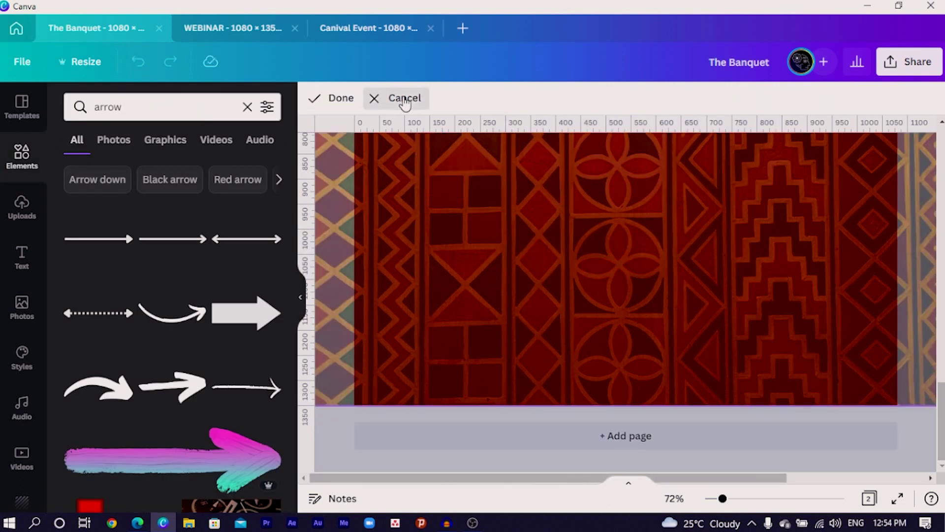
pyautogui.click(405, 100)
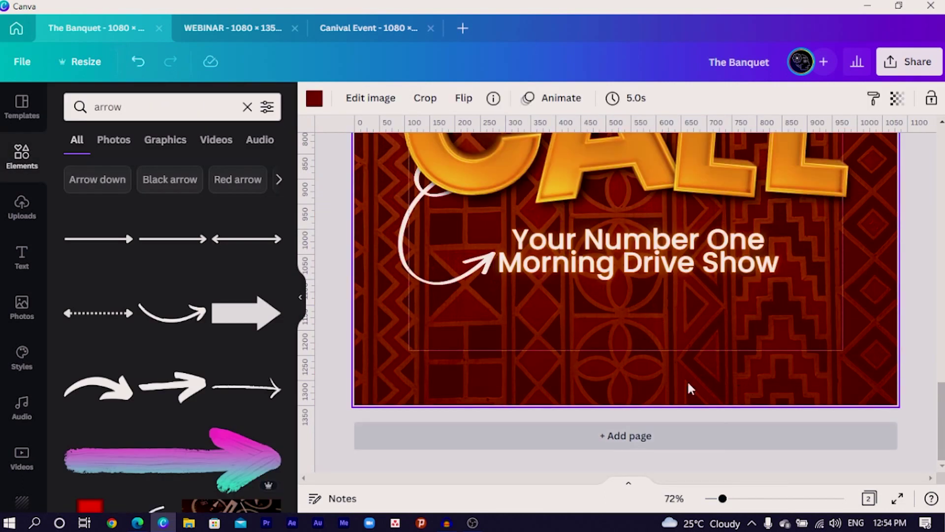
# - Shift the glowing subtitle slightly up, closer to the word CALL
pyautogui.click(528, 265)
pyautogui.moveTo(527, 266); pyautogui.dragTo(521, 267)
pyautogui.click(629, 297)
# - Add a rounded square from the lines and shapes, place it under the subtitle and open its text size options
pyautogui.scroll(5, 476, 343)
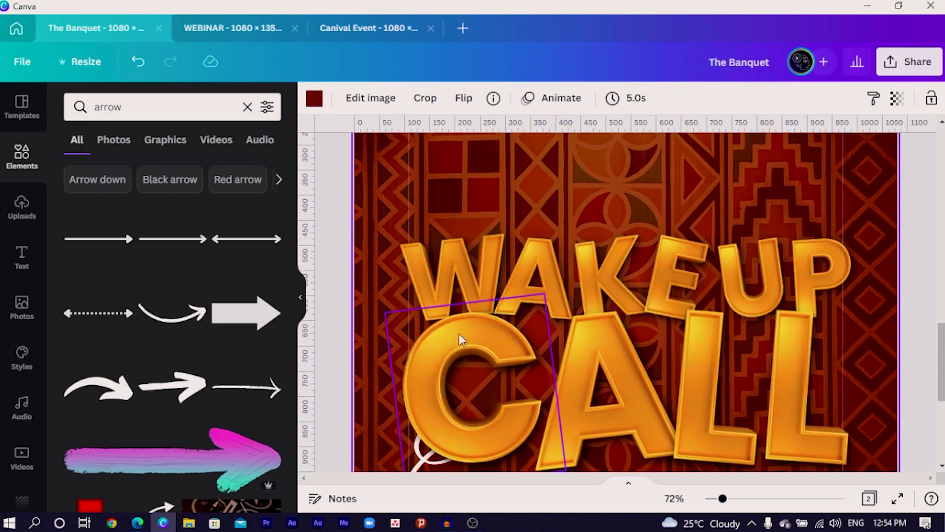
pyautogui.scroll(10, 477, 344)
pyautogui.scroll(-5, 503, 281)
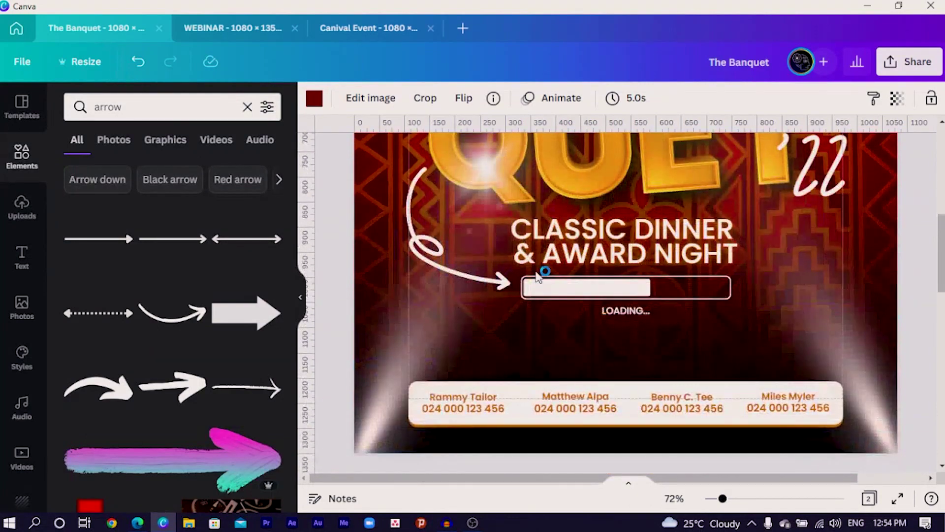
pyautogui.scroll(-10, 503, 280)
pyautogui.scroll(-2, 364, 219)
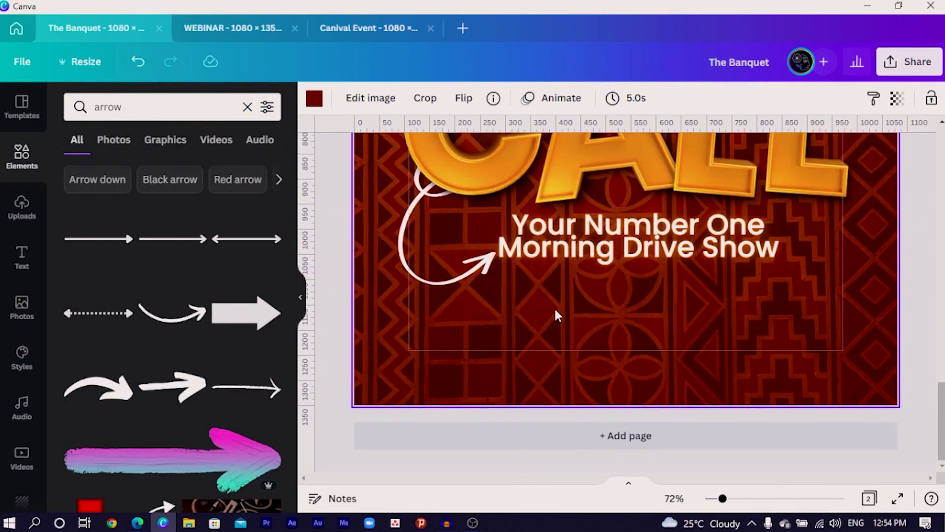
pyautogui.click(27, 168)
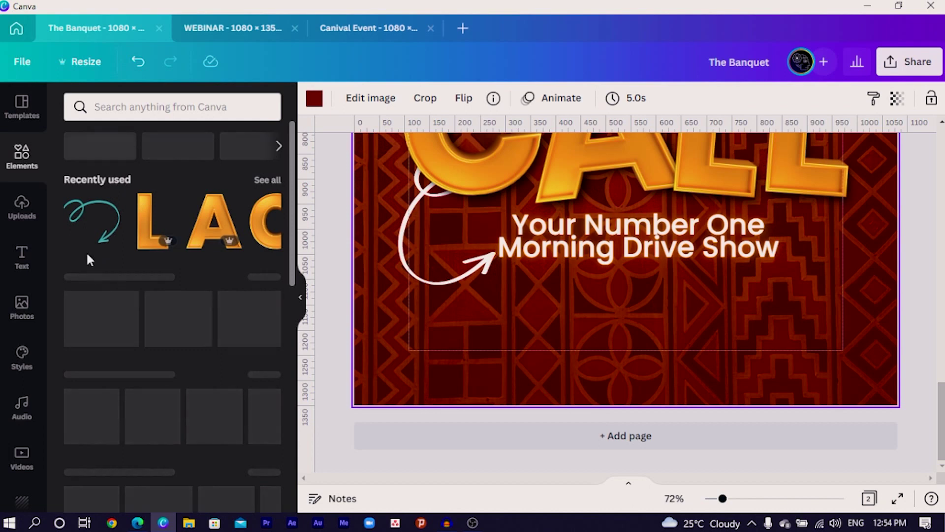
pyautogui.click(127, 242)
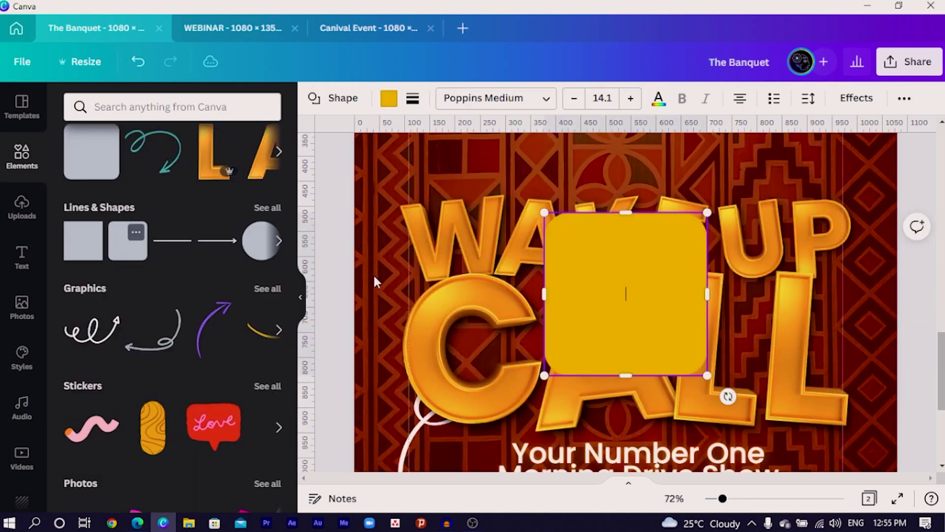
pyautogui.scroll(-3, 644, 279)
pyautogui.moveTo(599, 223); pyautogui.dragTo(615, 334)
pyautogui.click(602, 98)
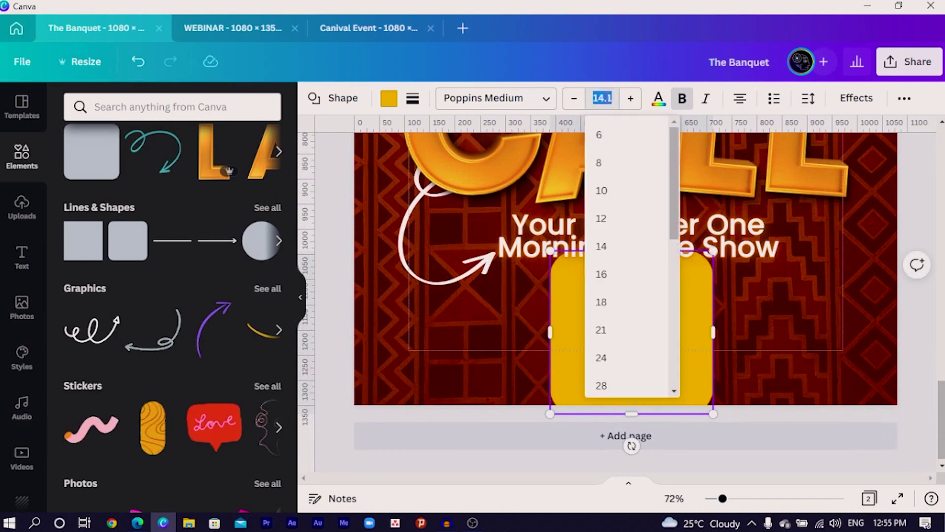
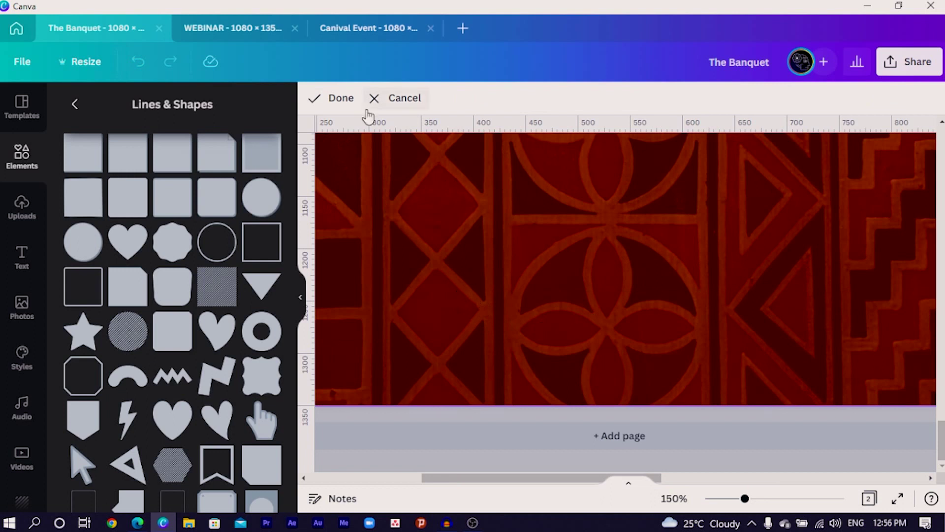
# - Stretch the yellow outline frame's right side to about 740 on the ruler and lengthen the bar inside to about 515
pyautogui.click(735, 337)
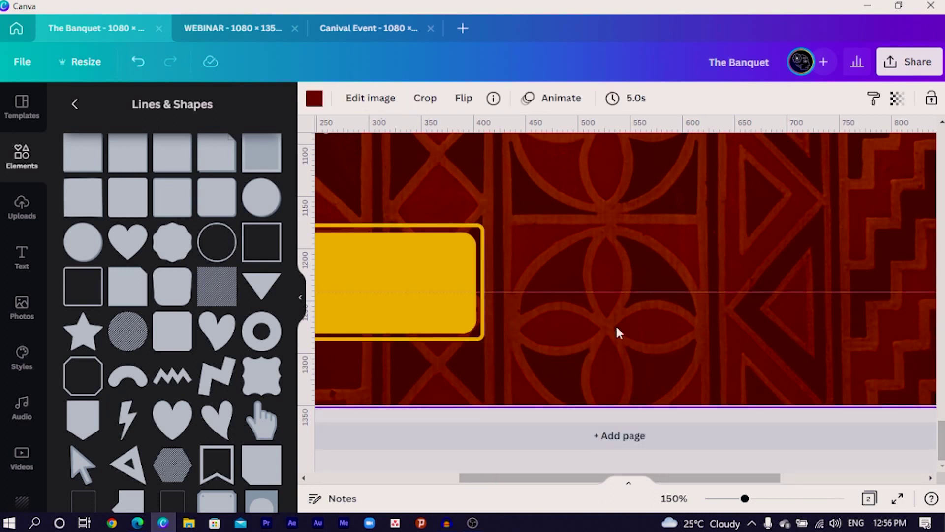
pyautogui.click(485, 288)
pyautogui.moveTo(484, 281); pyautogui.dragTo(829, 281)
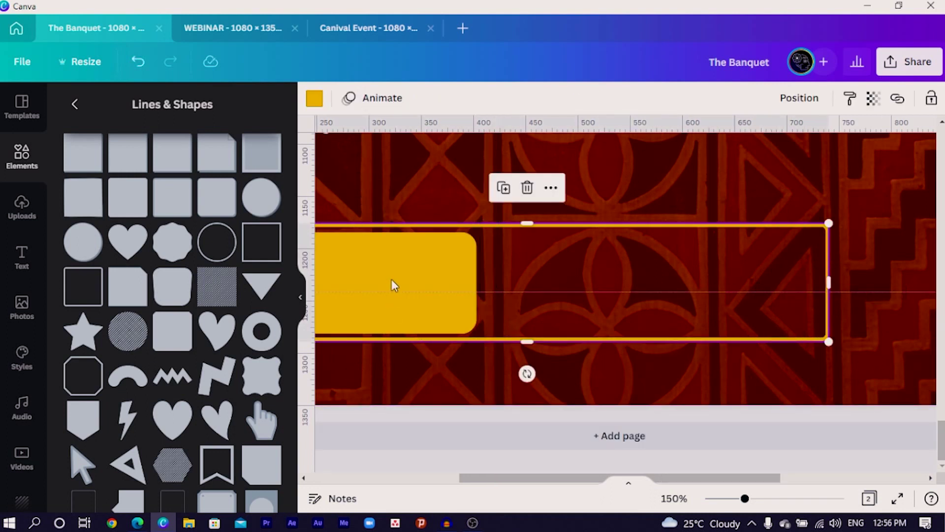
pyautogui.click(458, 288)
pyautogui.moveTo(476, 282); pyautogui.dragTo(607, 303)
# - Select the outline frame with its yellow bar, scale both down together and place them just under the subtitle
pyautogui.hotkey('ctrl', '-')
pyautogui.hotkey('ctrl', '-')
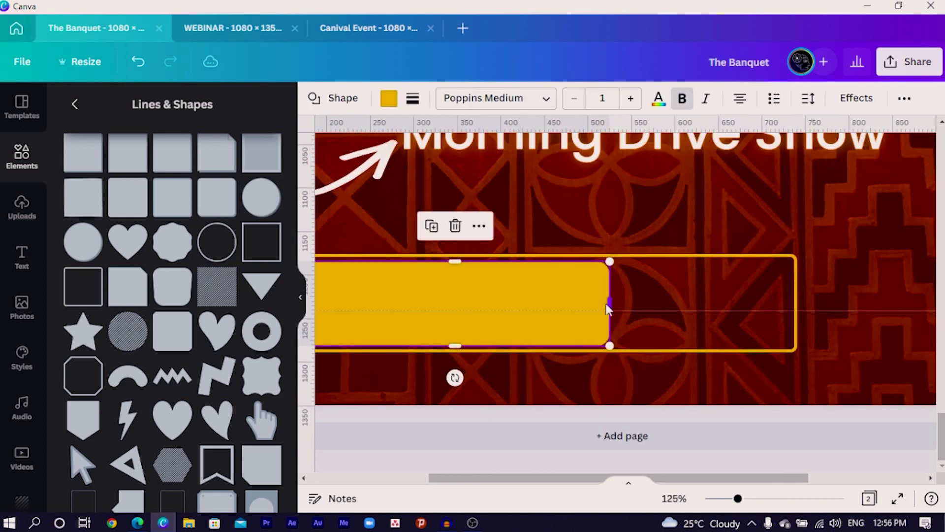
pyautogui.moveTo(832, 308); pyautogui.dragTo(543, 327)
pyautogui.moveTo(597, 303); pyautogui.dragTo(527, 249)
pyautogui.click(652, 329)
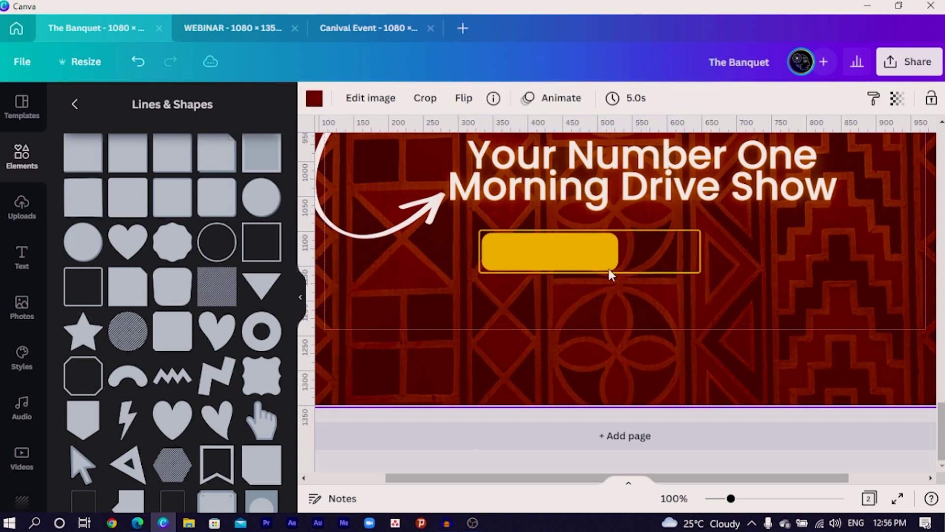
# - Widen the outline frame to about 500 px and shift the frame and bar together slightly to the left
pyautogui.click(653, 269)
pyautogui.moveTo(703, 250); pyautogui.dragTo(827, 251)
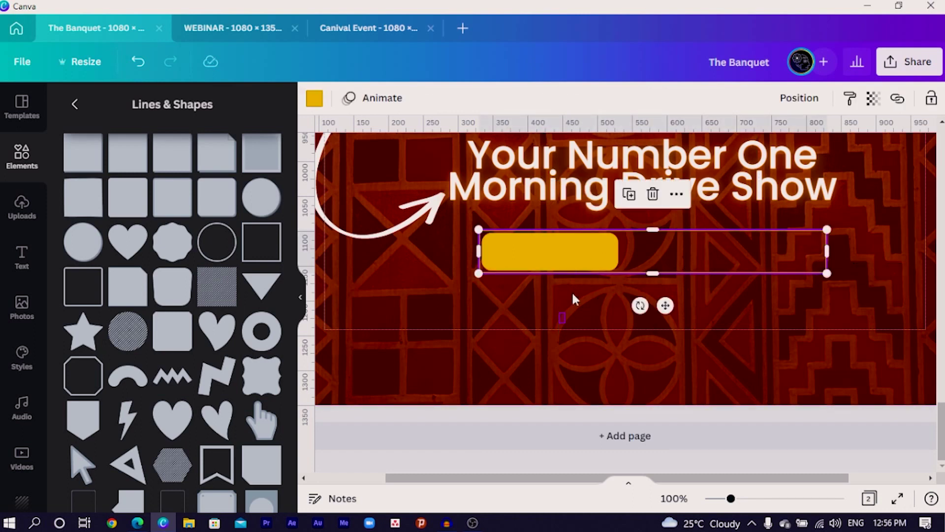
pyautogui.click(566, 253)
pyautogui.moveTo(566, 253); pyautogui.dragTo(551, 251)
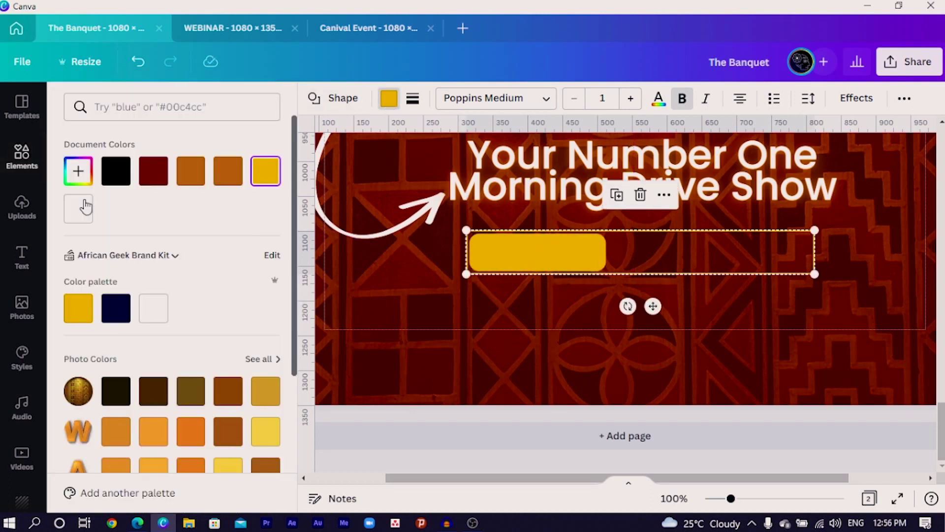
# - Recolour the outline frame and the bar inside it white
pyautogui.click(78, 212)
pyautogui.doubleClick(426, 372)
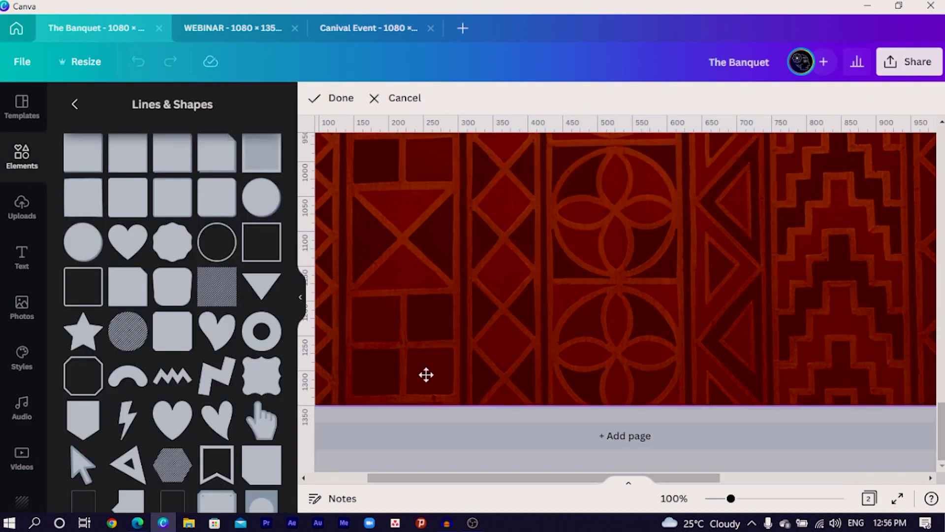
pyautogui.click(390, 97)
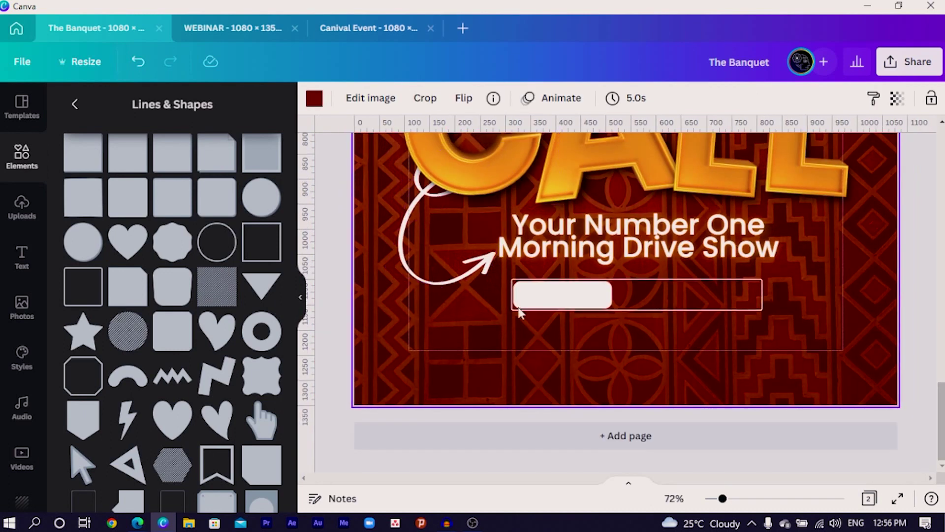
pyautogui.hotkey('ctrl', '-')
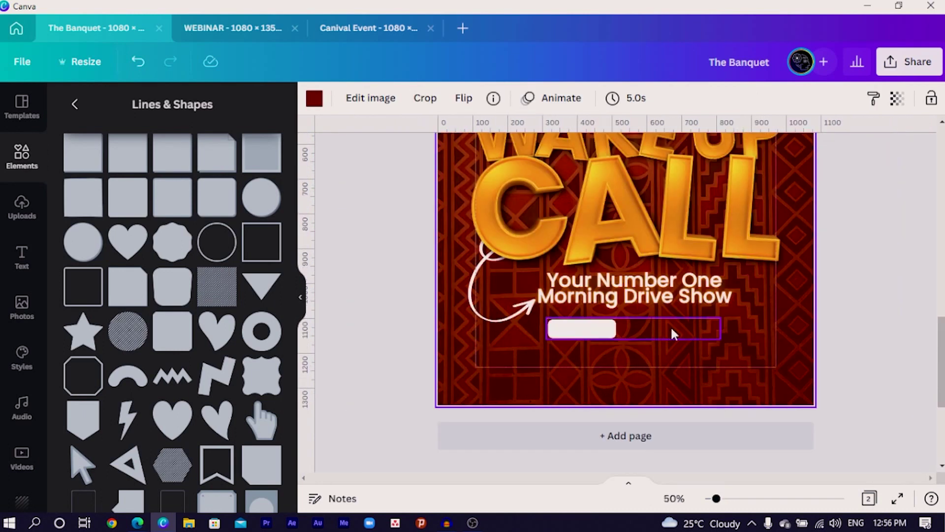
# - Lengthen the white bar inside the outline frame to about 332 px wide
pyautogui.hotkey('ctrl', '+')
pyautogui.click(688, 367)
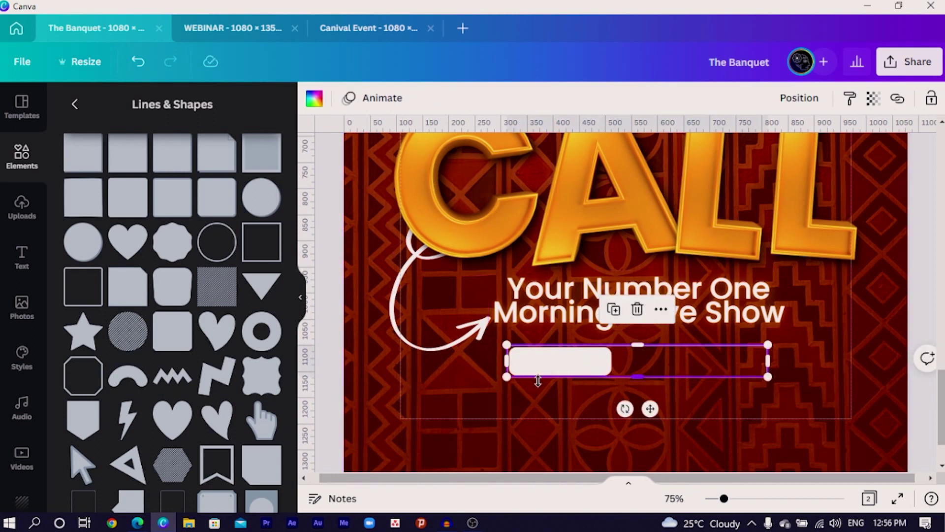
pyautogui.click(550, 434)
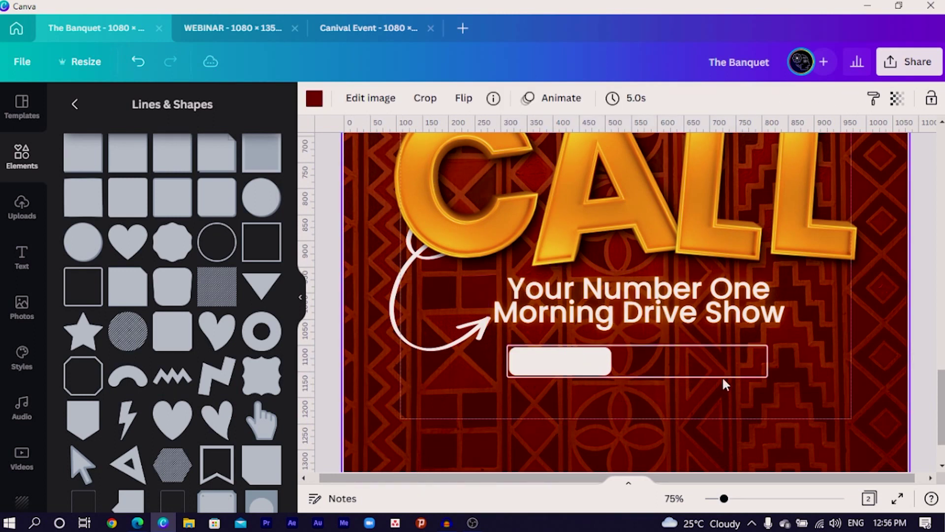
pyautogui.click(581, 363)
pyautogui.moveTo(612, 362); pyautogui.dragTo(685, 369)
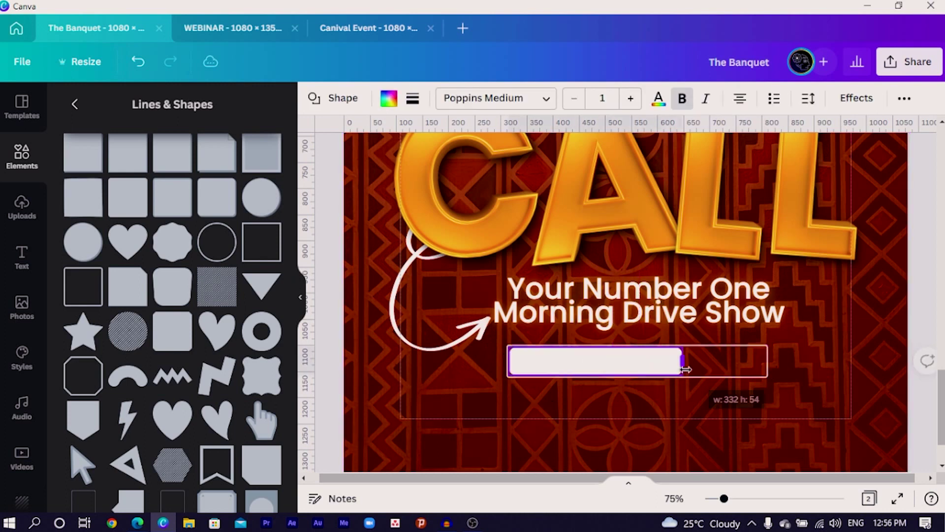
pyautogui.click(655, 422)
# - Duplicate the subtitle below the loading bar and replace the copy's text with "Loading..."
pyautogui.click(636, 302)
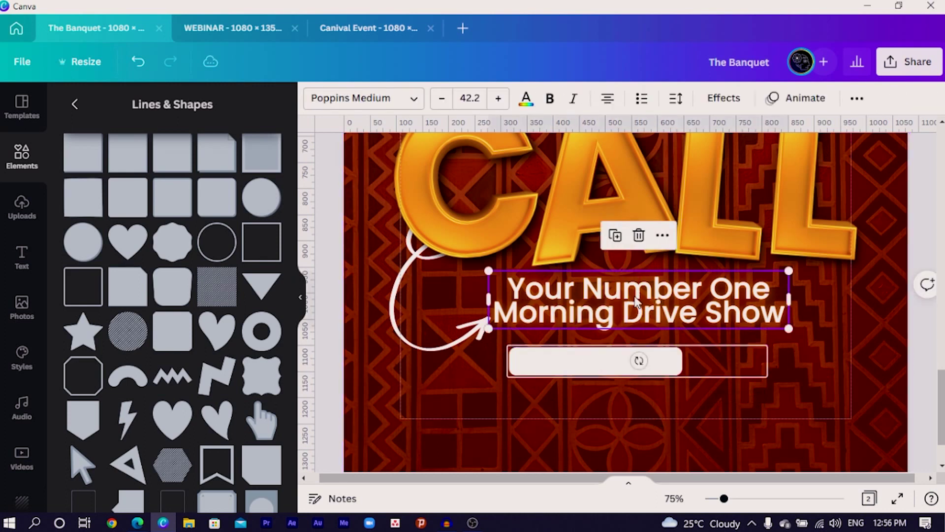
pyautogui.moveTo(636, 301); pyautogui.dragTo(612, 416)
pyautogui.tripleClick(608, 418)
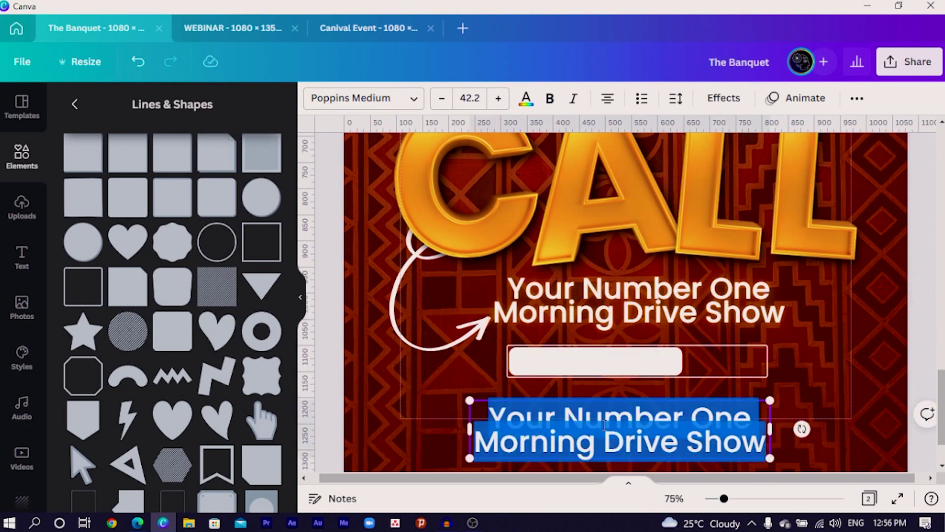
pyautogui.write('Loading')
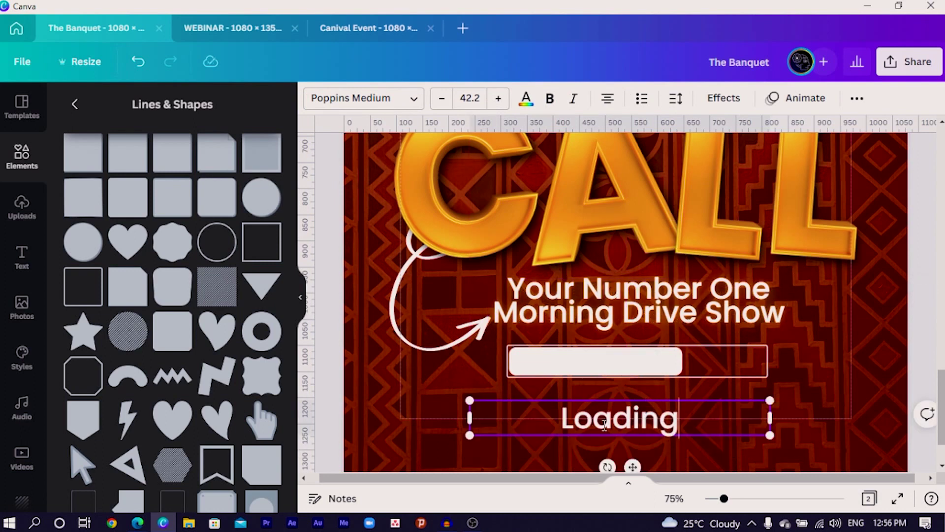
pyautogui.write('...')
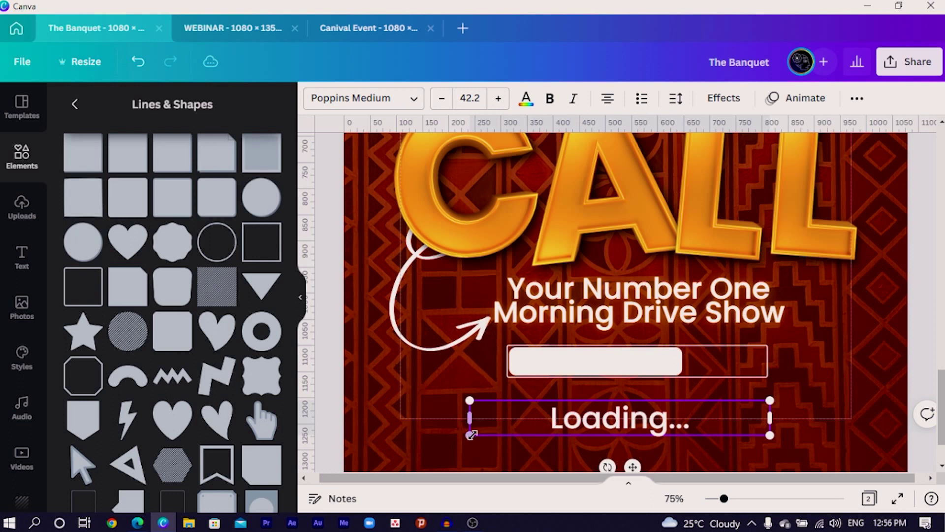
# - Scale the "Loading..." text down to size 20.3 and centre it just under the loading bar
pyautogui.moveTo(475, 435); pyautogui.dragTo(698, 410)
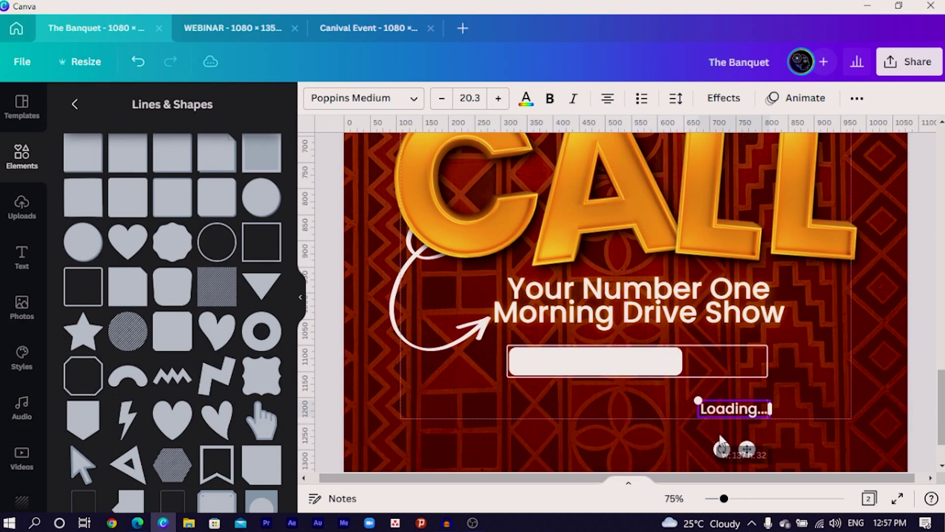
pyautogui.moveTo(747, 449); pyautogui.dragTo(637, 434)
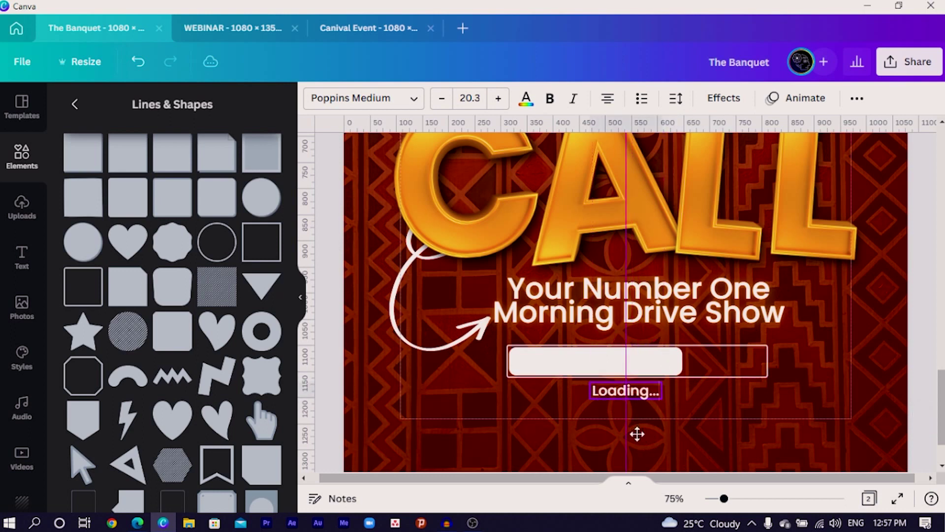
pyautogui.click(516, 417)
# - Select the title, arrow, subtitle, loading bar and "Loading..." text together and move them up to the page's centre
pyautogui.scroll(-3, 516, 417)
pyautogui.scroll(-3, 507, 409)
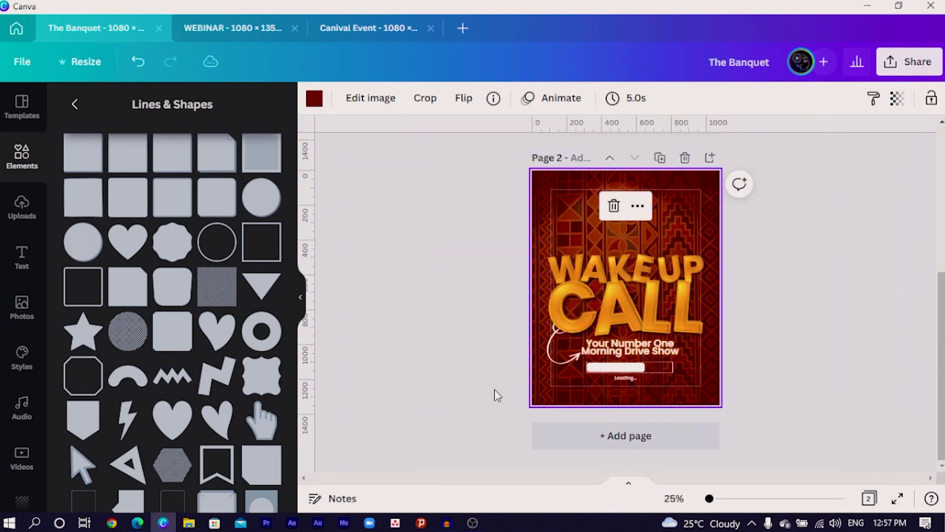
pyautogui.scroll(2, 494, 345)
pyautogui.moveTo(496, 313); pyautogui.dragTo(787, 469)
pyautogui.moveTo(627, 366); pyautogui.dragTo(628, 350)
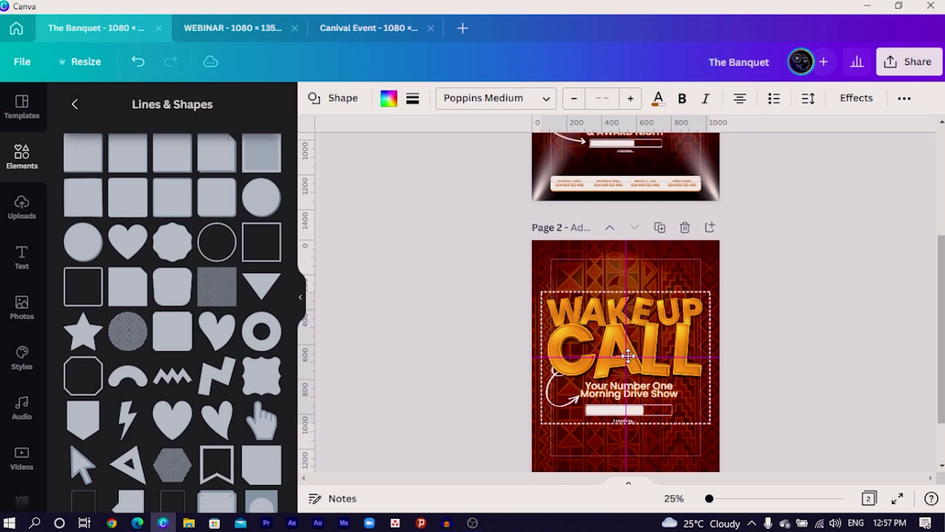
pyautogui.click(482, 367)
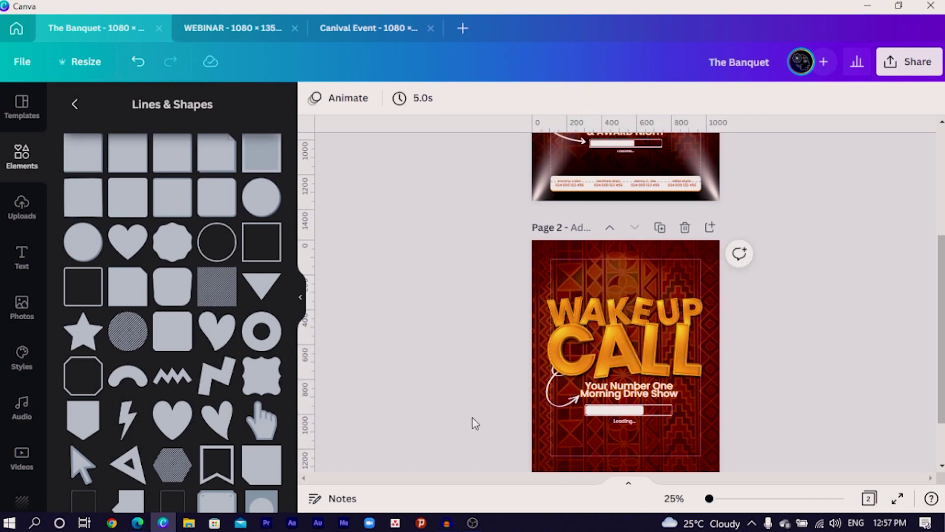
# - Check page 1's layout for reference and add a yellow rounded square to page 2
pyautogui.scroll(-2, 498, 415)
pyautogui.scroll(5, 498, 415)
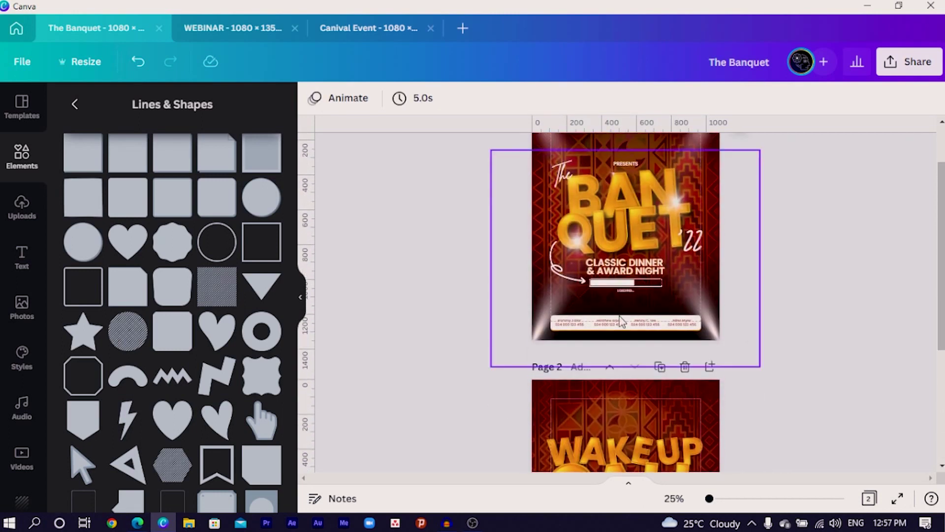
pyautogui.scroll(-4, 512, 348)
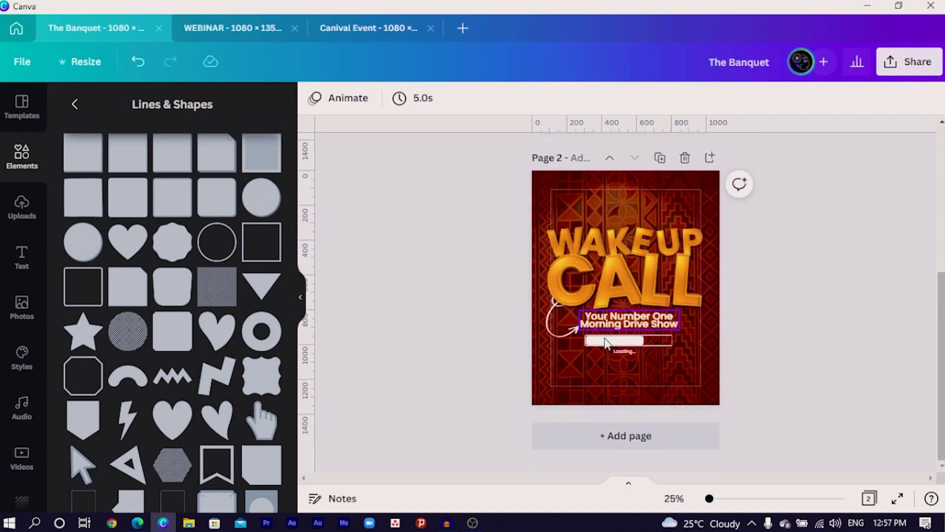
pyautogui.click(604, 339)
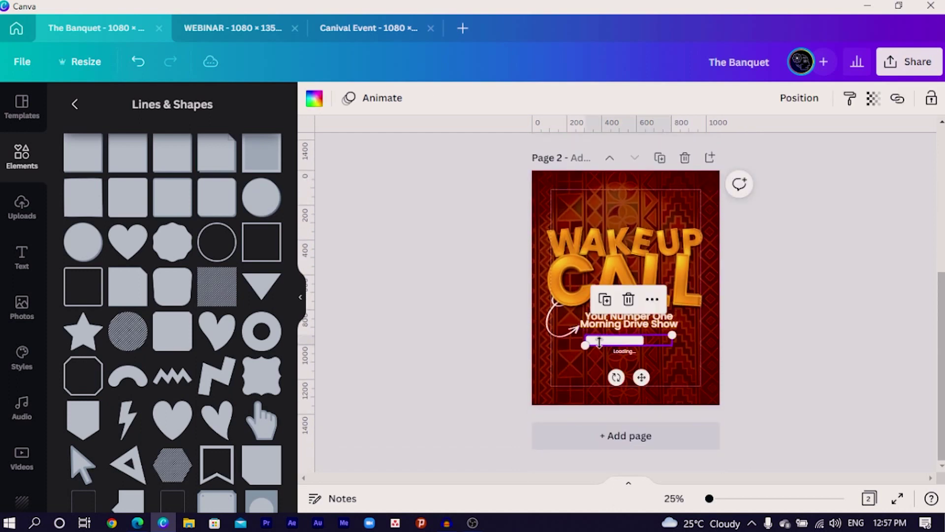
pyautogui.scroll(4, 141, 309)
pyautogui.scroll(-3, 130, 296)
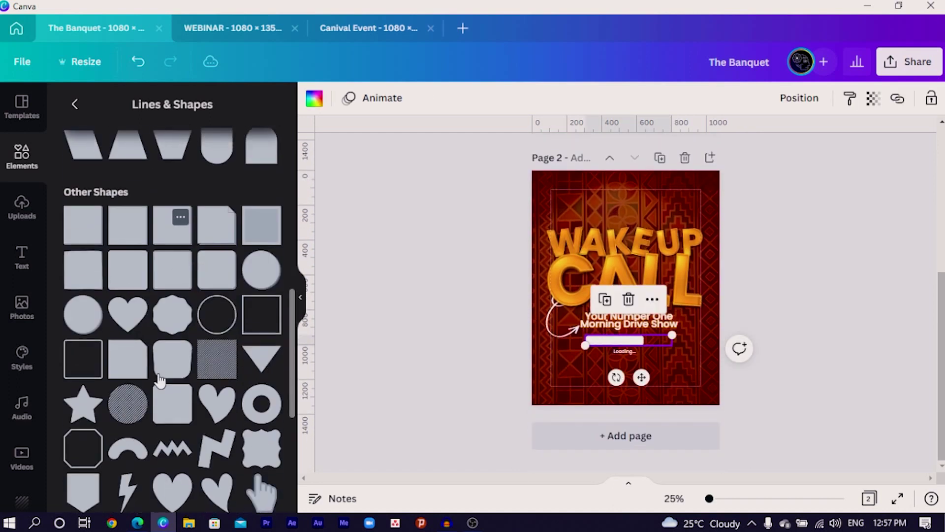
pyautogui.click(116, 281)
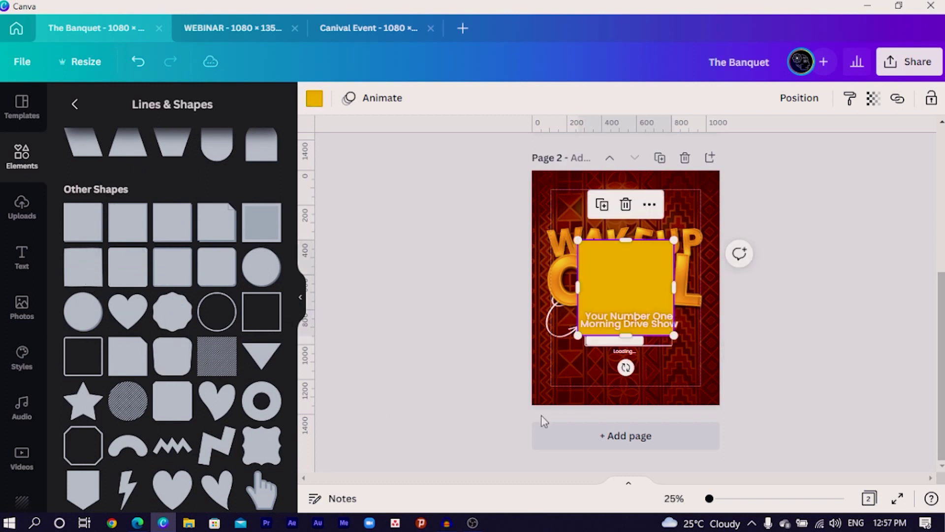
# - Move the yellow shape below the "Loading..." text and stretch it into a wide panel spanning the side margins
pyautogui.moveTo(610, 276); pyautogui.dragTo(611, 323)
pyautogui.moveTo(610, 287); pyautogui.dragTo(601, 359)
pyautogui.scroll(4, 601, 358)
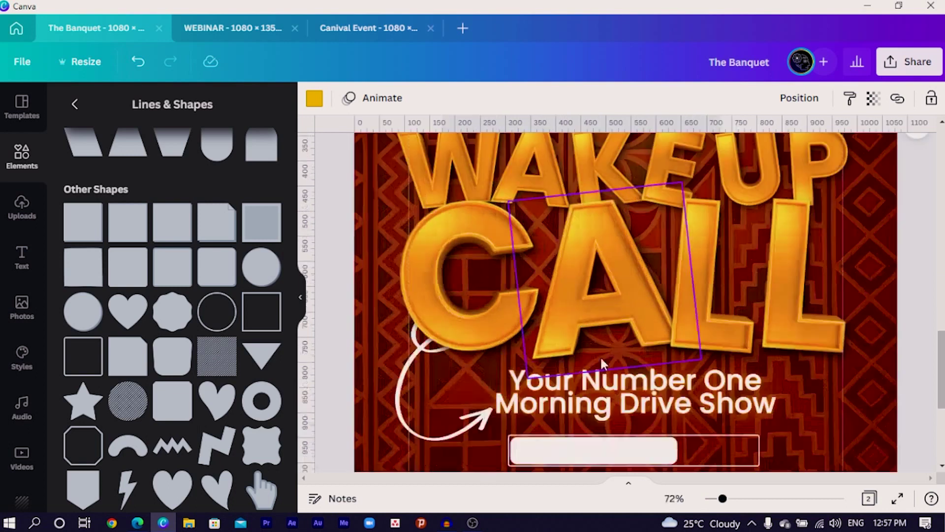
pyautogui.moveTo(651, 397); pyautogui.dragTo(843, 405)
pyautogui.scroll(-2, 608, 391)
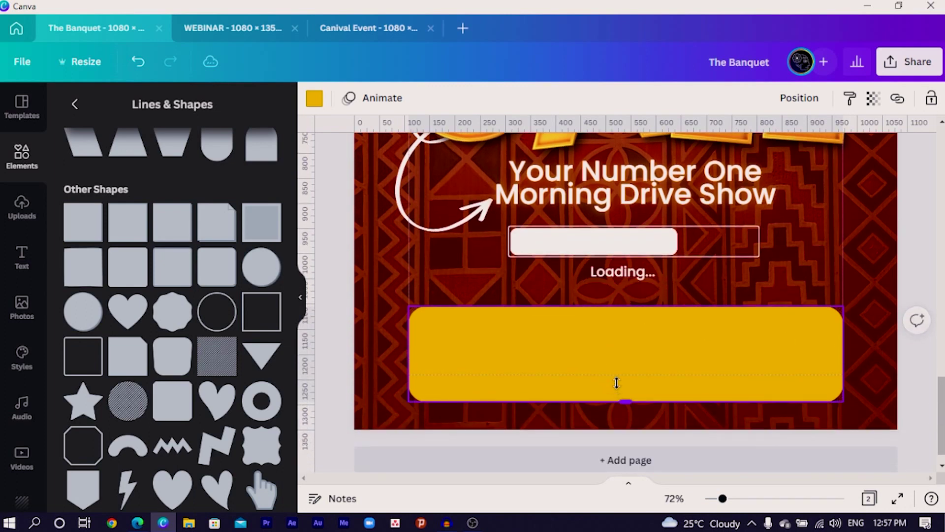
# - Make the yellow panel slightly shorter in height, keeping it stretched across both side margins
pyautogui.moveTo(617, 383); pyautogui.dragTo(629, 399)
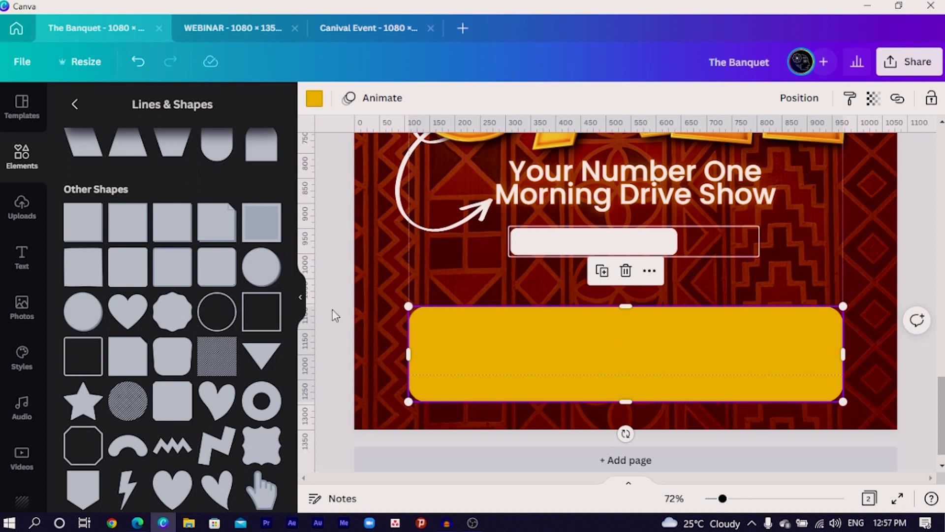
pyautogui.hotkey('ctrl', 'z')
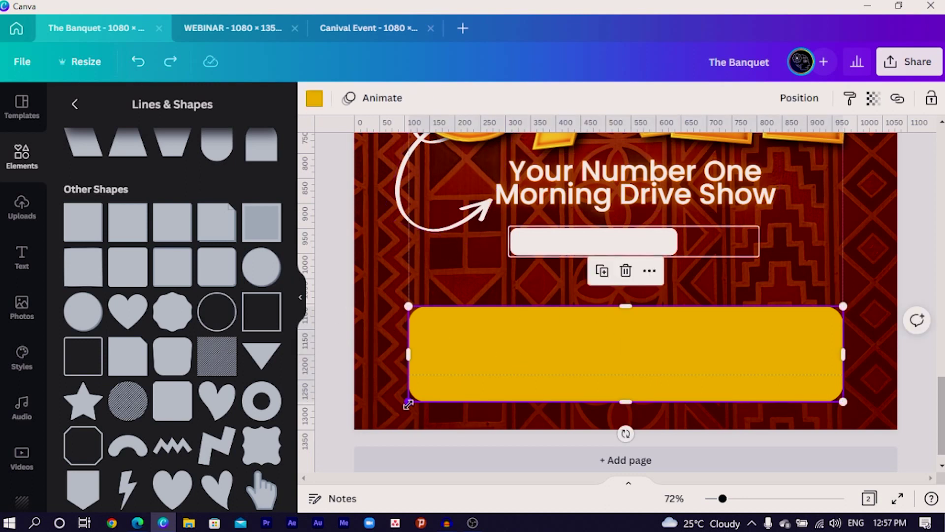
pyautogui.moveTo(408, 404); pyautogui.dragTo(456, 388)
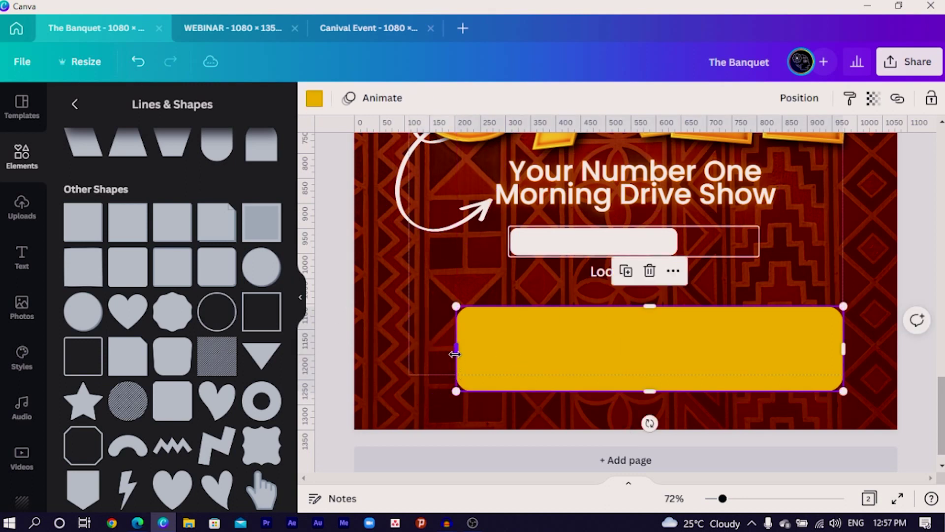
pyautogui.moveTo(456, 352); pyautogui.dragTo(408, 351)
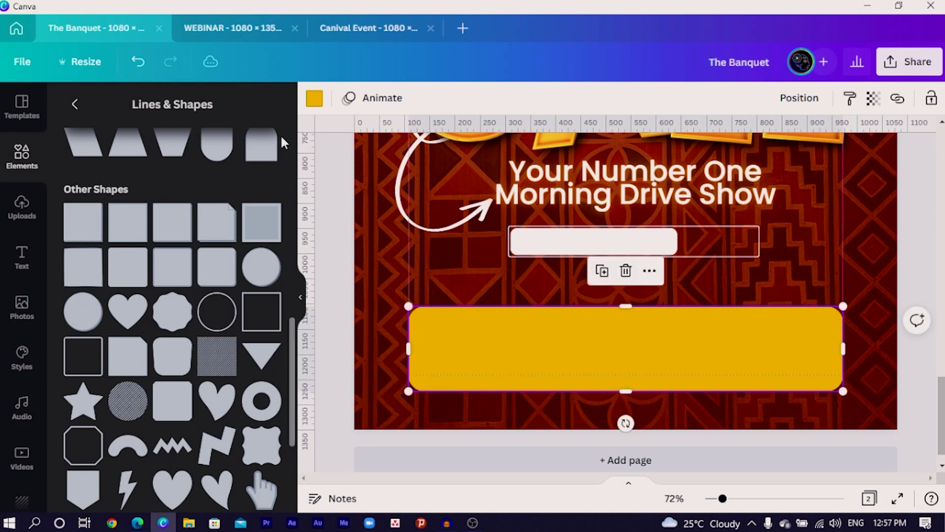
# - Recolour the panel white and place an orange-brown duplicate behind it, offset slightly downward
pyautogui.click(315, 99)
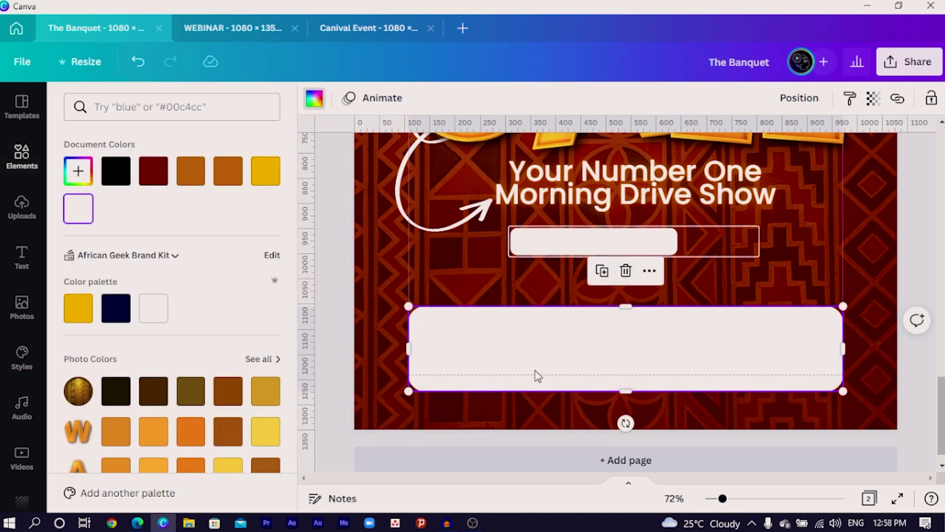
pyautogui.hotkey('ctrl', 'd')
pyautogui.moveTo(538, 378); pyautogui.dragTo(530, 376)
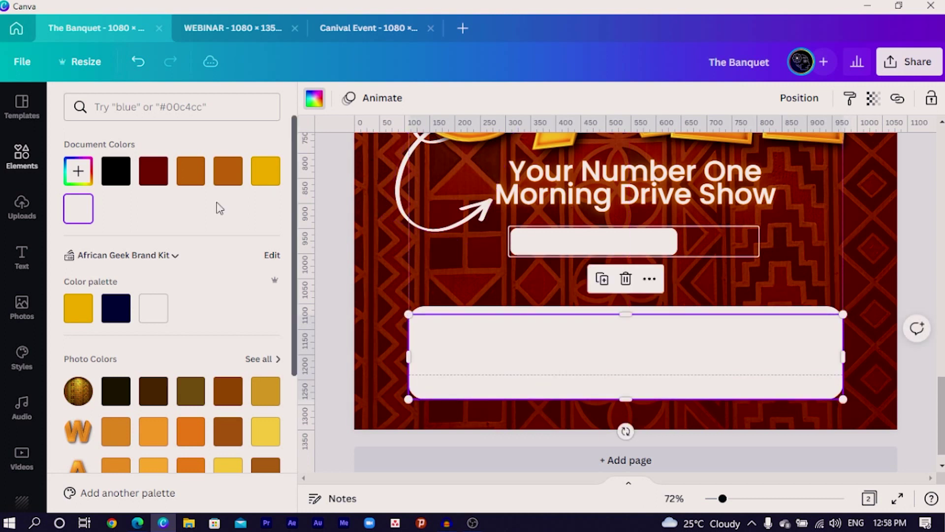
pyautogui.click(218, 172)
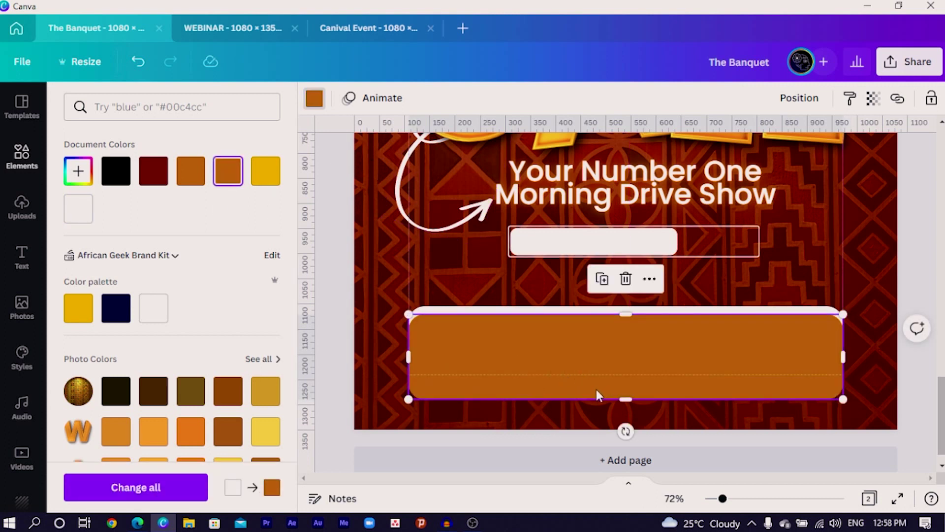
pyautogui.hotkey('ctrl', '[')
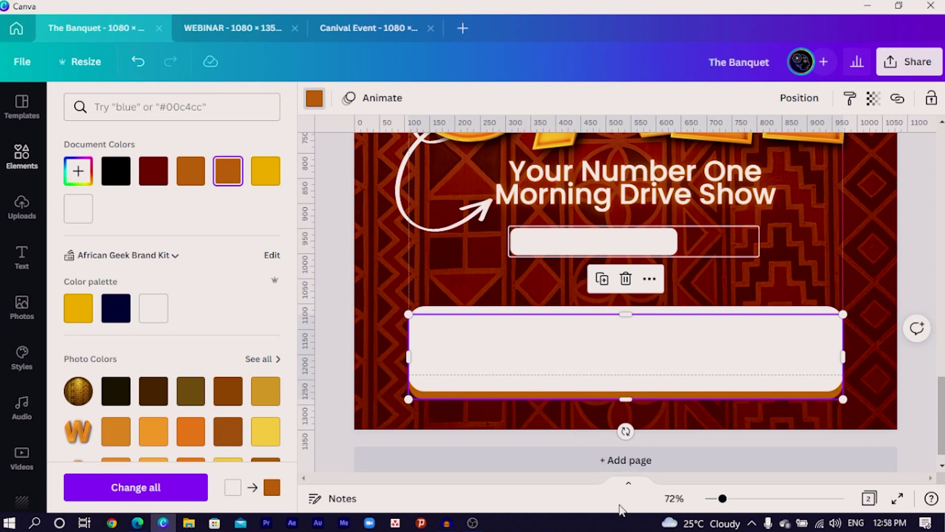
pyautogui.click(490, 437)
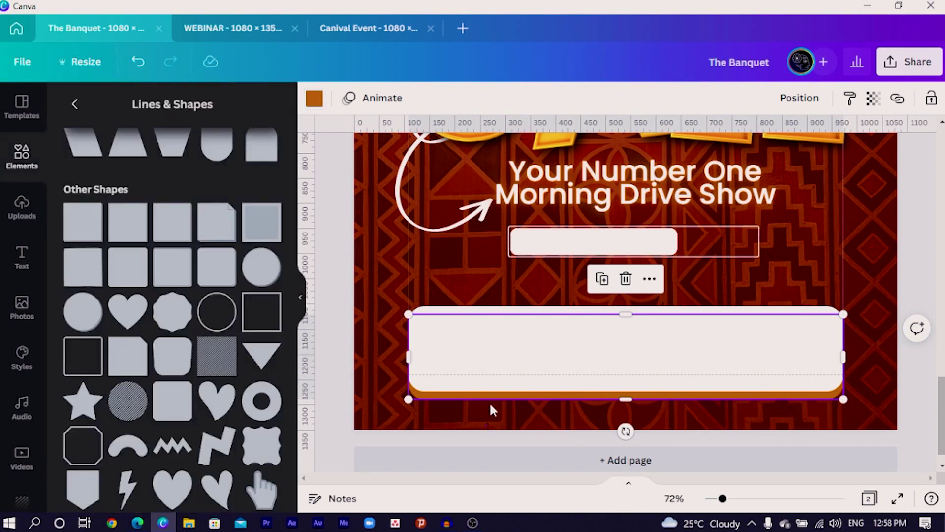
# - Nudge the orange-brown panel up so only a thin edge shows beneath the white one
pyautogui.doubleClick(480, 413)
pyautogui.click(396, 98)
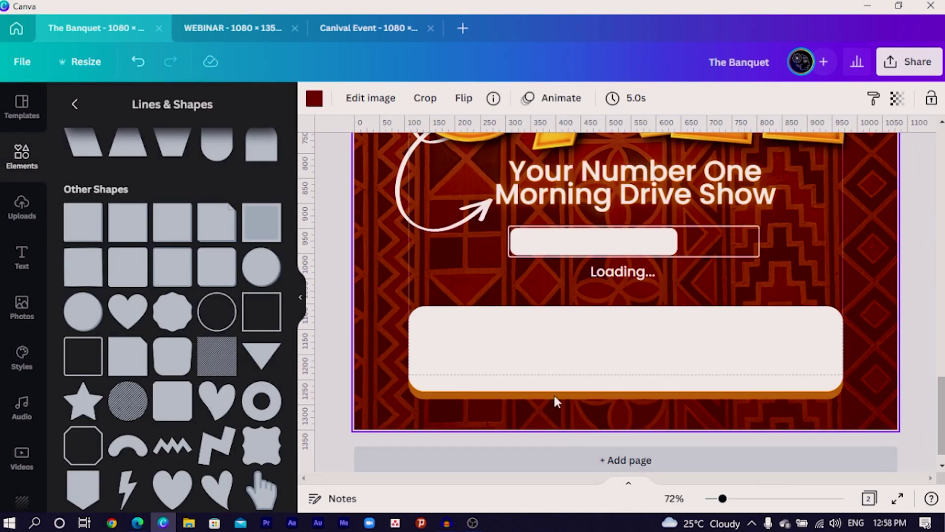
pyautogui.click(554, 394)
pyautogui.moveTo(554, 396); pyautogui.dragTo(550, 399)
pyautogui.click(478, 415)
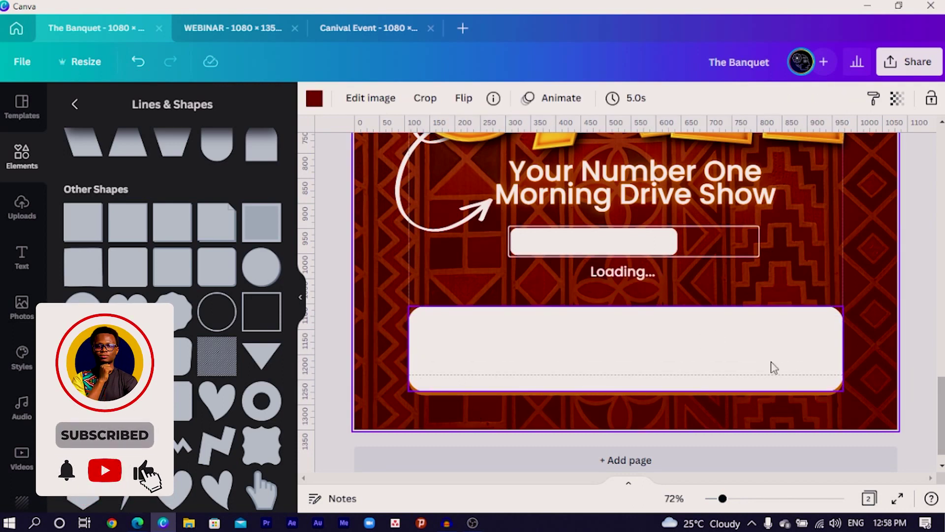
# - Copy the first contact's name text from the page 1 panel onto the white panel on page 2
pyautogui.hotkey('ctrl', '-')
pyautogui.hotkey('ctrl', '-')
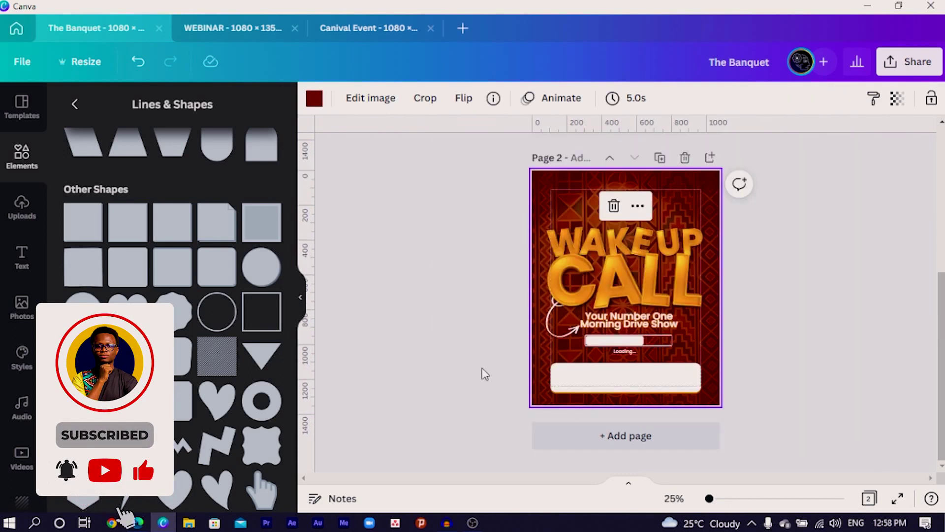
pyautogui.scroll(5, 479, 369)
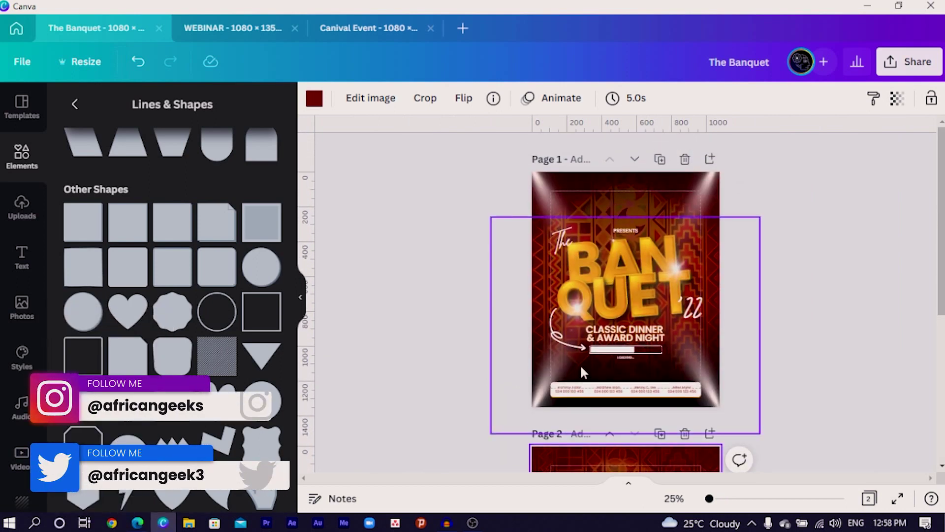
pyautogui.hotkey('ctrl', '+')
pyautogui.hotkey('ctrl', '+')
pyautogui.scroll(-5, 581, 369)
pyautogui.click(446, 343)
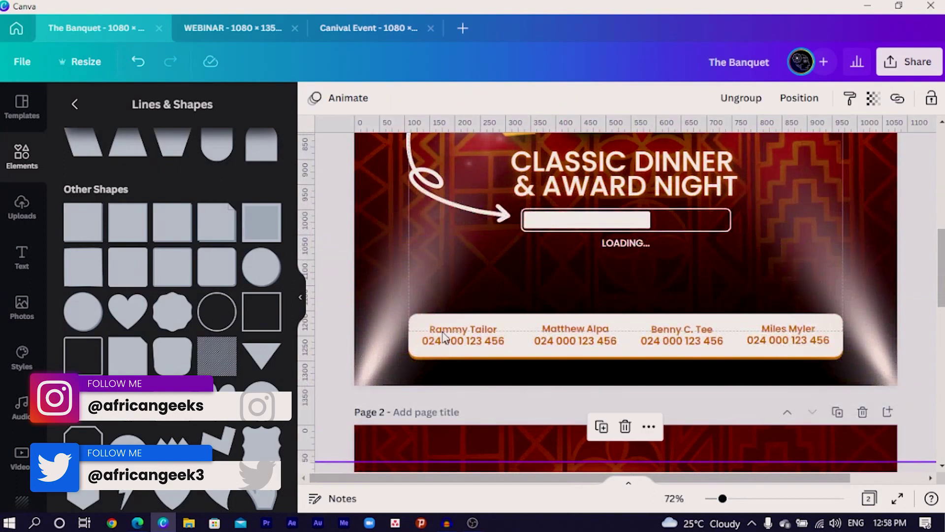
pyautogui.click(446, 343)
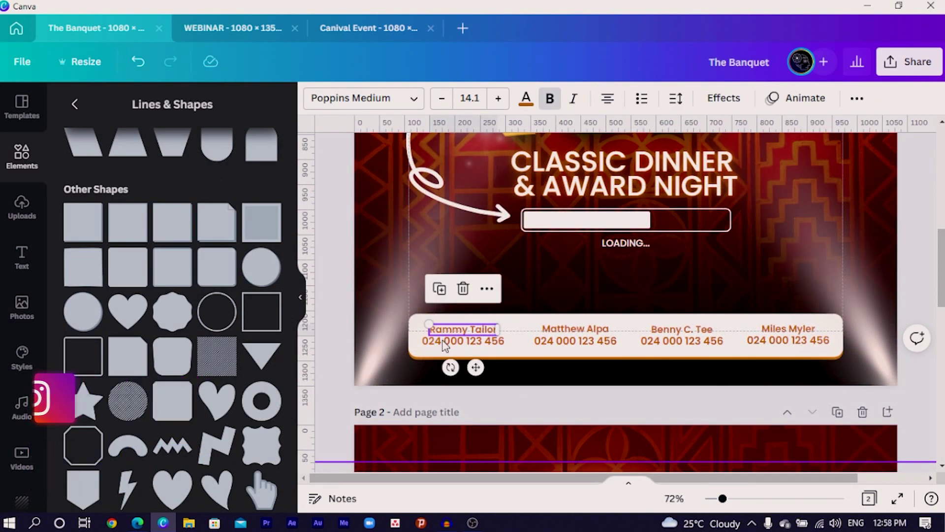
pyautogui.scroll(-3, 517, 346)
pyautogui.scroll(-10, 516, 346)
pyautogui.hotkey('ctrl', 'v')
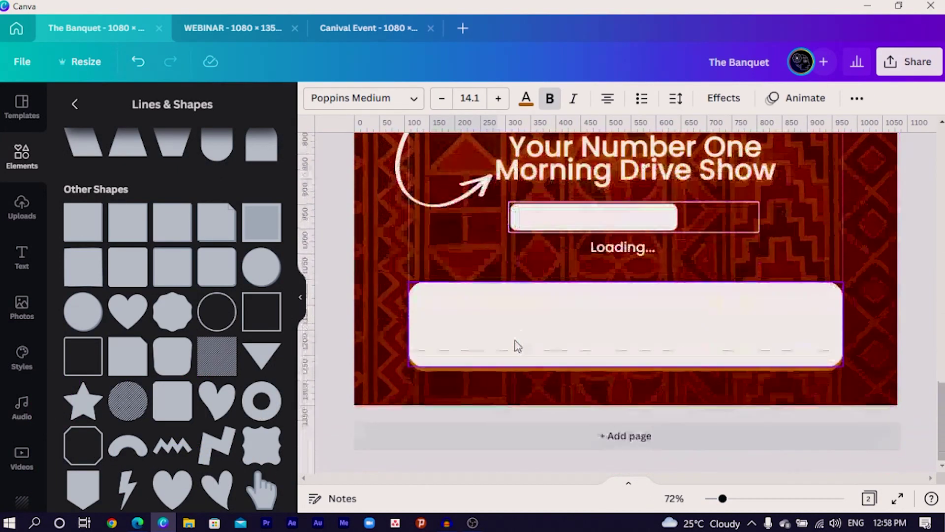
# - Copy the first contact's phone number text from page 1 into the page 2 panel, under the name
pyautogui.scroll(12, 518, 345)
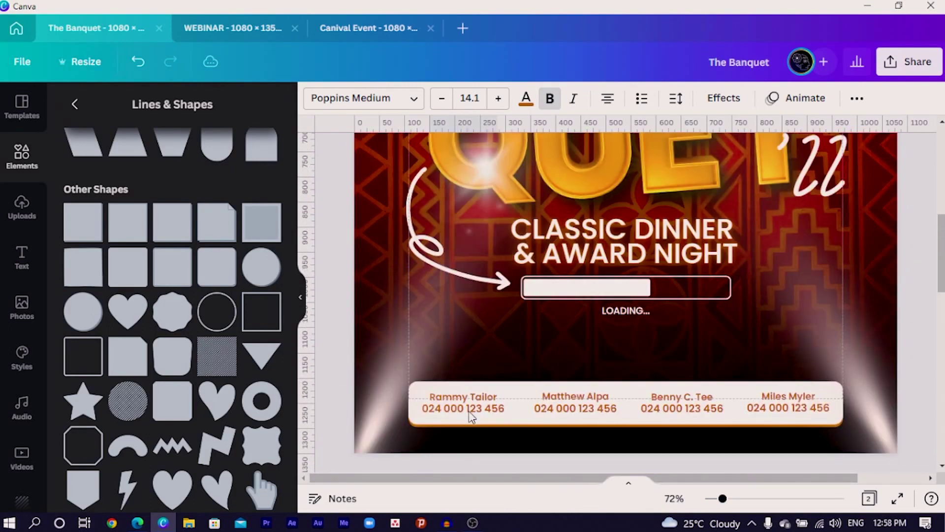
pyautogui.click(470, 414)
pyautogui.scroll(-8, 469, 411)
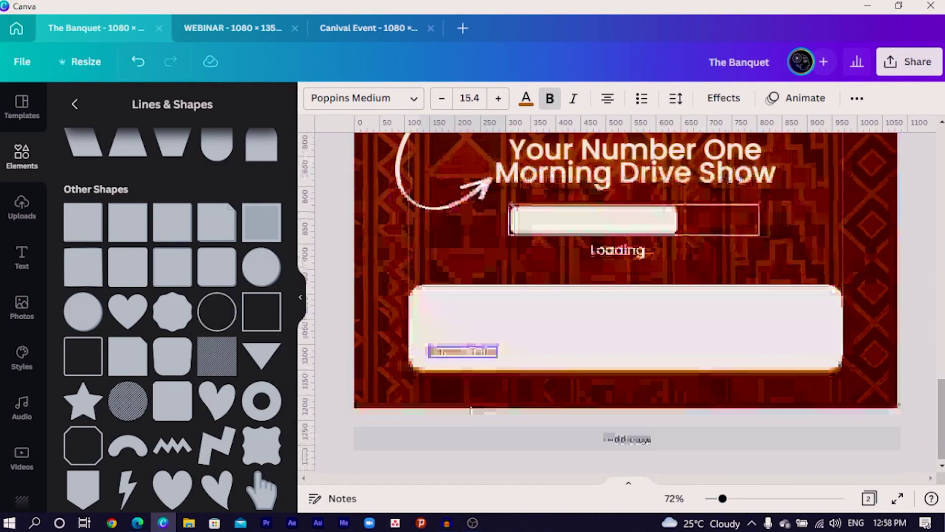
pyautogui.scroll(2, 471, 386)
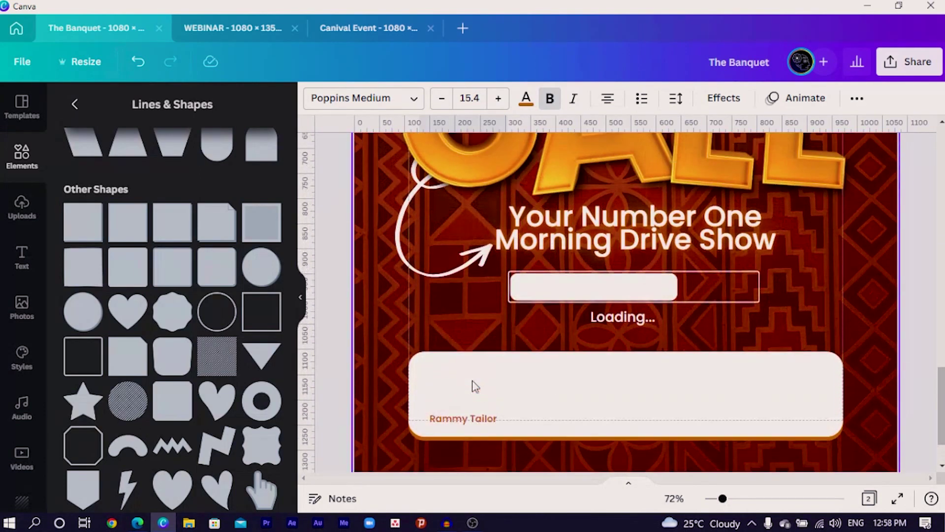
# - Move the name and phone pair up inside the white panel and duplicate it into a row of four contact columns
pyautogui.keyDown('shift'); pyautogui.click(469, 420); pyautogui.keyUp('shift')
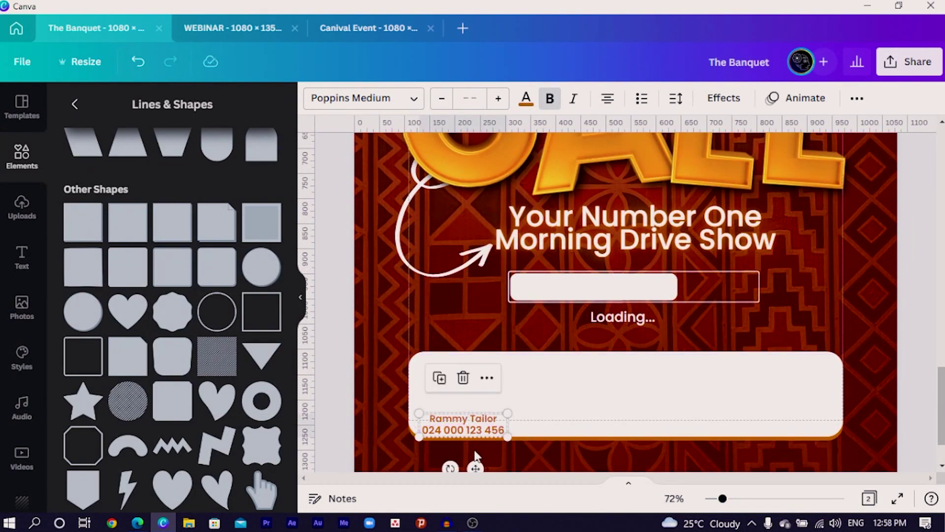
pyautogui.moveTo(479, 450); pyautogui.dragTo(705, 440)
pyautogui.hotkey('ctrl', 'd')
pyautogui.hotkey('ctrl', 'd')
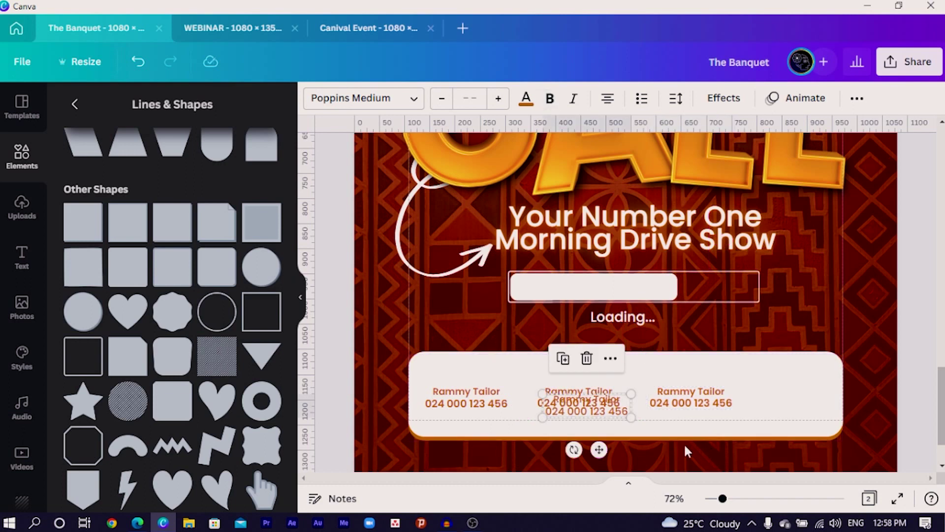
pyautogui.moveTo(599, 450); pyautogui.dragTo(819, 436)
# - Widen the white panel slightly past both side margins and shift all four contact columns a little up and left within it
pyautogui.click(484, 373)
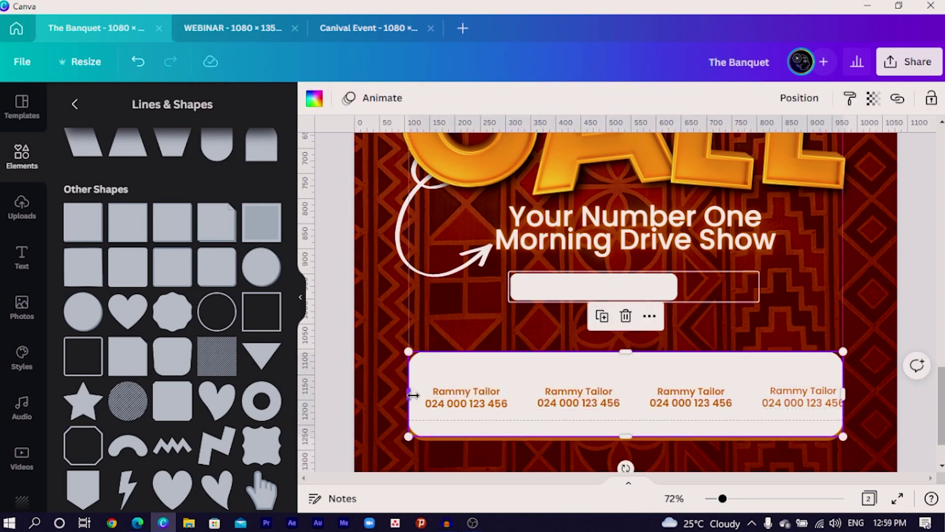
pyautogui.moveTo(410, 394); pyautogui.dragTo(402, 394)
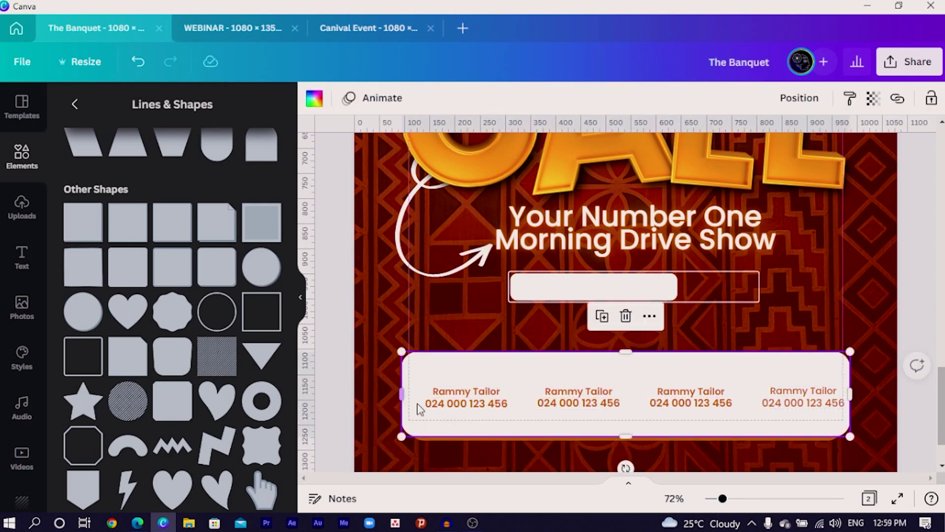
pyautogui.click(433, 411)
pyautogui.keyDown('shift'); pyautogui.click(576, 401); pyautogui.keyUp('shift')
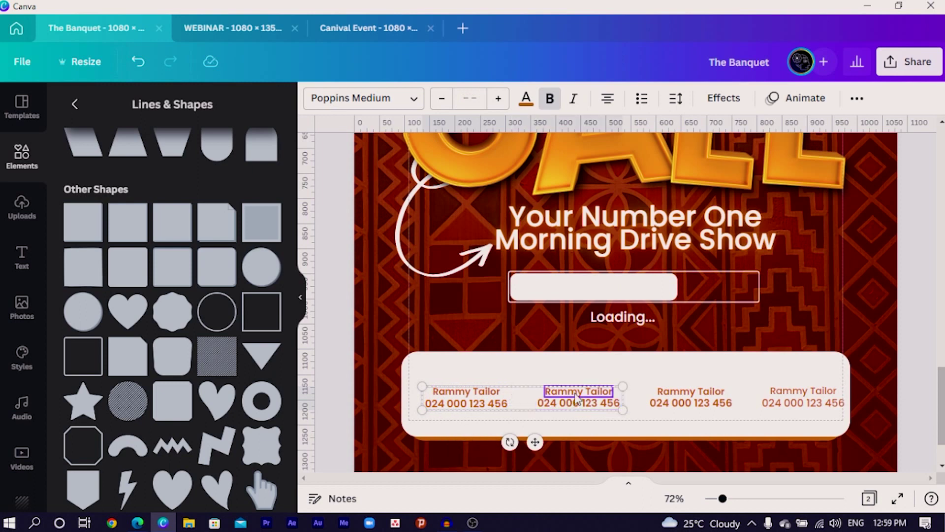
pyautogui.keyDown('shift'); pyautogui.click(672, 401); pyautogui.keyUp('shift')
pyautogui.keyDown('shift'); pyautogui.click(779, 407); pyautogui.keyUp('shift')
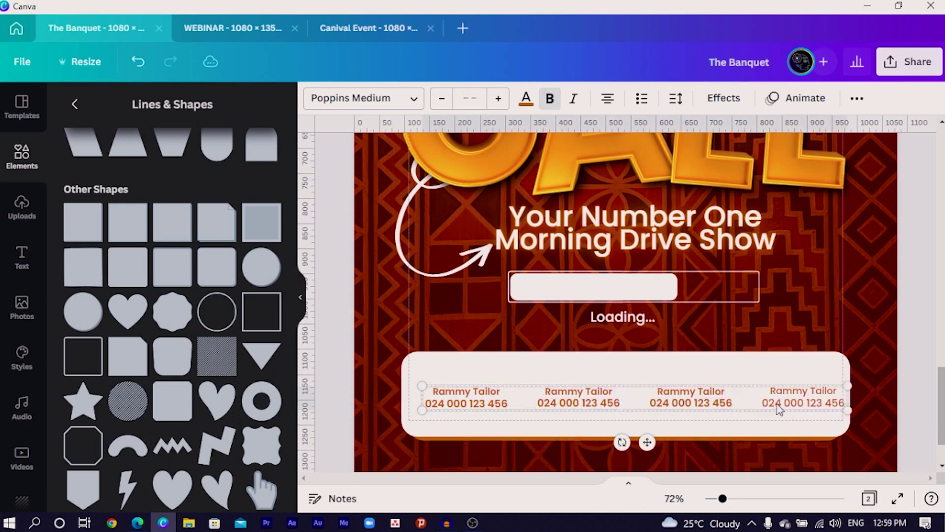
pyautogui.moveTo(790, 392); pyautogui.dragTo(766, 389)
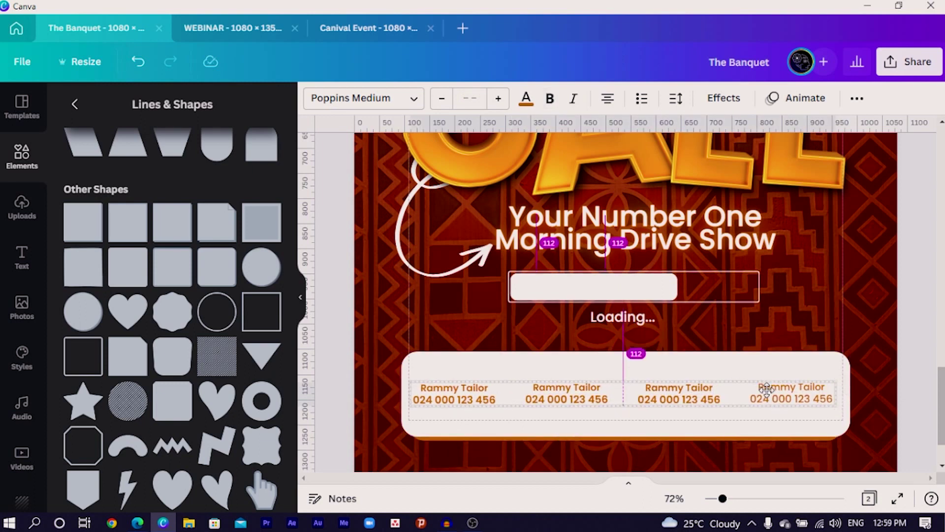
# - Narrow the white panel to just inside the side margins and centre it horizontally on the page
pyautogui.click(743, 436)
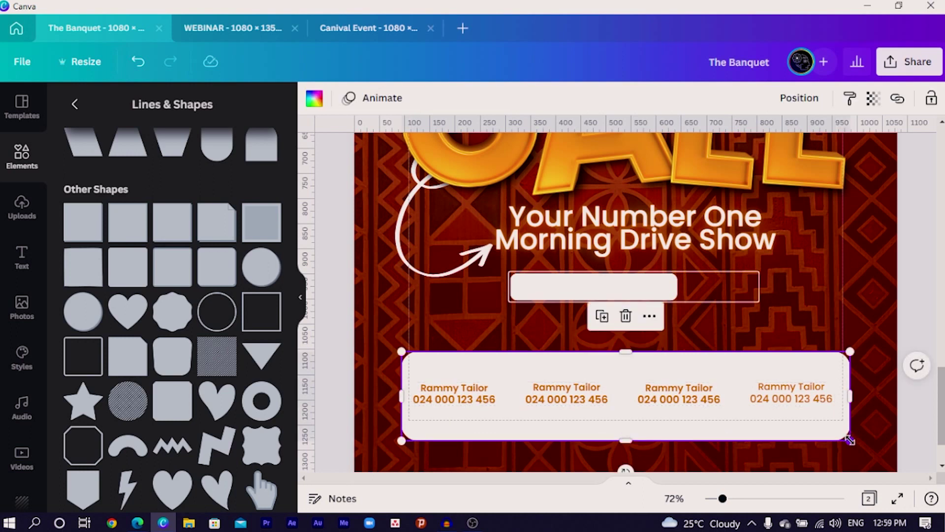
pyautogui.moveTo(850, 436); pyautogui.dragTo(836, 436)
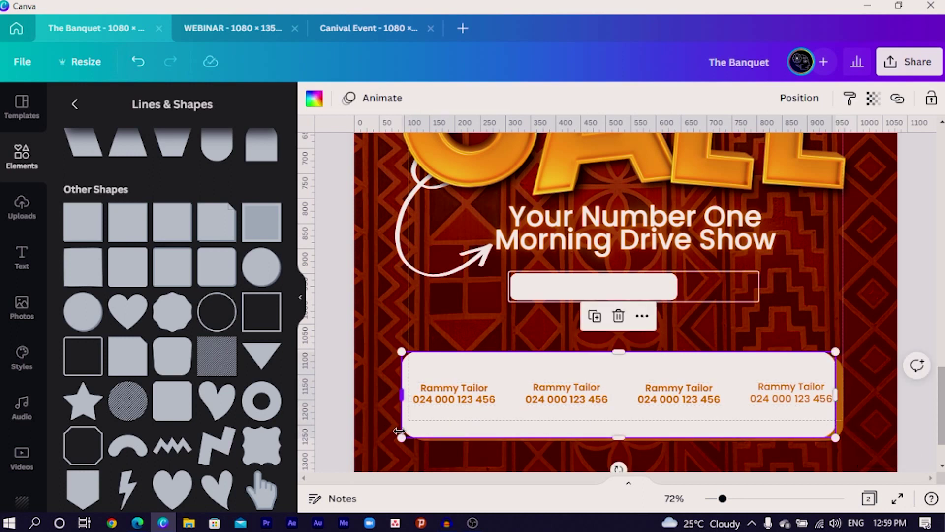
pyautogui.moveTo(402, 437); pyautogui.dragTo(409, 437)
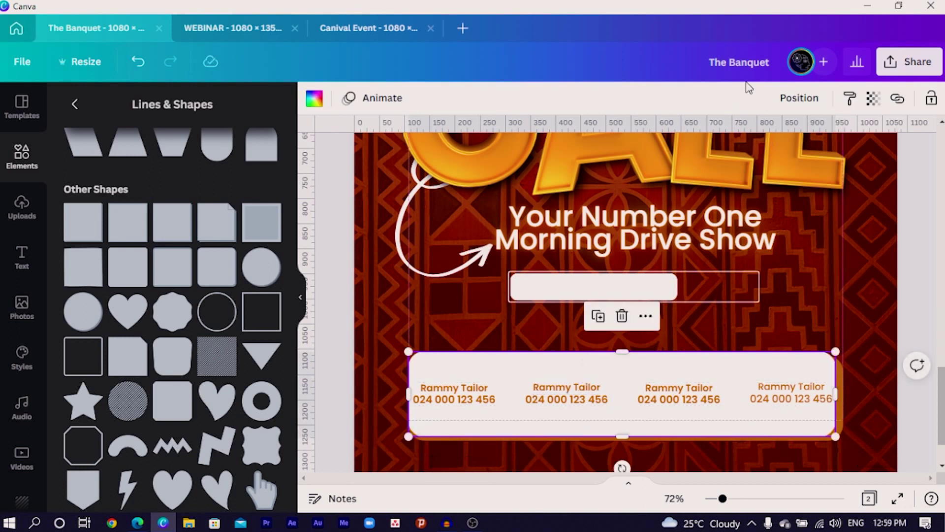
pyautogui.click(789, 101)
pyautogui.click(731, 257)
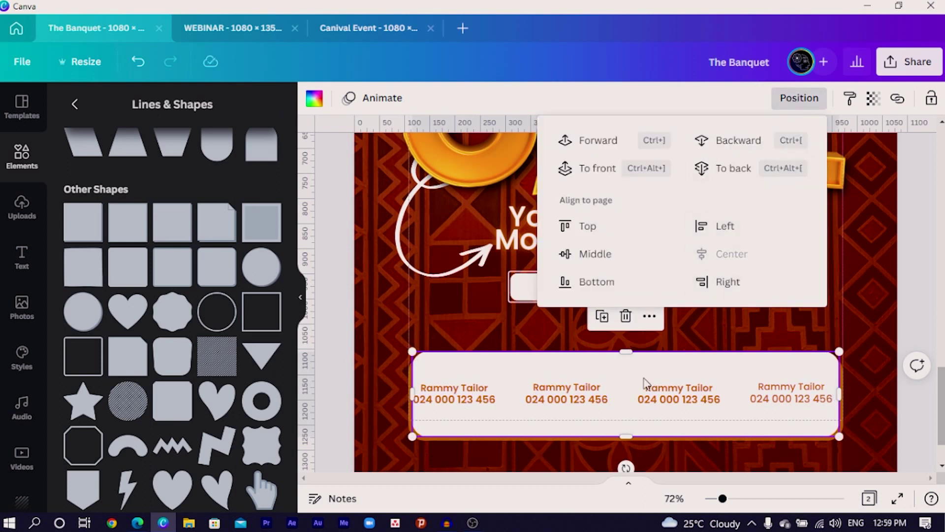
# - Resize the orange-brown panel to match the white panel's width, leaving only a thin edge beneath it
pyautogui.click(400, 437)
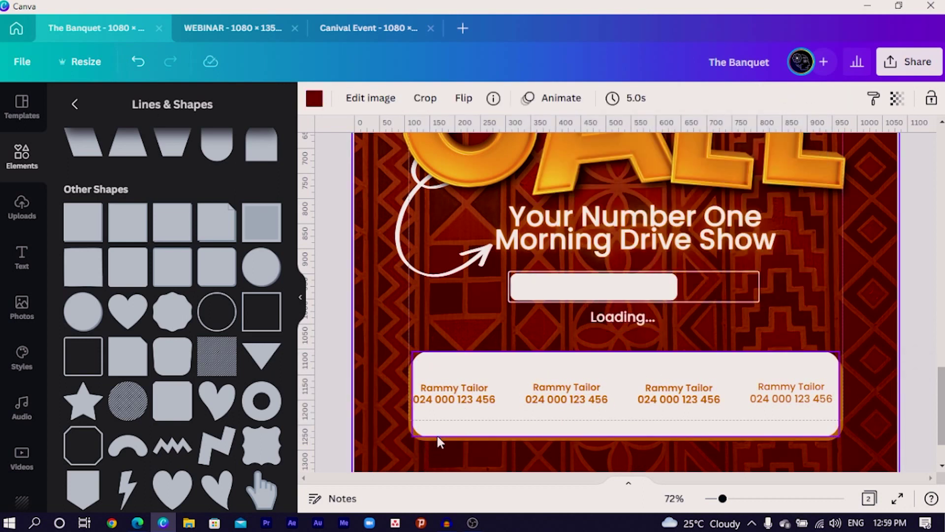
pyautogui.click(433, 438)
pyautogui.moveTo(411, 441); pyautogui.dragTo(412, 447)
pyautogui.click(416, 446)
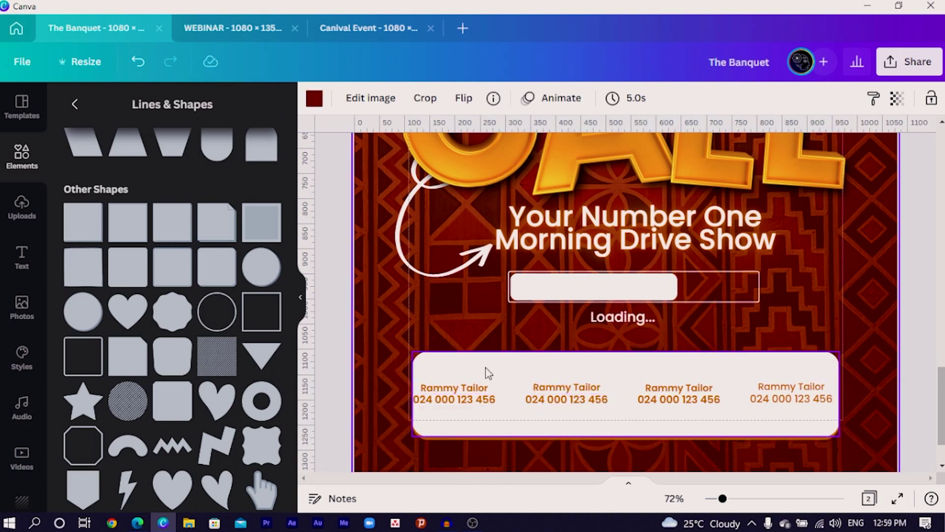
# - Lower the white panel's upper edge to a height of 161 and extend its left edge to the margin
pyautogui.click(502, 372)
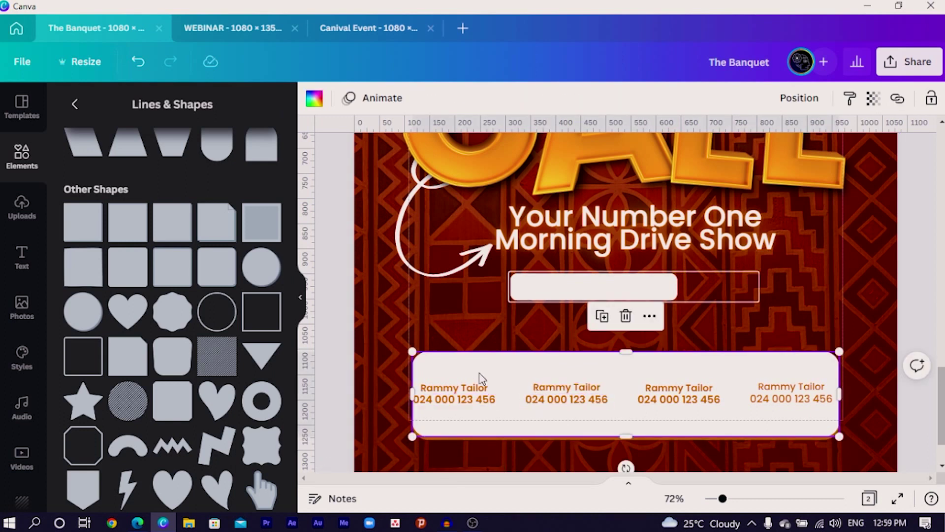
pyautogui.moveTo(623, 351); pyautogui.dragTo(612, 386)
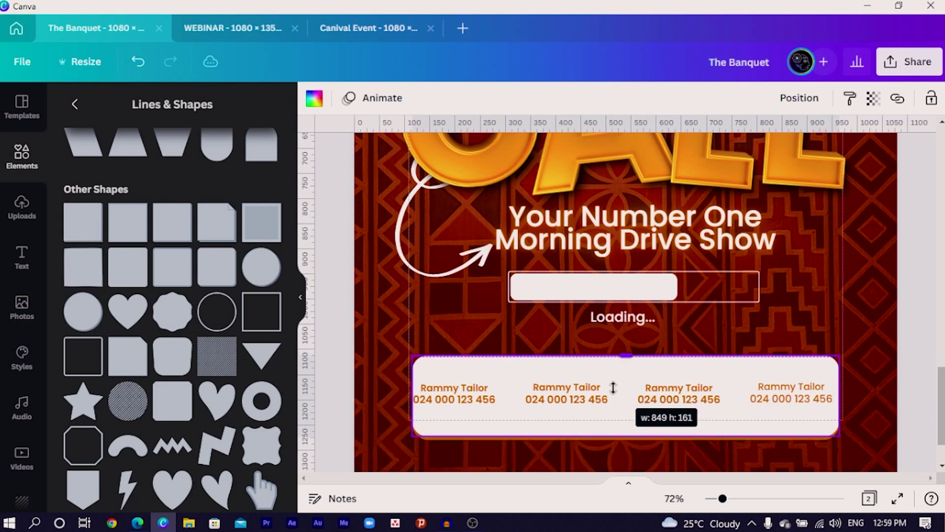
pyautogui.click(403, 418)
pyautogui.click(443, 421)
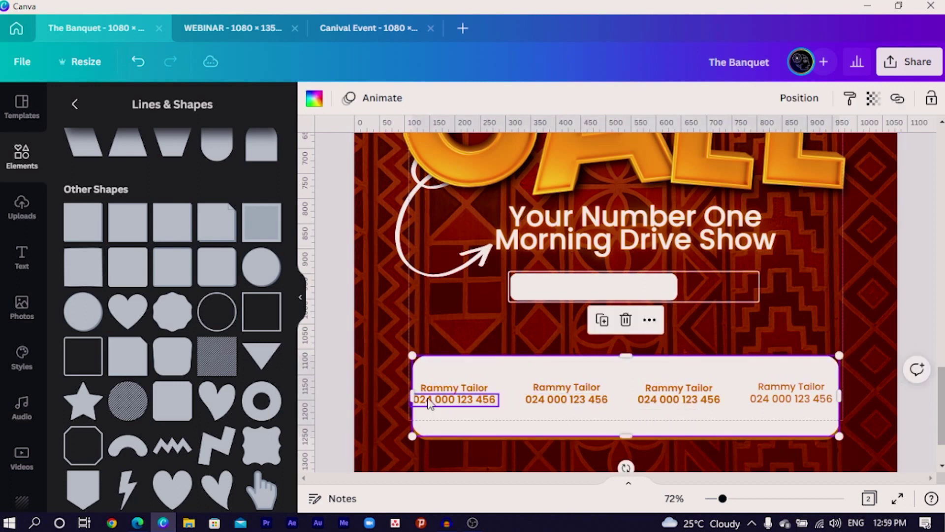
pyautogui.moveTo(407, 392); pyautogui.dragTo(401, 392)
# - Even out the contact columns by moving the first one right and the third and fourth slightly left
pyautogui.click(465, 392)
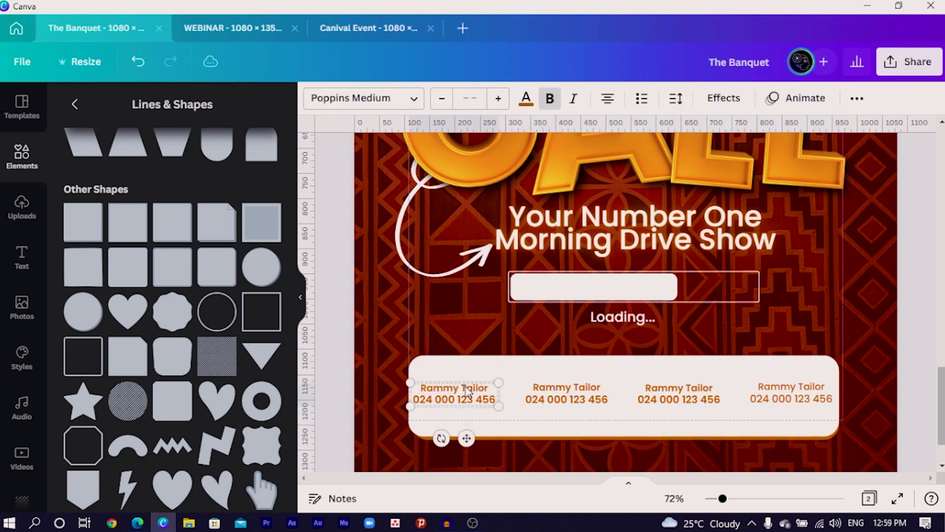
pyautogui.moveTo(465, 389); pyautogui.dragTo(478, 389)
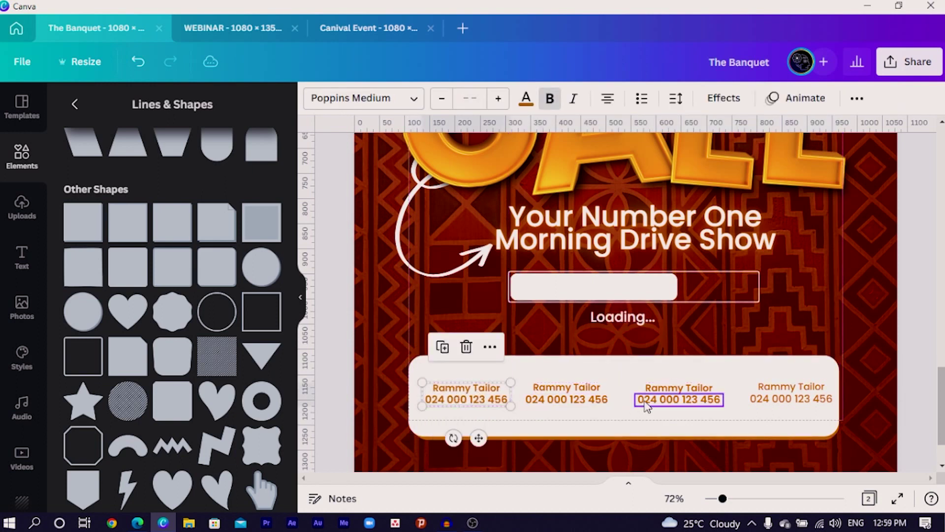
pyautogui.click(647, 405)
pyautogui.moveTo(650, 396); pyautogui.dragTo(660, 391)
pyautogui.click(790, 400)
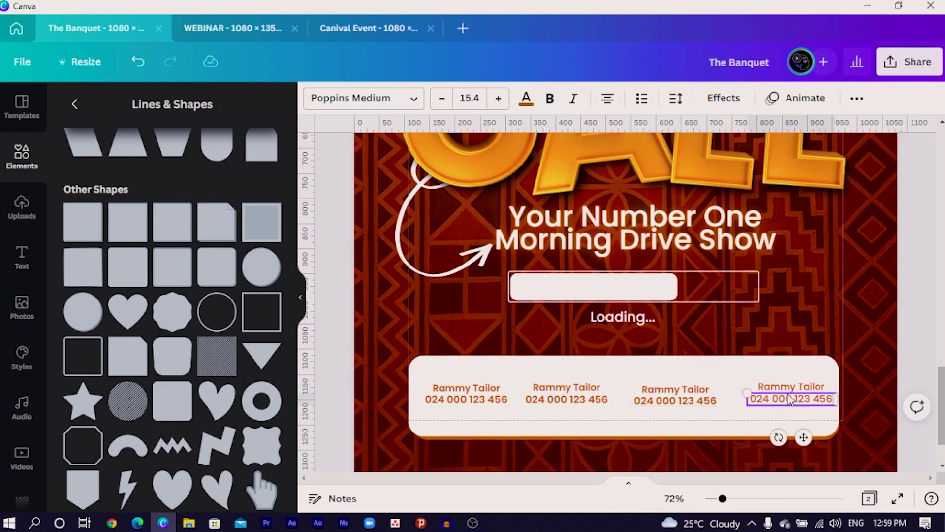
pyautogui.moveTo(788, 392); pyautogui.dragTo(780, 384)
# - Shrink the white panel closer around the contact columns and fit the orange-brown panel behind it to the same width
pyautogui.click(725, 372)
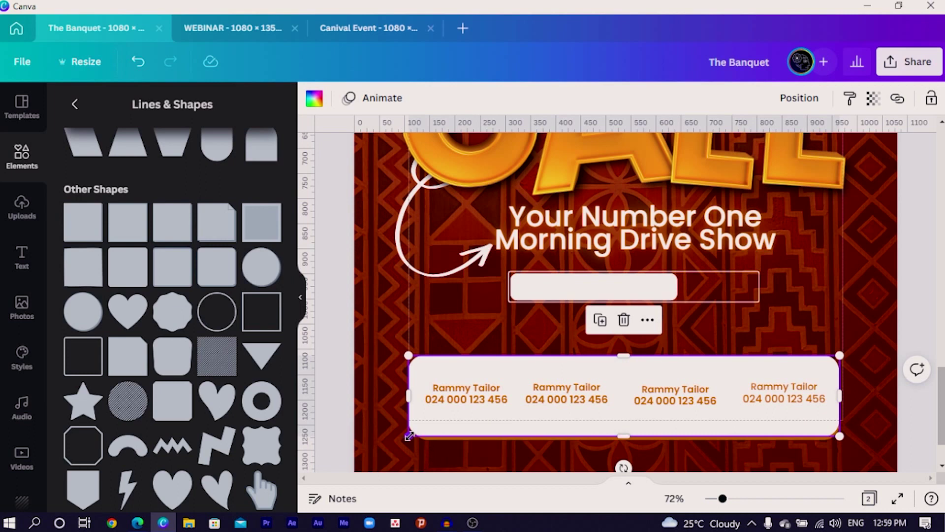
pyautogui.moveTo(409, 436); pyautogui.dragTo(423, 432)
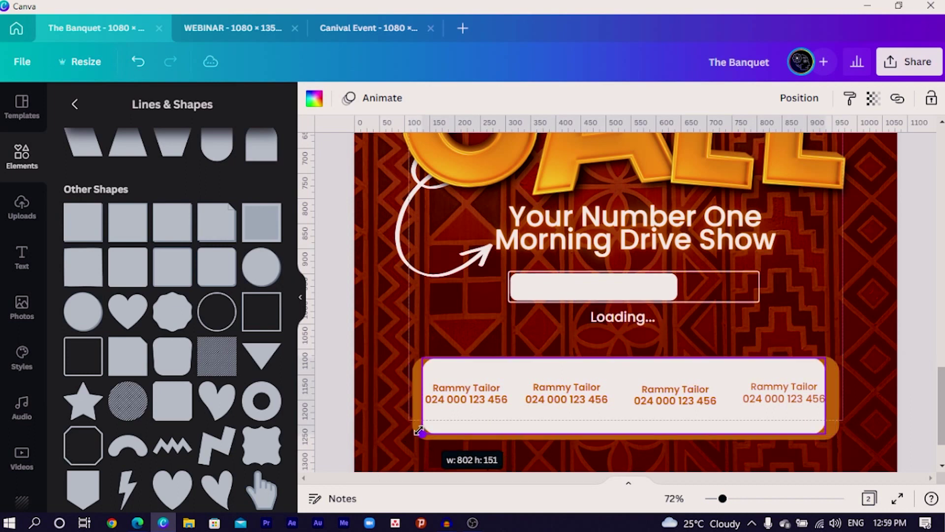
pyautogui.moveTo(419, 430); pyautogui.dragTo(415, 436)
pyautogui.click(352, 439)
pyautogui.click(423, 436)
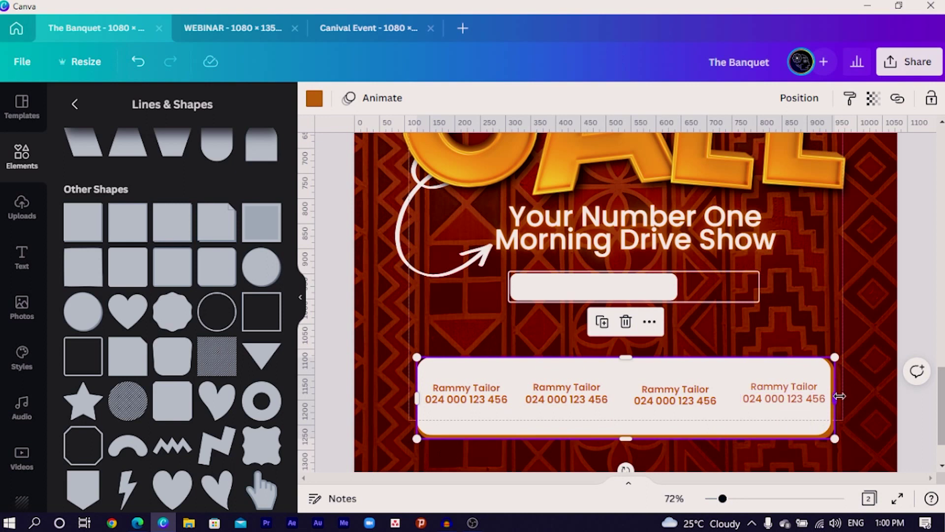
pyautogui.moveTo(834, 396); pyautogui.dragTo(834, 396)
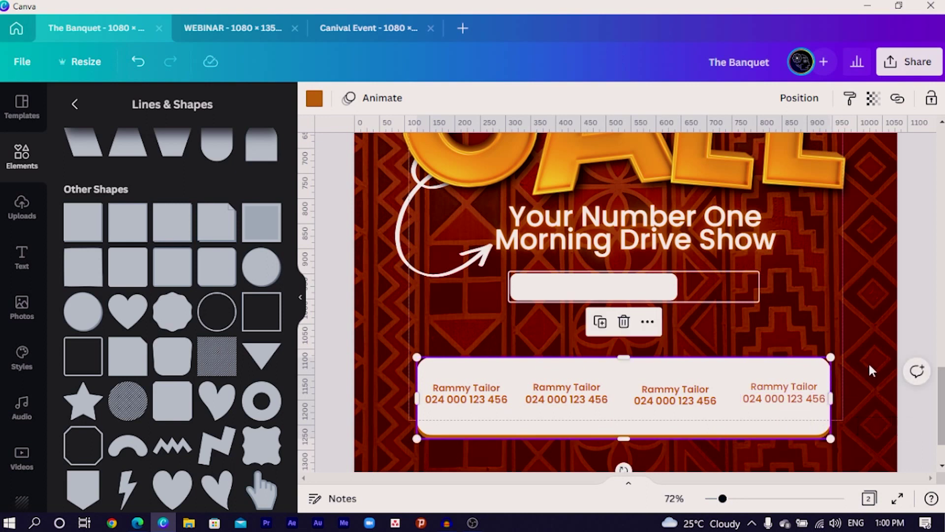
# - Move both panels and the four contact columns together slightly down and right, keeping them centred on the page
pyautogui.moveTo(869, 364); pyautogui.dragTo(371, 428)
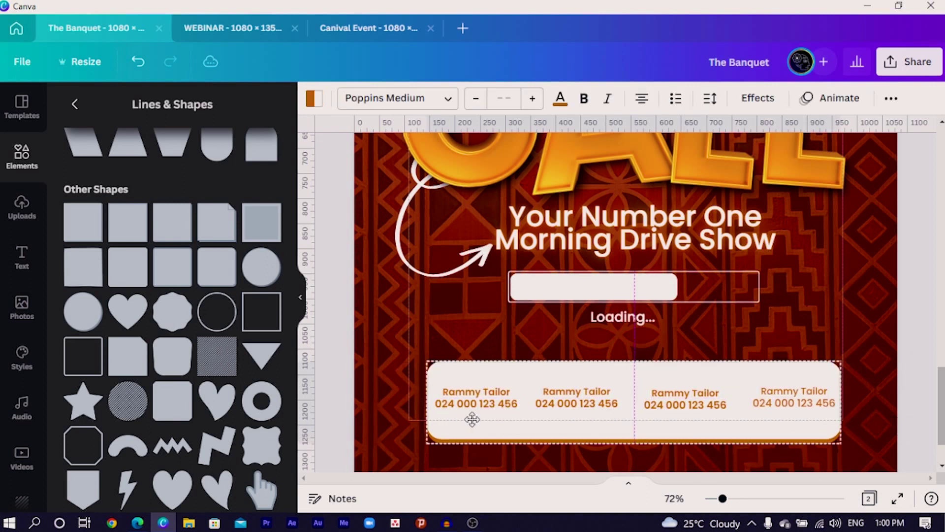
pyautogui.moveTo(475, 419); pyautogui.dragTo(464, 419)
pyautogui.click(372, 411)
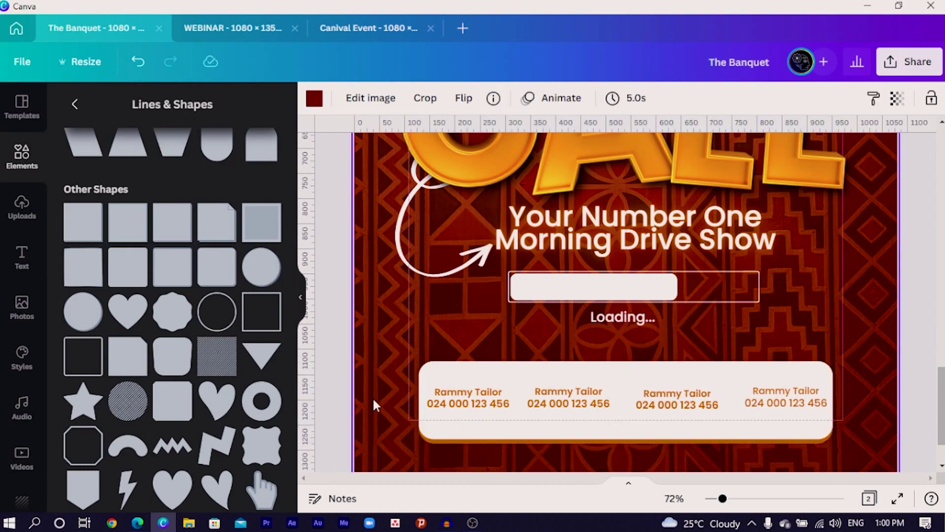
# - Copy the black fade from page 1 onto the lower part of page 2 and send it to the back
pyautogui.scroll(-2, 373, 399)
pyautogui.scroll(10, 378, 355)
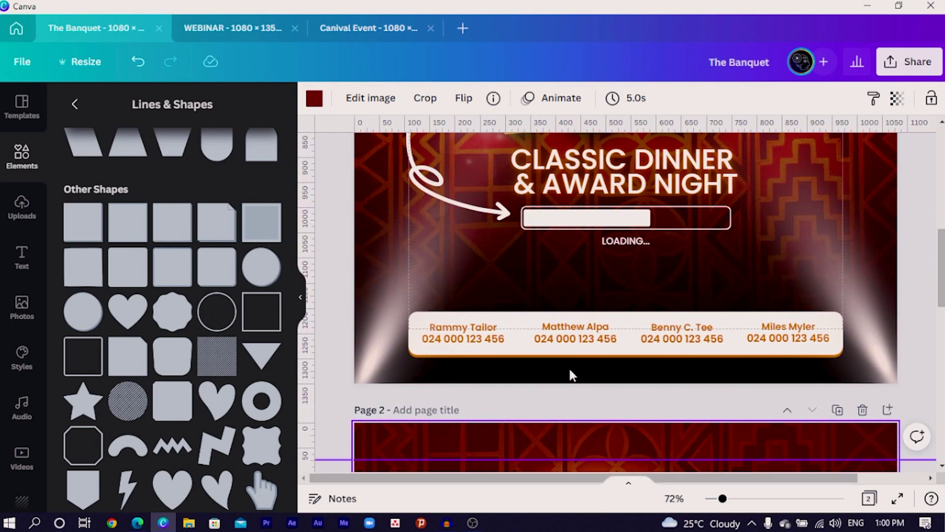
pyautogui.click(668, 377)
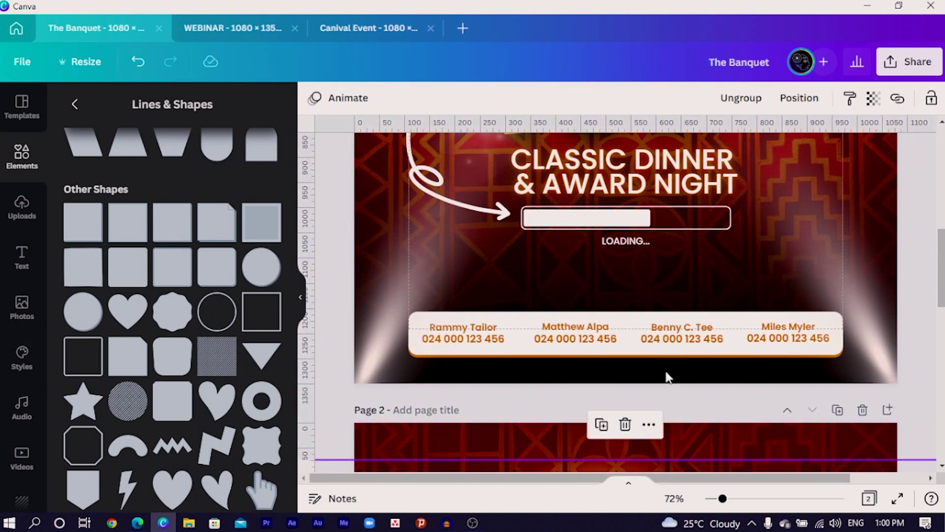
pyautogui.scroll(-10, 668, 378)
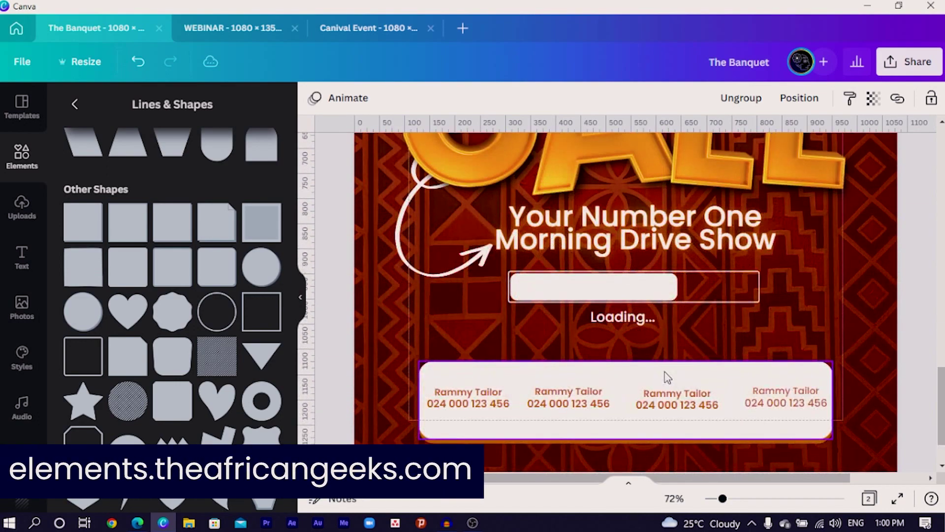
pyautogui.hotkey('ctrl', '-')
pyautogui.hotkey('ctrl', '-')
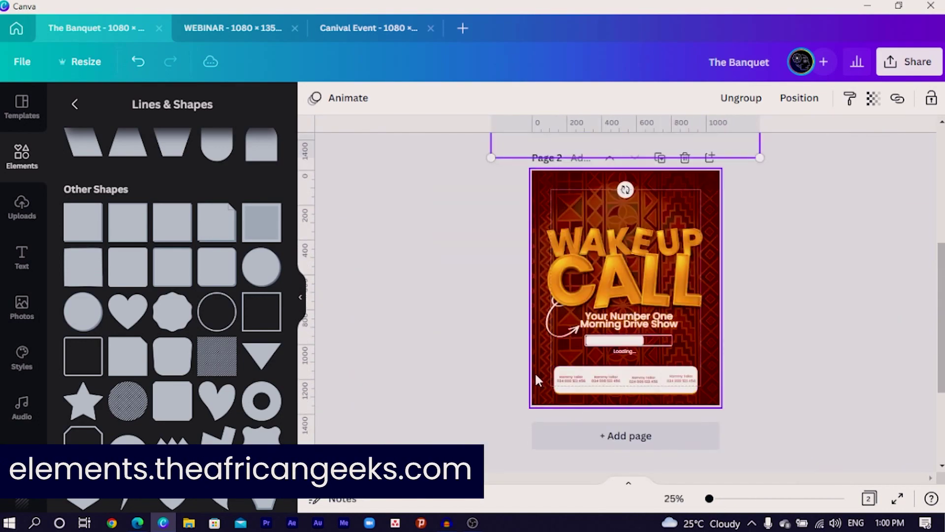
pyautogui.click(529, 375)
pyautogui.hotkey('ctrl', 'z')
pyautogui.hotkey('ctrl', 'z')
pyautogui.click(932, 100)
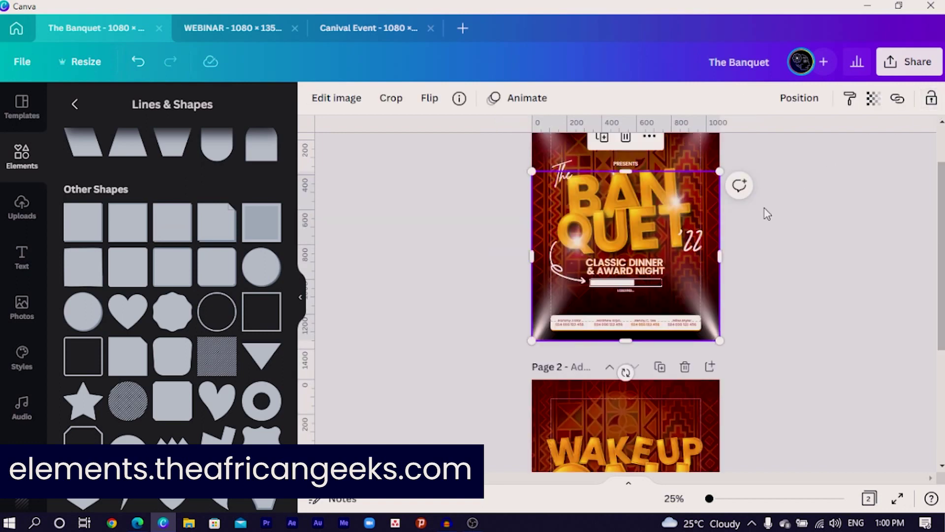
pyautogui.scroll(-4, 762, 217)
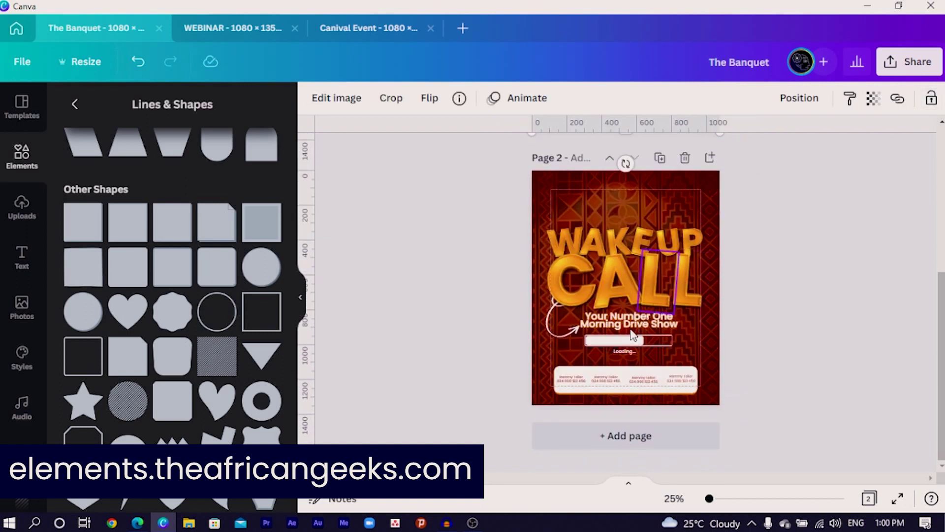
pyautogui.rightClick(649, 367)
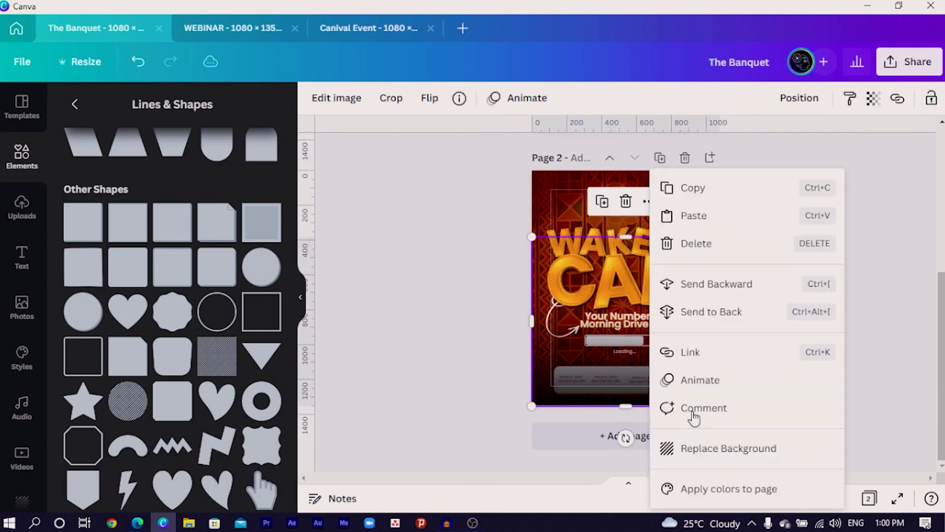
pyautogui.click(719, 313)
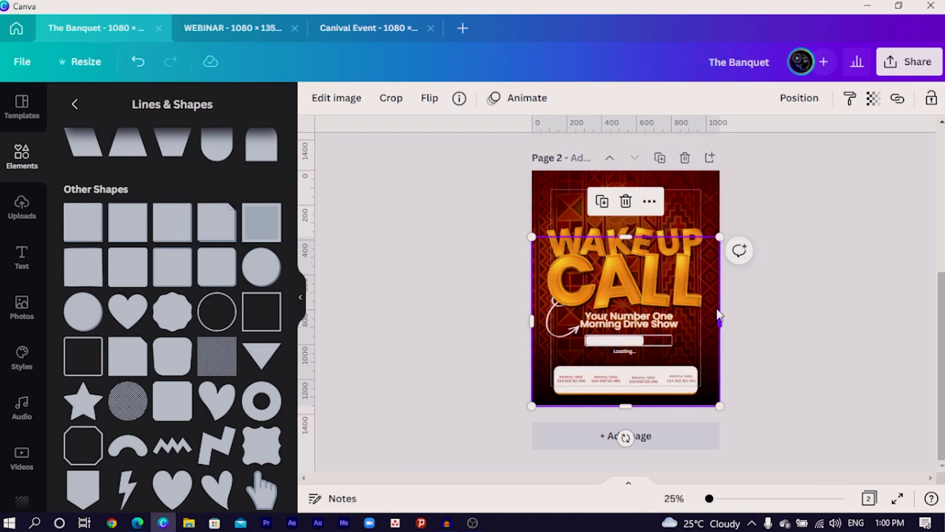
# - Duplicate the black fade, turn the copy upside down against page 2's upper edge and send it to the back
pyautogui.moveTo(626, 438); pyautogui.dragTo(596, 200)
pyautogui.rightClick(595, 200)
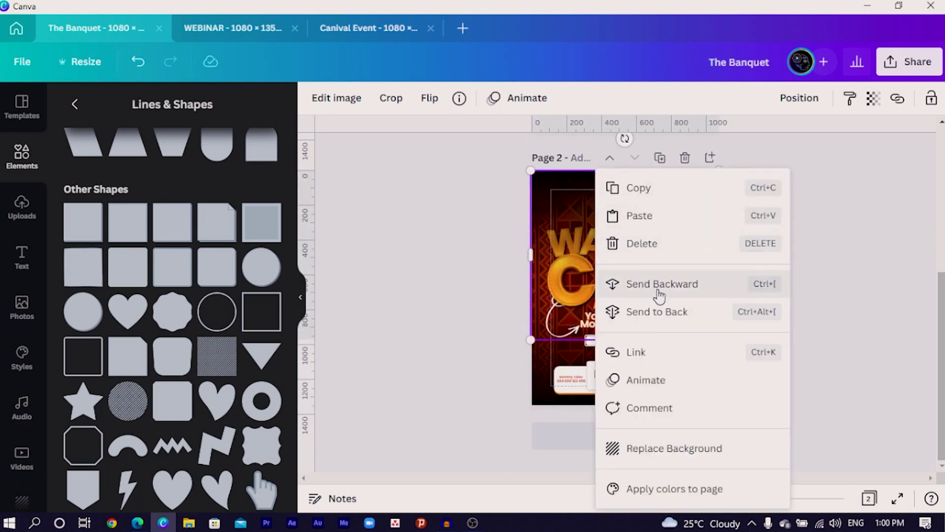
pyautogui.click(656, 311)
pyautogui.click(351, 278)
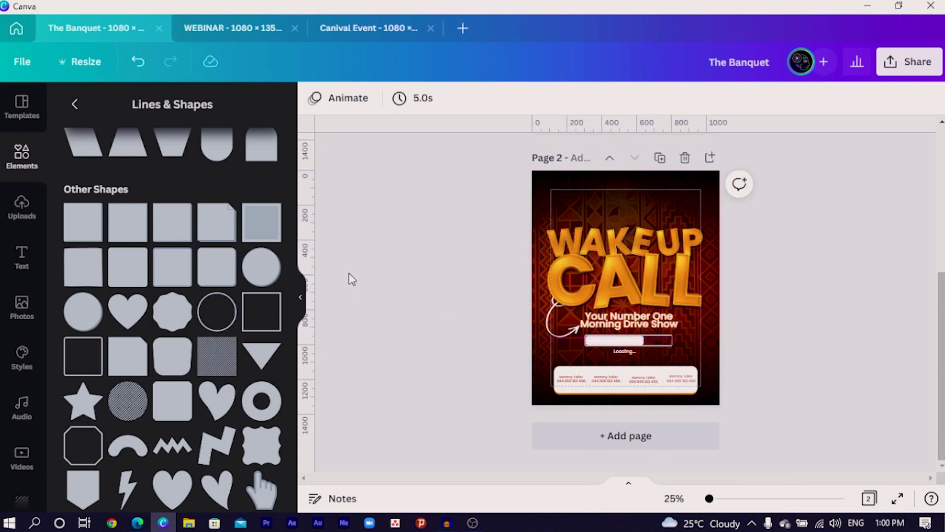
# - Search the elements for "light" and add the narrow white spotlight beam to page 2
pyautogui.click(26, 165)
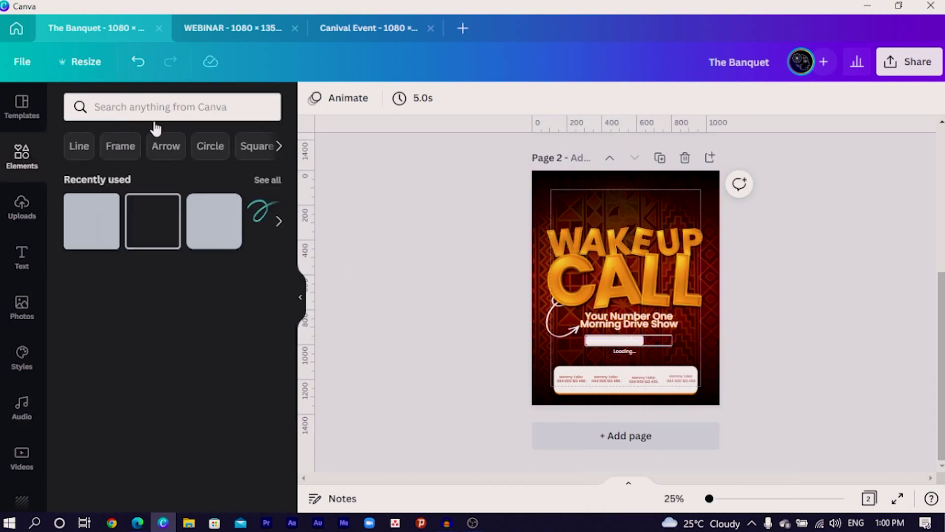
pyautogui.click(174, 108)
pyautogui.write('light')
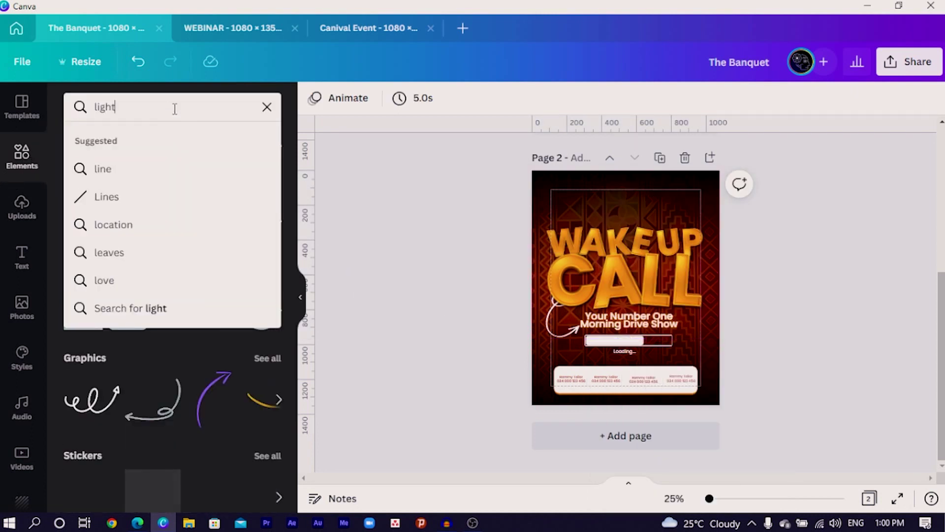
pyautogui.press('Return')
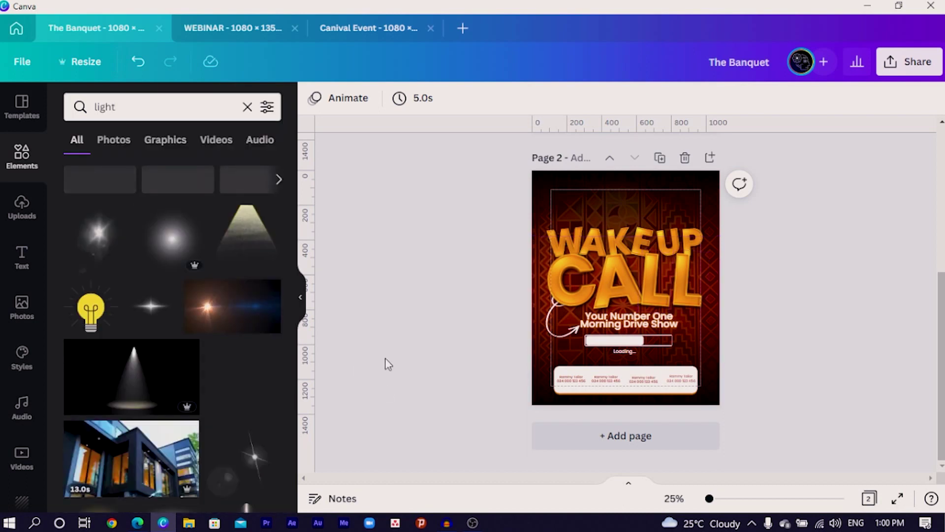
pyautogui.scroll(5, 386, 363)
pyautogui.scroll(-5, 516, 309)
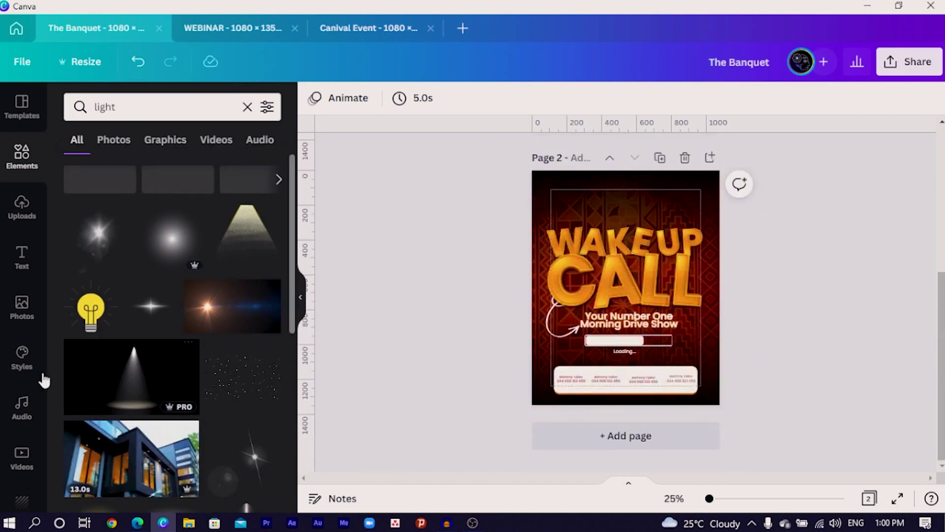
pyautogui.scroll(-3, 21, 295)
pyautogui.scroll(-3, 150, 342)
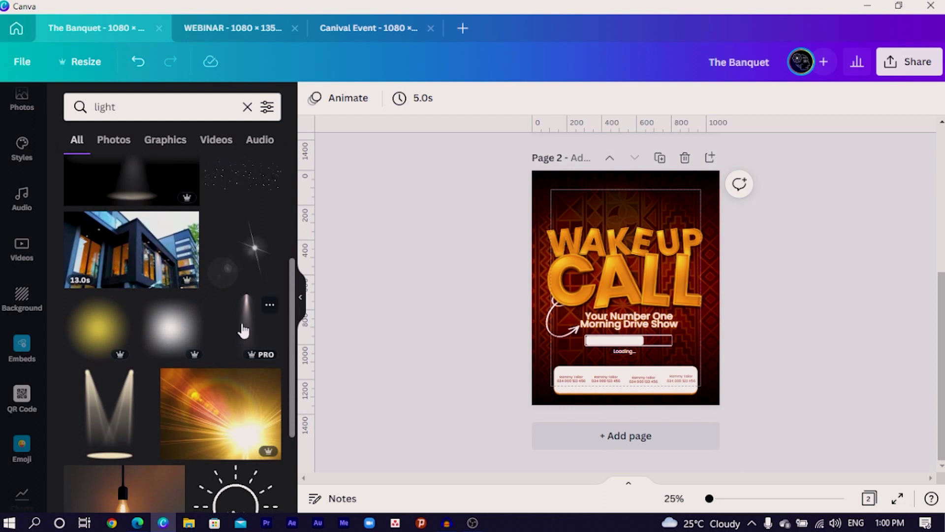
pyautogui.click(261, 330)
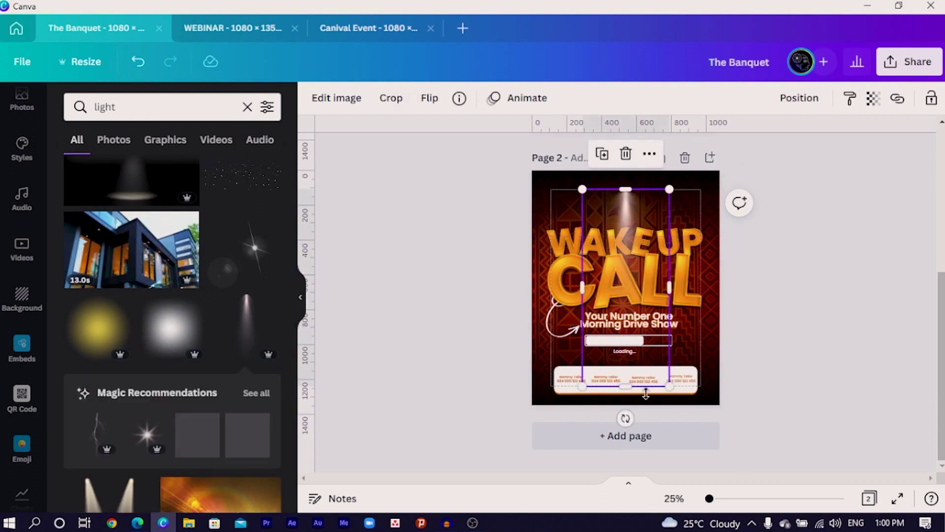
# - Aim the spotlight beam upward and inward from the page's lower-left corner and place an oppositely tilted copy in the lower-right corner
pyautogui.moveTo(627, 419); pyautogui.dragTo(671, 208)
pyautogui.moveTo(580, 366); pyautogui.dragTo(546, 394)
pyautogui.moveTo(645, 220); pyautogui.dragTo(532, 236)
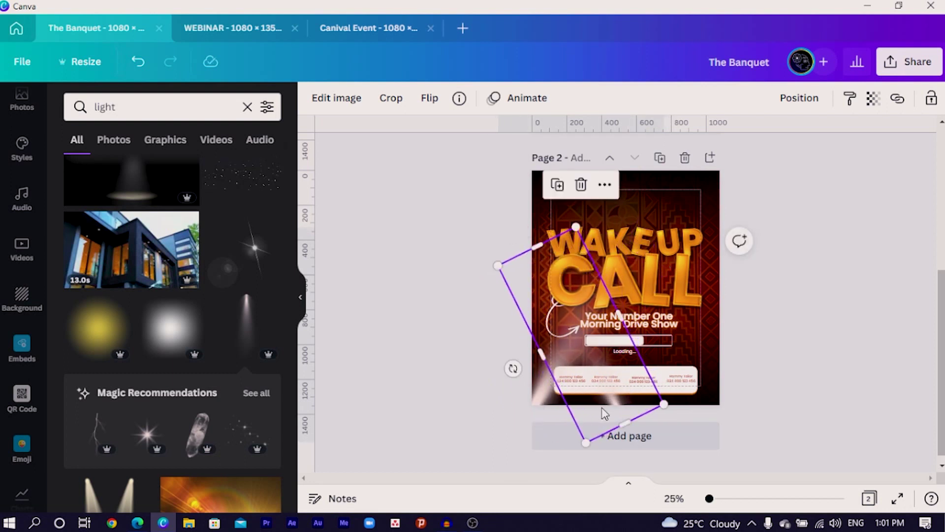
pyautogui.moveTo(604, 412); pyautogui.dragTo(694, 394)
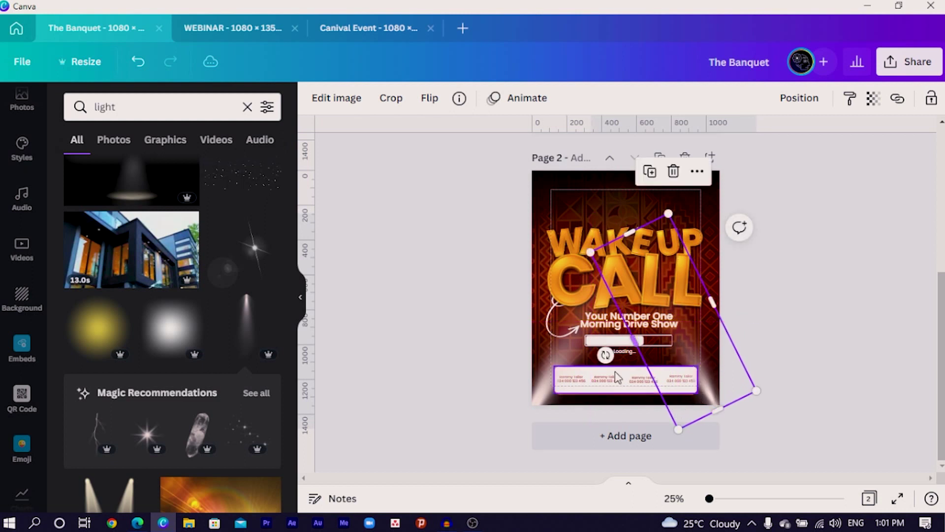
# - Rotate the lower-right spotlight beam to stand slightly more upright
pyautogui.keyDown('shift'); pyautogui.click(536, 391); pyautogui.keyUp('shift')
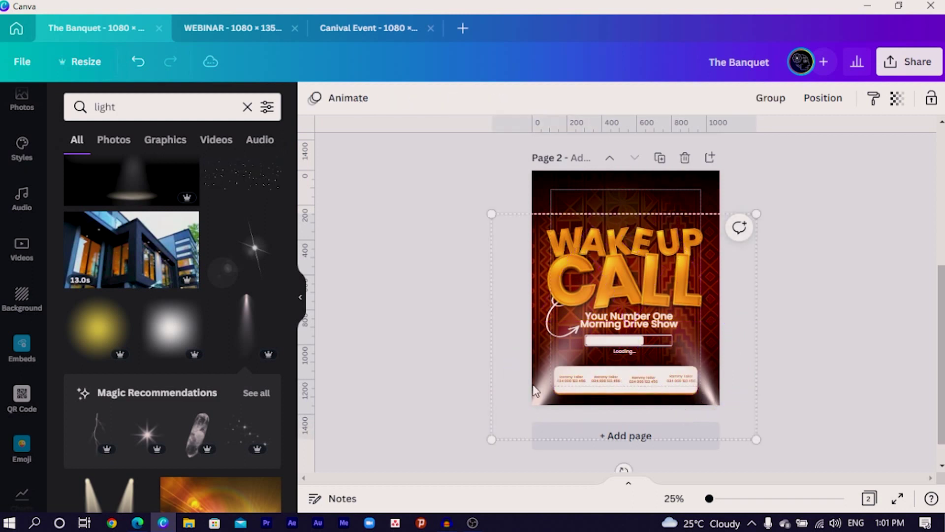
pyautogui.click(776, 363)
pyautogui.click(714, 389)
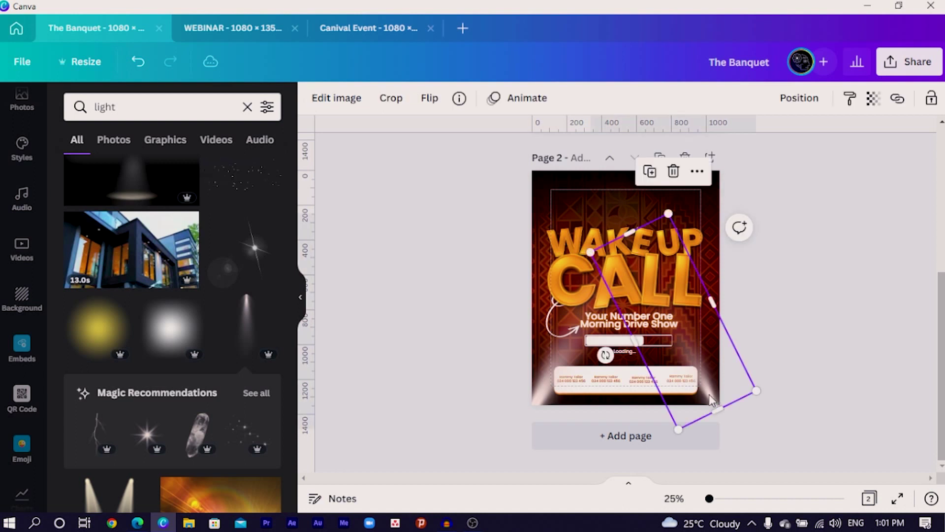
pyautogui.keyDown('shift'); pyautogui.click(536, 389); pyautogui.keyUp('shift')
pyautogui.click(748, 388)
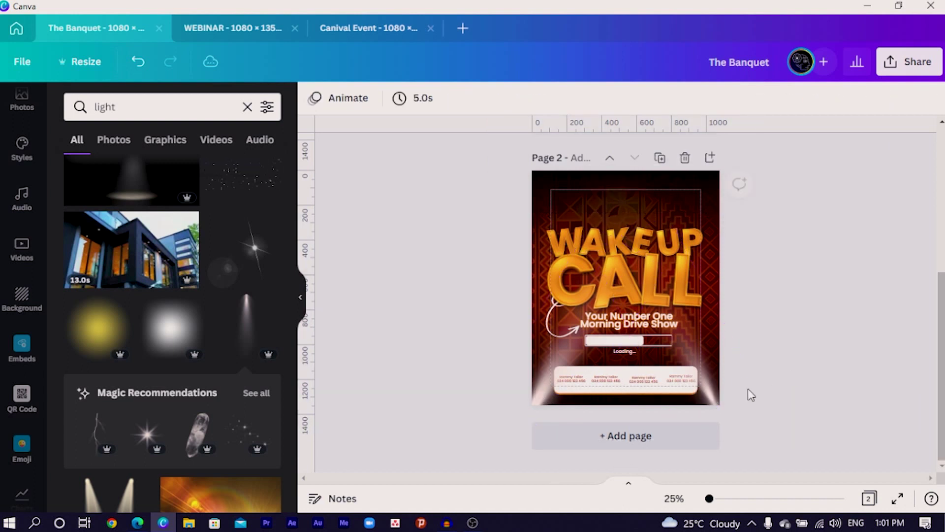
pyautogui.click(711, 388)
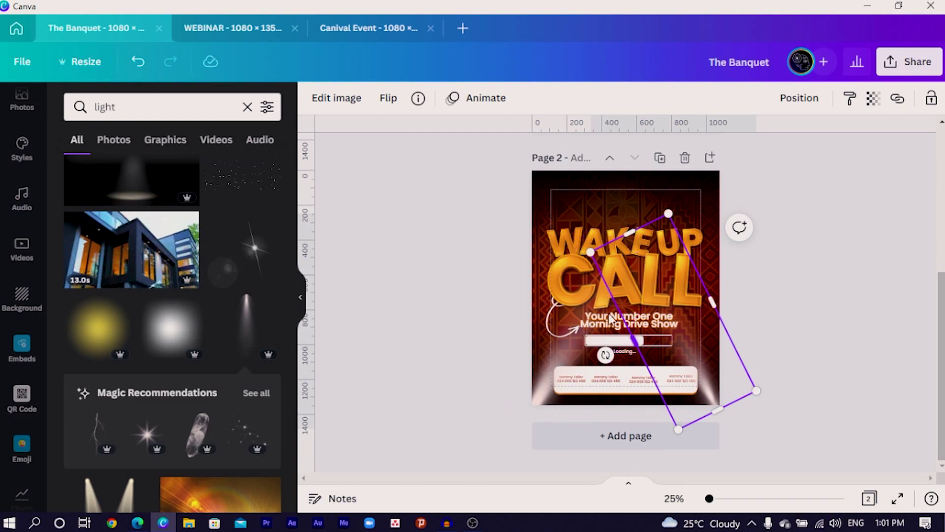
pyautogui.click(740, 390)
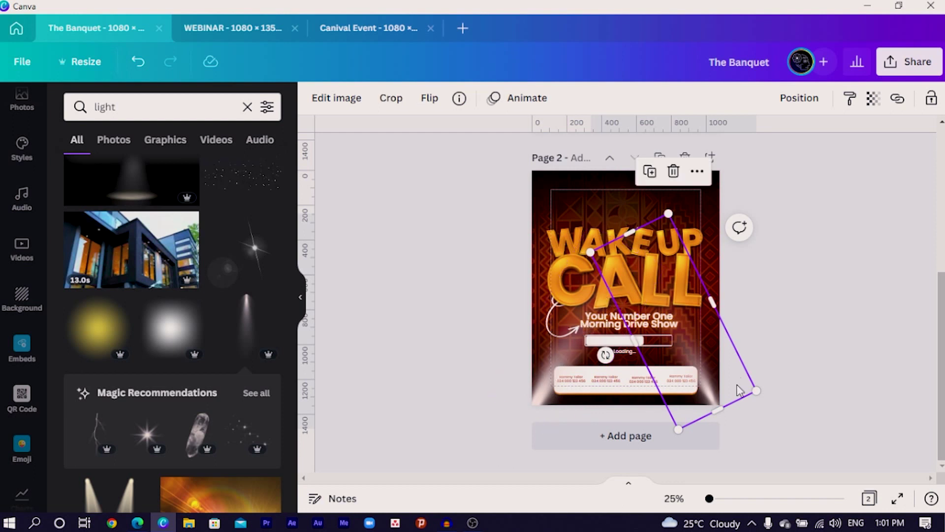
pyautogui.moveTo(606, 355); pyautogui.dragTo(542, 359)
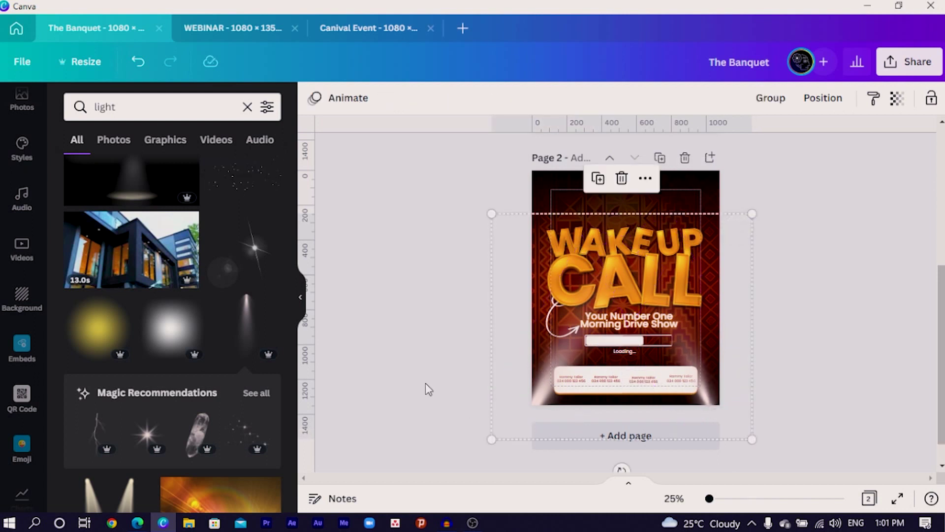
# - Try rotating the lower-left spotlight beam more upright and shifting it within its corner to match the other beam
pyautogui.click(515, 410)
pyautogui.click(516, 409)
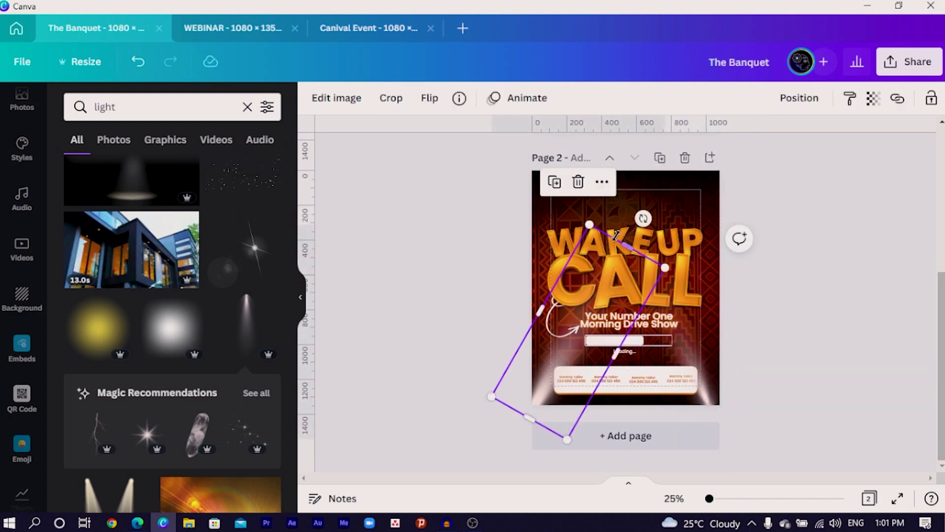
pyautogui.moveTo(641, 217); pyautogui.dragTo(629, 211)
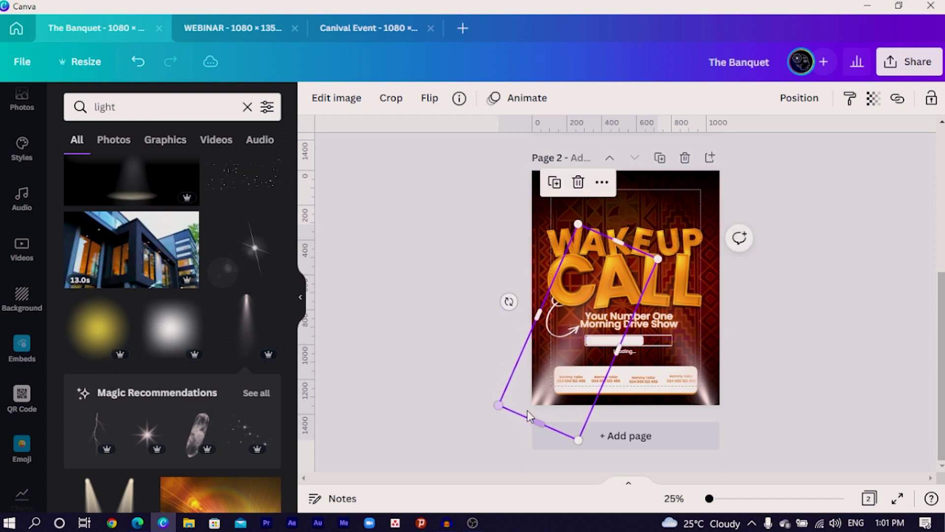
pyautogui.click(545, 413)
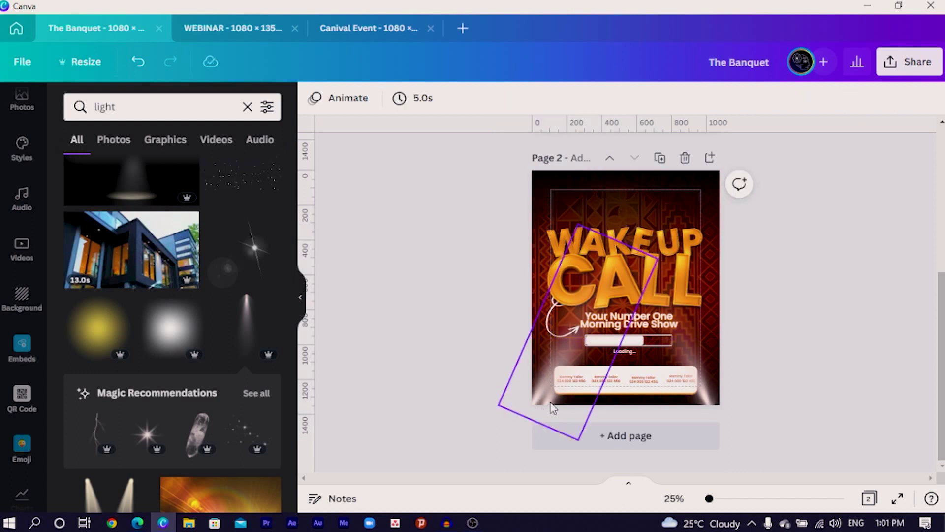
pyautogui.click(530, 402)
pyautogui.click(525, 400)
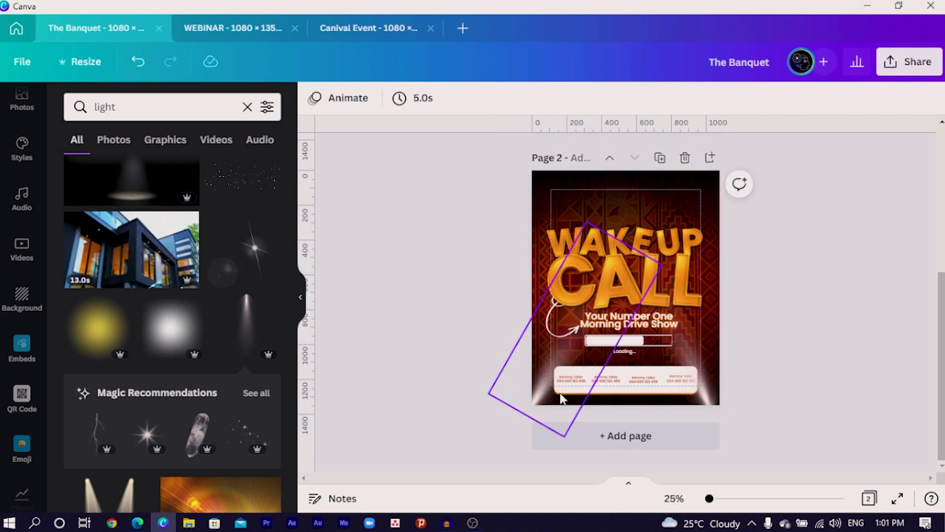
pyautogui.click(571, 364)
pyautogui.keyDown('shift'); pyautogui.click(680, 339); pyautogui.keyUp('shift')
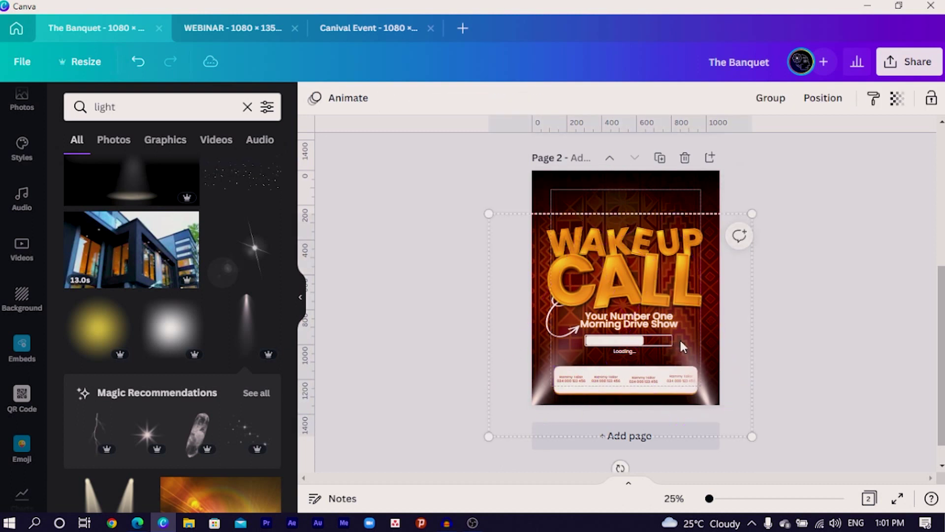
pyautogui.click(439, 331)
# - Tilt the lower-left beam to mirror the right one and shift both beams slightly outward into the page's lower corners
pyautogui.click(559, 379)
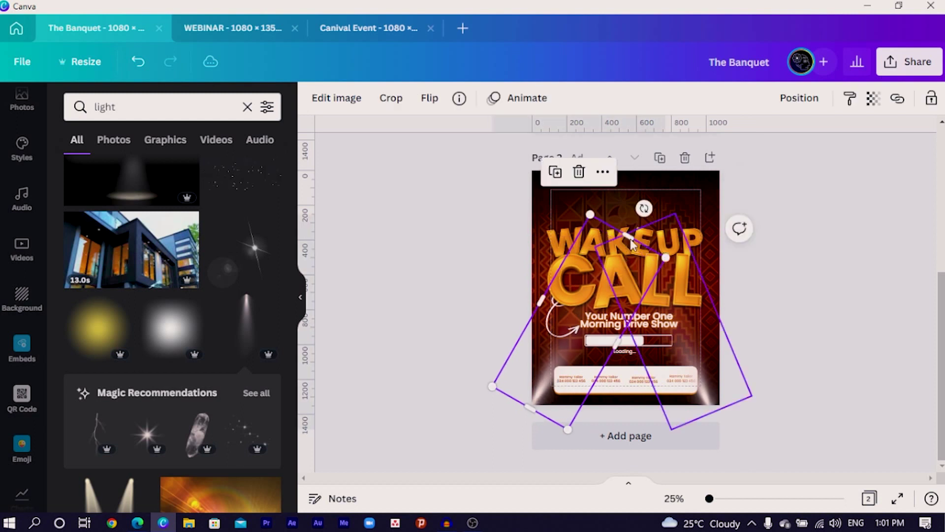
pyautogui.moveTo(644, 208); pyautogui.dragTo(636, 202)
pyautogui.moveTo(550, 393); pyautogui.dragTo(544, 392)
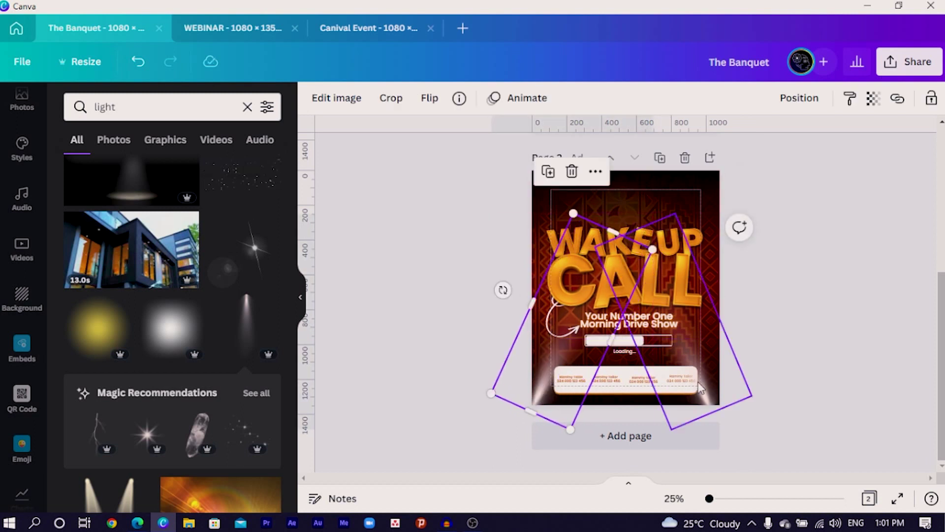
pyautogui.click(766, 379)
pyautogui.moveTo(711, 399); pyautogui.dragTo(718, 393)
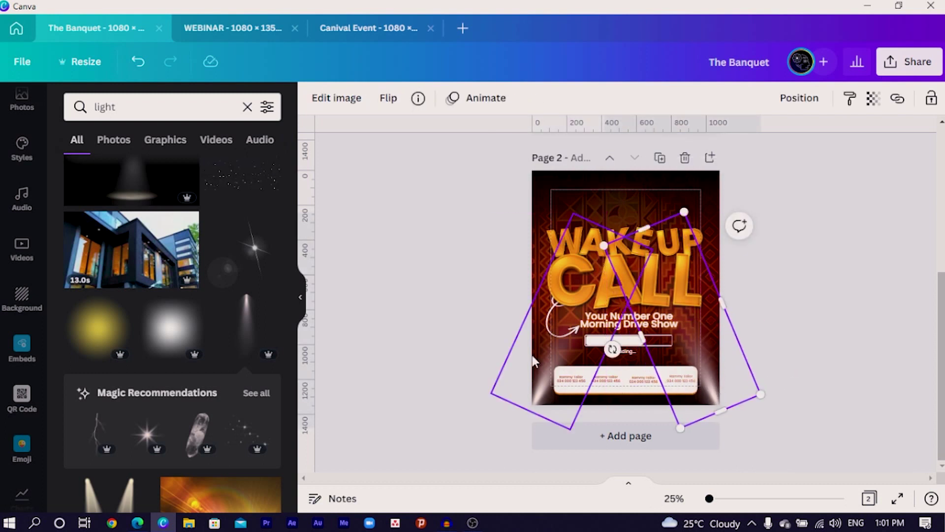
# - Duplicate both spotlight beams together, turn the copies upside down and place them in the page's upper corners
pyautogui.keyDown('shift'); pyautogui.click(542, 371); pyautogui.keyUp('shift')
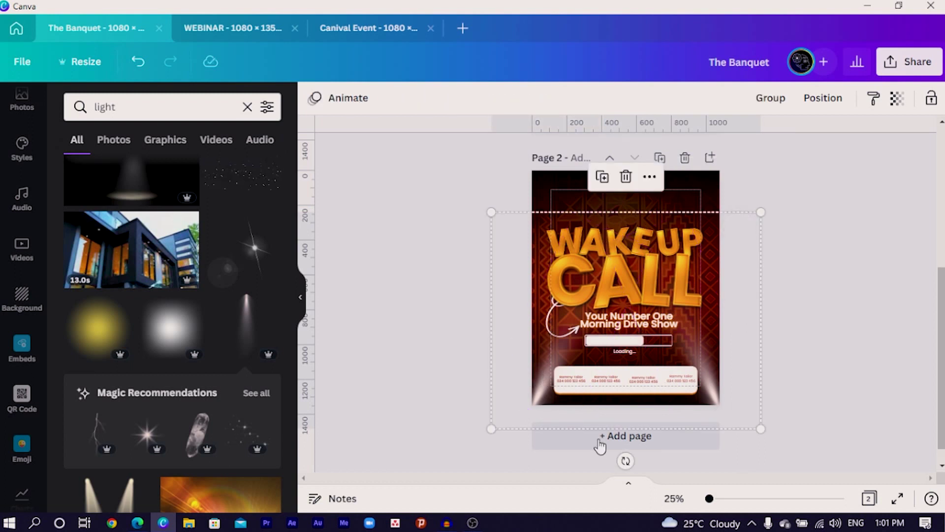
pyautogui.moveTo(629, 462); pyautogui.dragTo(636, 191)
pyautogui.moveTo(531, 189); pyautogui.dragTo(524, 177)
pyautogui.click(396, 225)
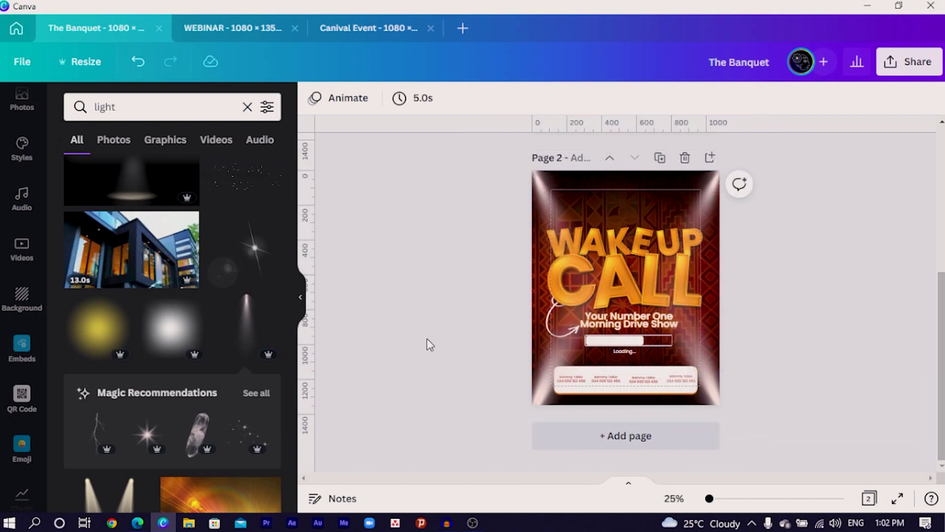
# - Add the thin star-shaped light flare from the results and place it over the word UP in the title
pyautogui.click(144, 101)
pyautogui.click(401, 320)
pyautogui.scroll(-3, 148, 325)
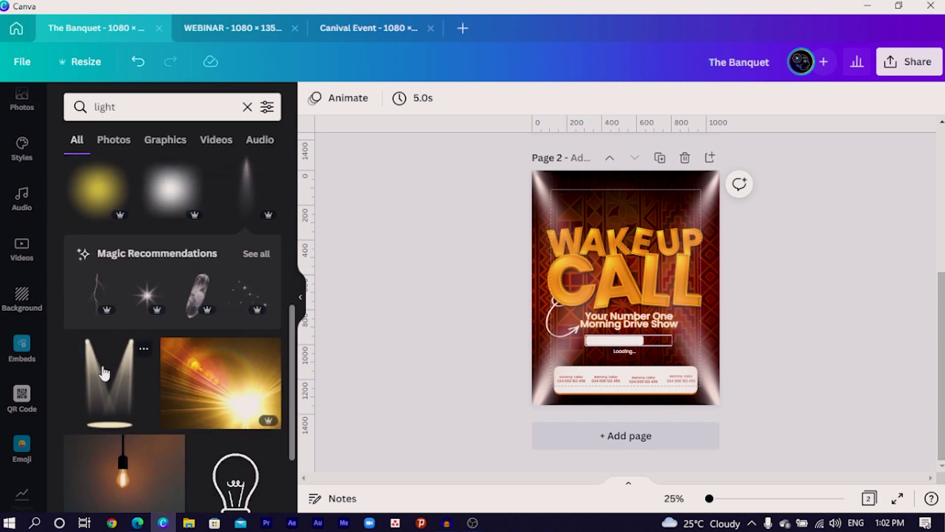
pyautogui.scroll(3, 169, 305)
pyautogui.click(253, 248)
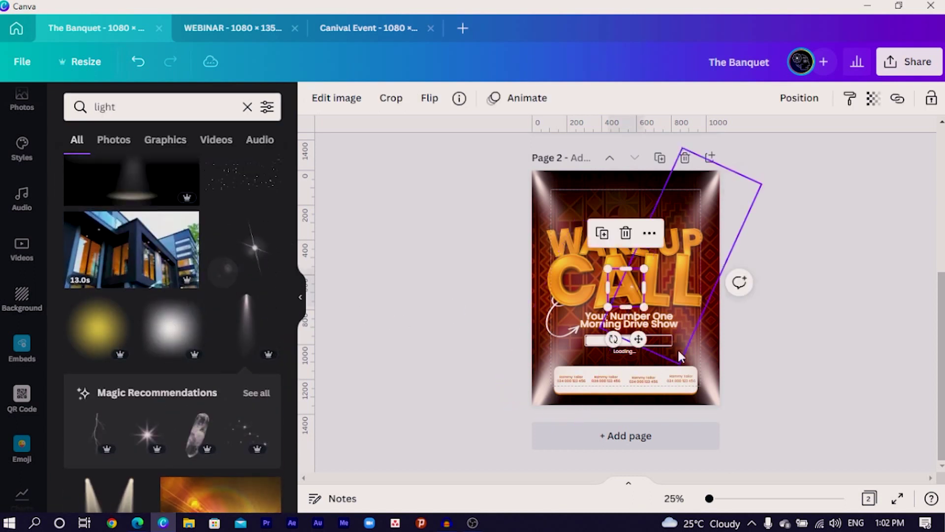
pyautogui.moveTo(631, 287); pyautogui.dragTo(679, 237)
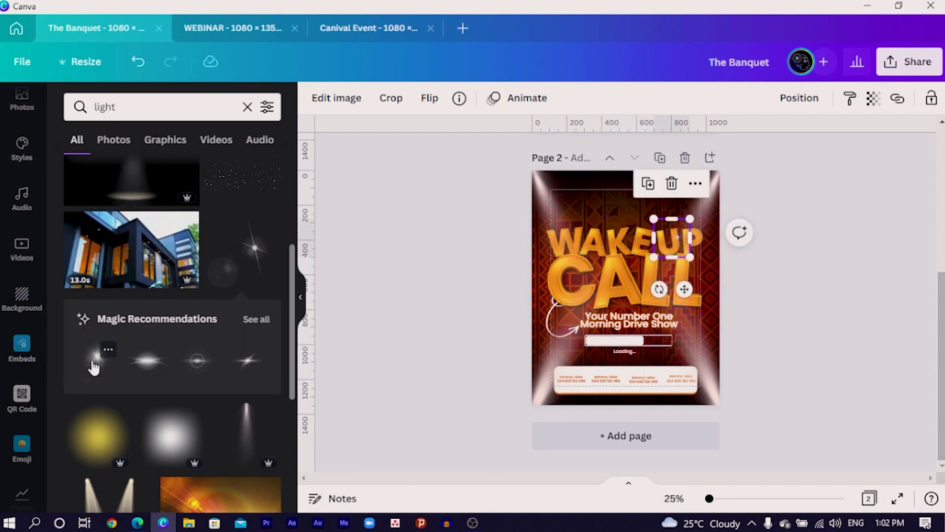
# - Add the recommended bright star flare and place copies on the title's W, A and first L
pyautogui.click(96, 360)
pyautogui.moveTo(625, 283); pyautogui.dragTo(575, 241)
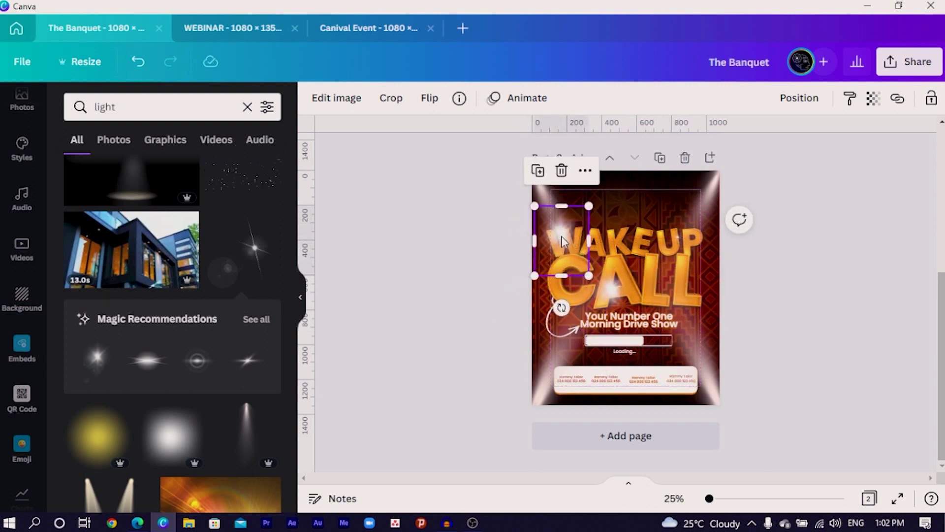
pyautogui.click(437, 289)
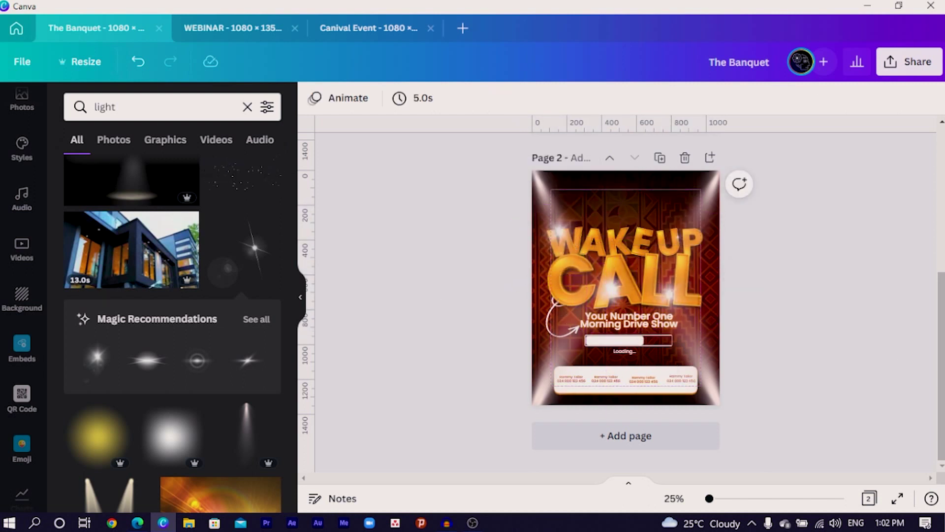